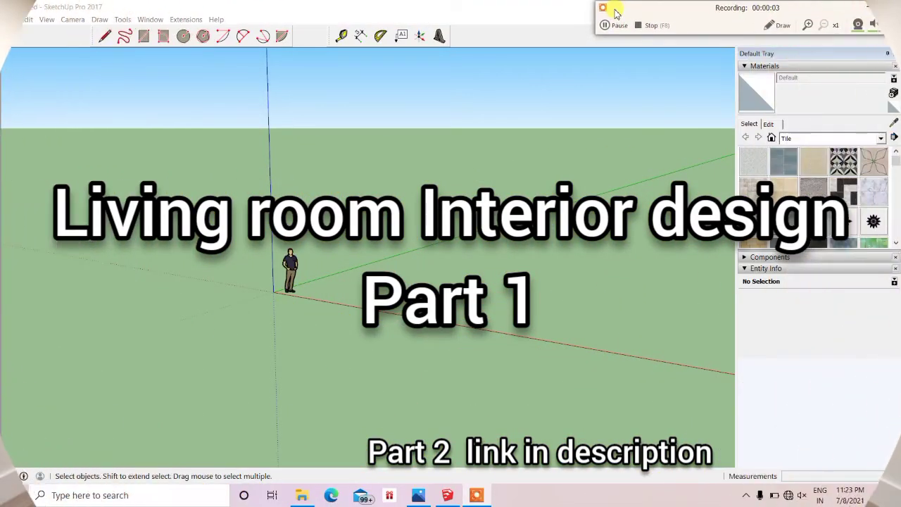
Draw a large rectangular floor plane starting at the origin.
{"action": "middle_click_drag", "start_coordinate": [396, 199], "coordinate": [342, 277]}
{"action": "key", "text": "r"}
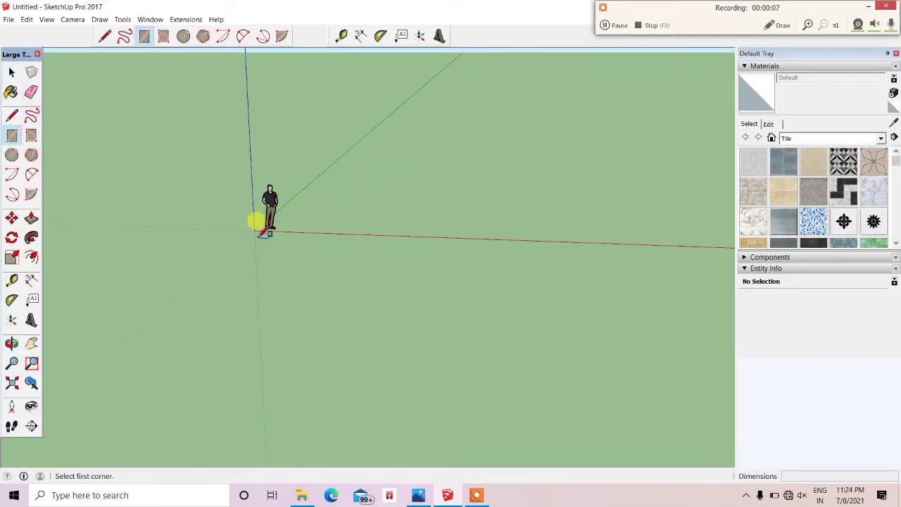
{"action": "left_click", "coordinate": [266, 237]}
{"action": "left_click", "coordinate": [398, 331]}
{"action": "scroll", "coordinate": [245, 145], "scroll_direction": "up", "scroll_amount": 5}
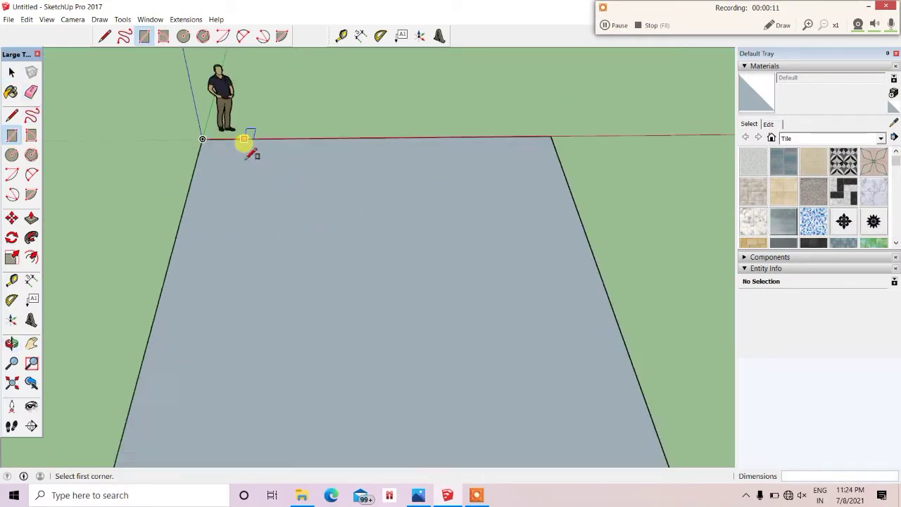
Set the model units to Decimal format in metres, with a chosen length precision.
{"action": "left_click", "coordinate": [150, 19]}
{"action": "left_click", "coordinate": [169, 74]}
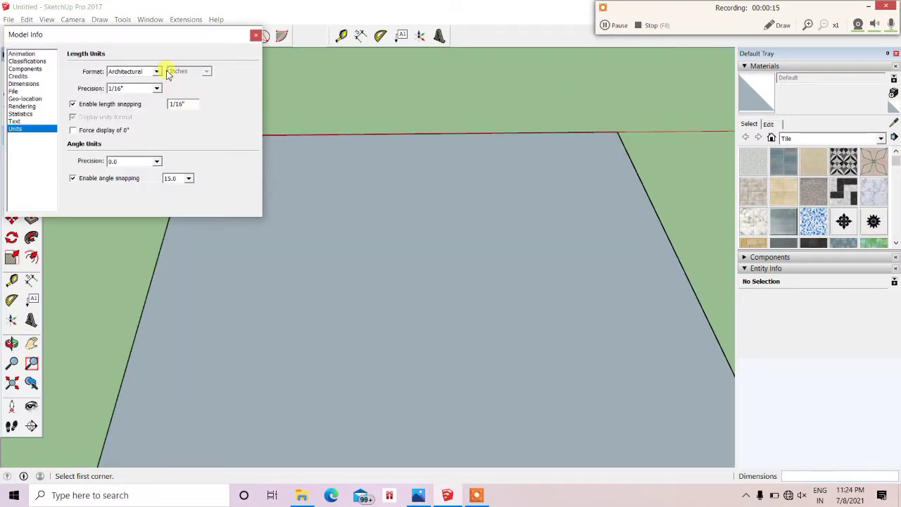
{"action": "left_click", "coordinate": [151, 90]}
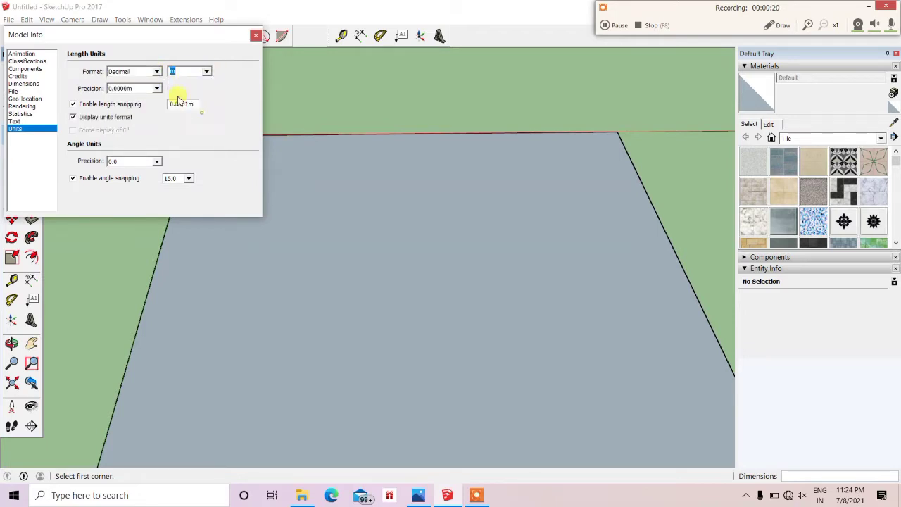
{"action": "left_click", "coordinate": [144, 112]}
Place a Tape Measure guide from the floor's left edge marking the room boundary.
{"action": "left_click", "coordinate": [255, 34]}
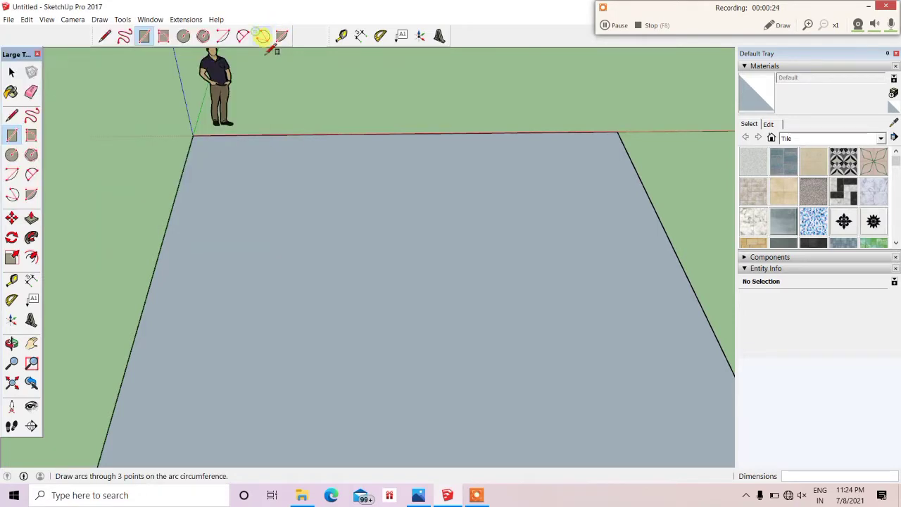
{"action": "left_click", "coordinate": [11, 280]}
{"action": "left_click", "coordinate": [144, 308]}
{"action": "scroll", "coordinate": [361, 312], "scroll_direction": "down", "scroll_amount": 2}
{"action": "scroll", "coordinate": [356, 303], "scroll_direction": "up", "scroll_amount": 1}
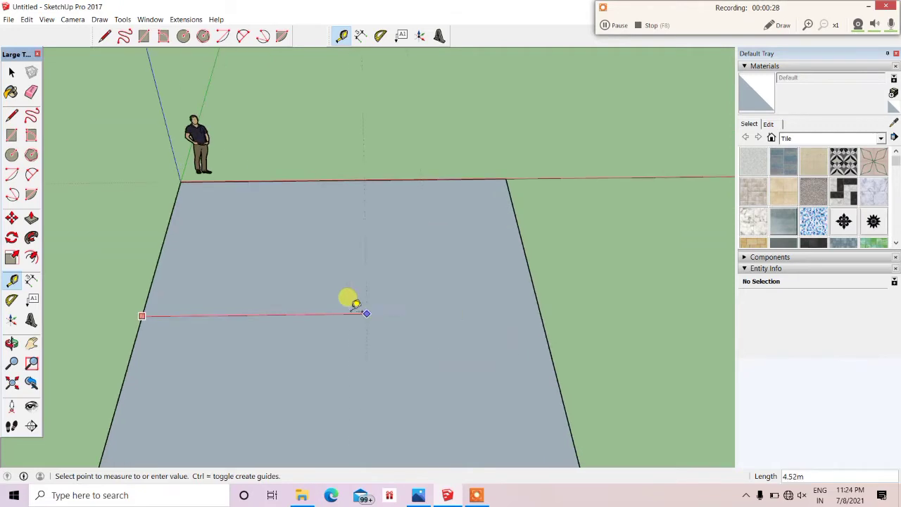
{"action": "scroll", "coordinate": [492, 310], "scroll_direction": "up", "scroll_amount": 1}
{"action": "scroll", "coordinate": [556, 317], "scroll_direction": "down", "scroll_amount": 2}
{"action": "scroll", "coordinate": [458, 313], "scroll_direction": "up", "scroll_amount": 1}
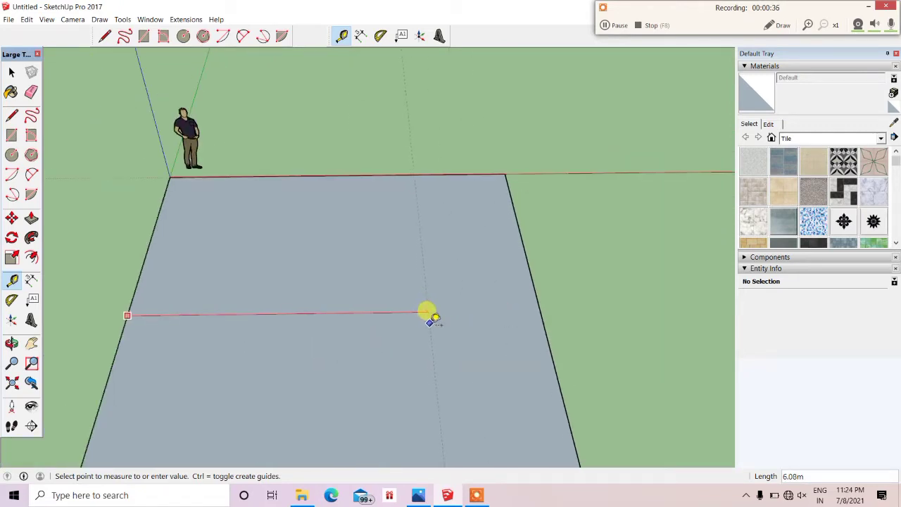
{"action": "scroll", "coordinate": [426, 315], "scroll_direction": "up", "scroll_amount": 1}
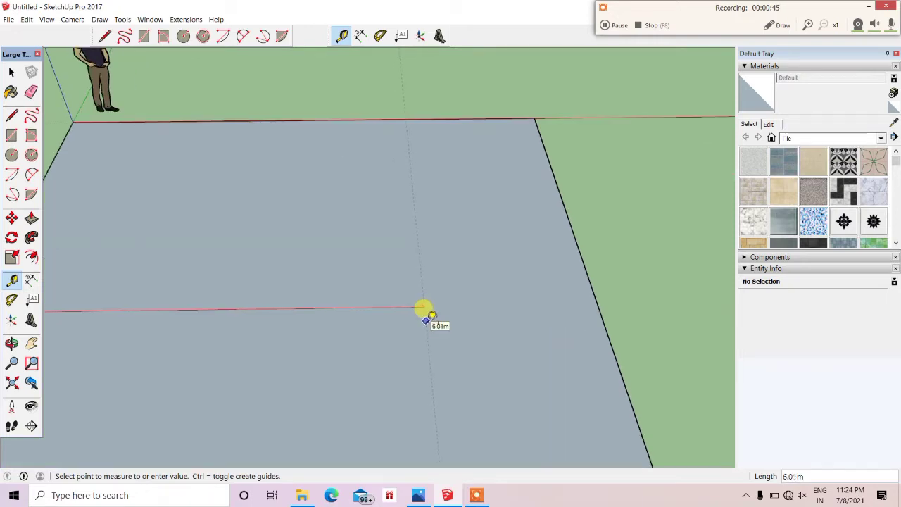
{"action": "scroll", "coordinate": [426, 314], "scroll_direction": "down", "scroll_amount": 3}
{"action": "middle_click_drag", "start_coordinate": [359, 237], "coordinate": [458, 216]}
{"action": "scroll", "coordinate": [415, 215], "scroll_direction": "up", "scroll_amount": 1}
{"action": "scroll", "coordinate": [284, 255], "scroll_direction": "up", "scroll_amount": 2}
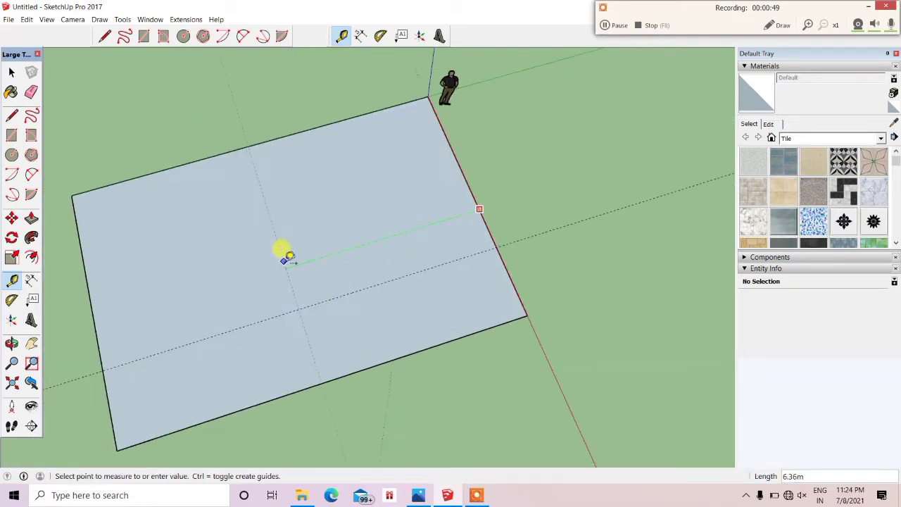
{"action": "mouse_move", "coordinate": [285, 253]}
{"action": "middle_mouse_down"}
{"action": "mouse_move", "coordinate": [280, 213]}
{"action": "mouse_move", "coordinate": [332, 185]}
{"action": "mouse_move", "coordinate": [292, 169]}
{"action": "mouse_move", "coordinate": [473, 247]}
{"action": "middle_mouse_up"}
Draw a cut line across the floor along the guide.
{"action": "key", "text": "l"}
{"action": "scroll", "coordinate": [473, 247], "scroll_direction": "up", "scroll_amount": 2}
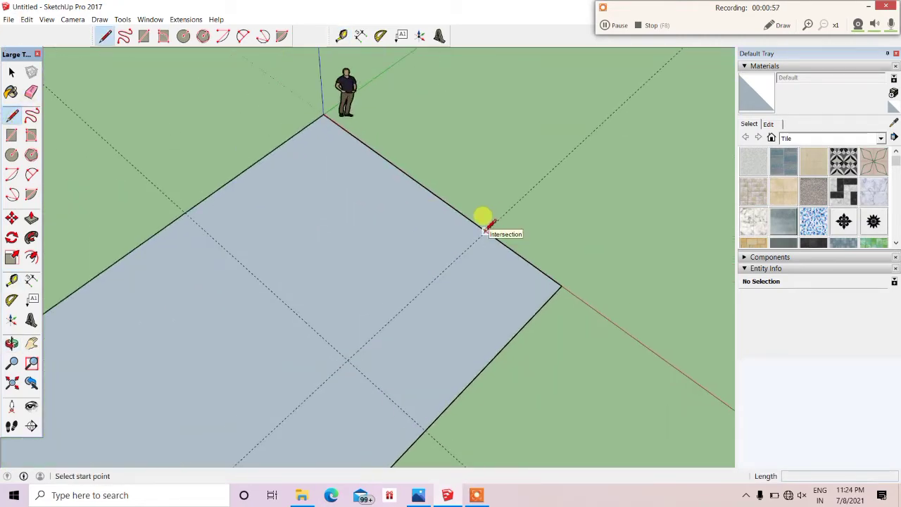
{"action": "left_click", "coordinate": [486, 231]}
{"action": "left_click", "coordinate": [200, 208]}
{"action": "scroll", "coordinate": [620, 213], "scroll_direction": "down", "scroll_amount": 3}
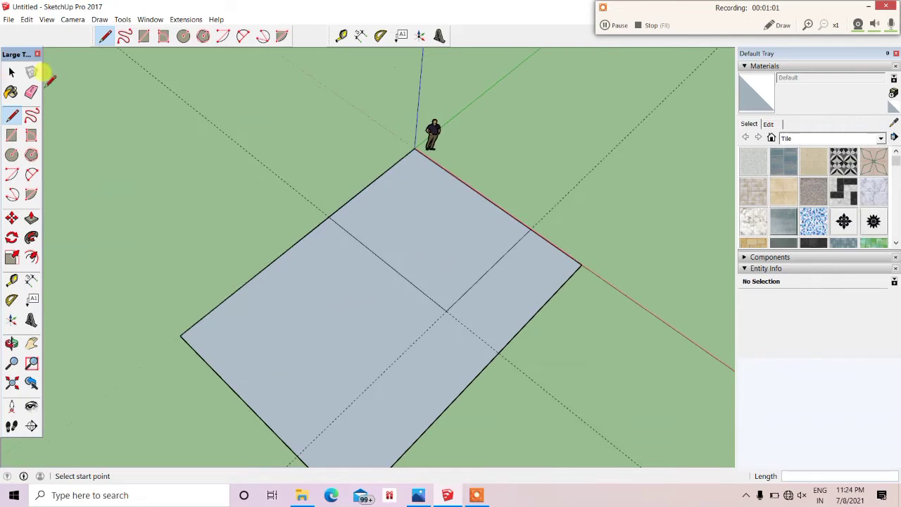
Erase the excess floor faces and edges, leaving a 30.05 m² rectangle.
{"action": "left_click", "coordinate": [31, 91]}
{"action": "left_click_drag", "start_coordinate": [342, 167], "coordinate": [419, 332]}
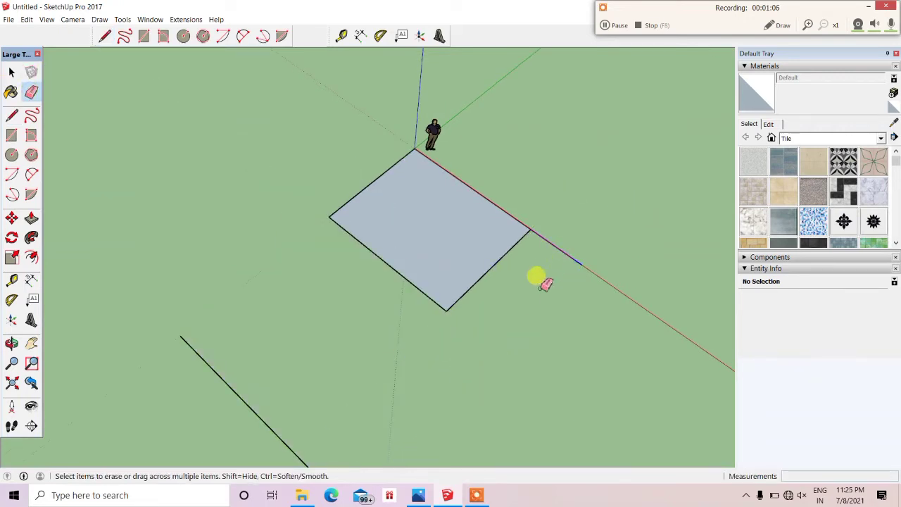
{"action": "left_click", "coordinate": [274, 432]}
{"action": "middle_click_drag", "start_coordinate": [282, 346], "coordinate": [388, 138]}
{"action": "scroll", "coordinate": [300, 143], "scroll_direction": "up", "scroll_amount": 2}
{"action": "scroll", "coordinate": [296, 135], "scroll_direction": "up", "scroll_amount": 1}
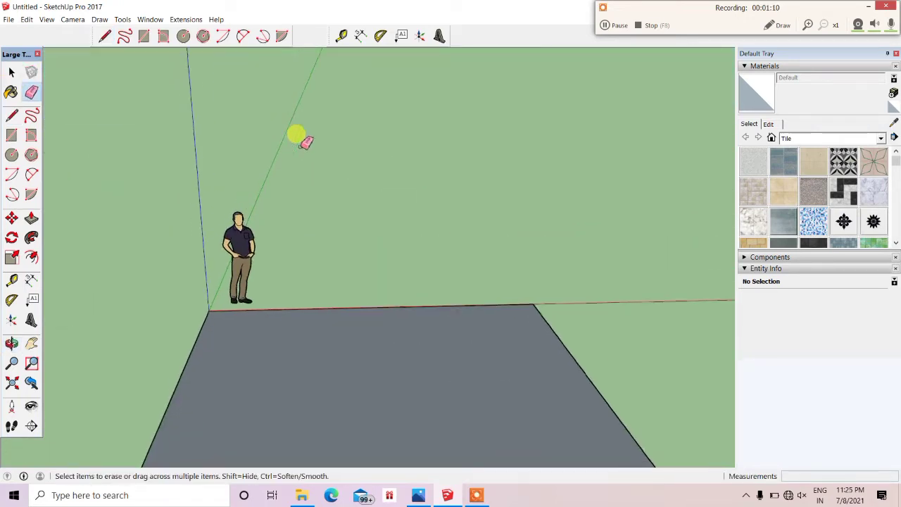
{"action": "middle_click_drag", "start_coordinate": [303, 141], "coordinate": [147, 312]}
{"action": "mouse_move", "coordinate": [277, 336]}
{"action": "middle_mouse_down"}
{"action": "mouse_move", "coordinate": [446, 173]}
{"action": "mouse_move", "coordinate": [415, 176]}
{"action": "mouse_move", "coordinate": [422, 226]}
{"action": "middle_mouse_up"}
Offset the floor outline 0.20 m inward and split the border strip with lines.
{"action": "left_click", "coordinate": [31, 257]}
{"action": "scroll", "coordinate": [493, 331], "scroll_direction": "down", "scroll_amount": 2}
{"action": "scroll", "coordinate": [533, 342], "scroll_direction": "up", "scroll_amount": 2}
{"action": "left_click", "coordinate": [429, 355]}
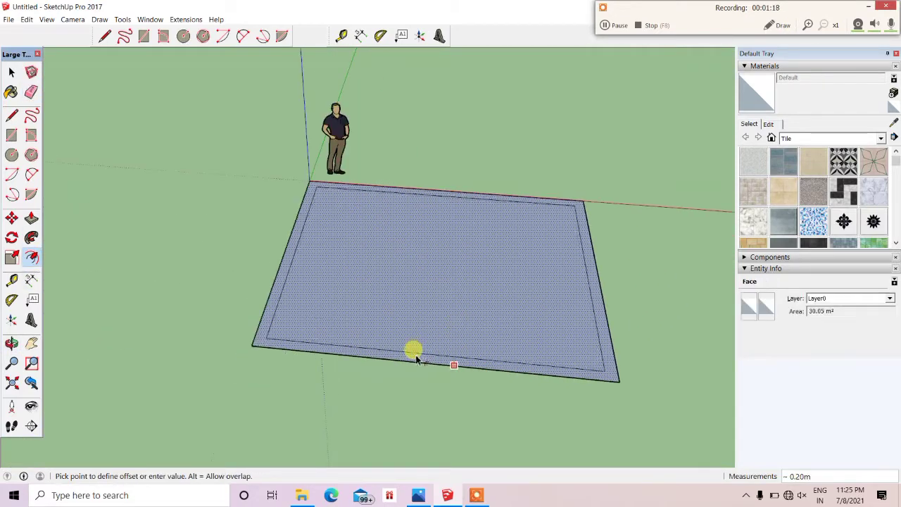
{"action": "left_click", "coordinate": [415, 362]}
{"action": "key", "text": "l"}
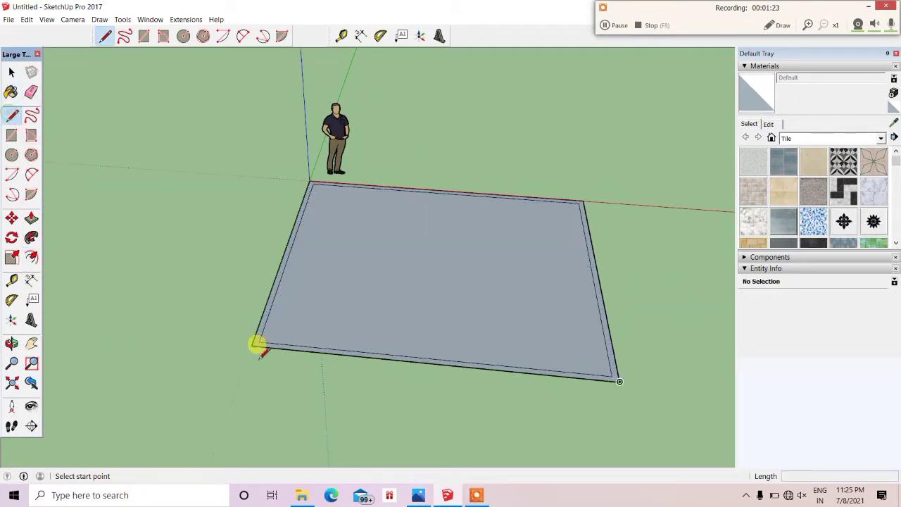
{"action": "scroll", "coordinate": [258, 342], "scroll_direction": "up", "scroll_amount": 2}
{"action": "scroll", "coordinate": [251, 312], "scroll_direction": "down", "scroll_amount": 1}
{"action": "scroll", "coordinate": [281, 268], "scroll_direction": "down", "scroll_amount": 3}
{"action": "scroll", "coordinate": [493, 317], "scroll_direction": "up", "scroll_amount": 4}
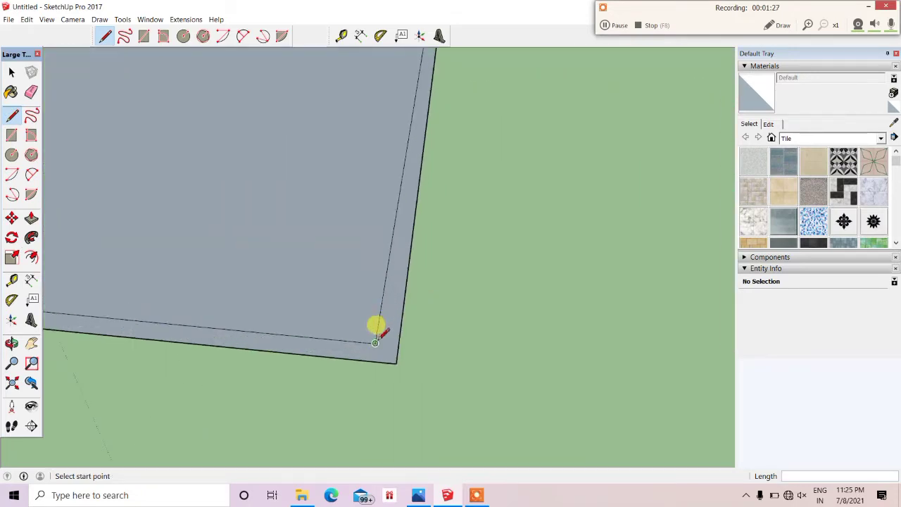
{"action": "scroll", "coordinate": [375, 350], "scroll_direction": "down", "scroll_amount": 3}
{"action": "scroll", "coordinate": [502, 326], "scroll_direction": "down", "scroll_amount": 1}
Push/Pull the border strip up 3 m to form the walls.
{"action": "left_click", "coordinate": [31, 217]}
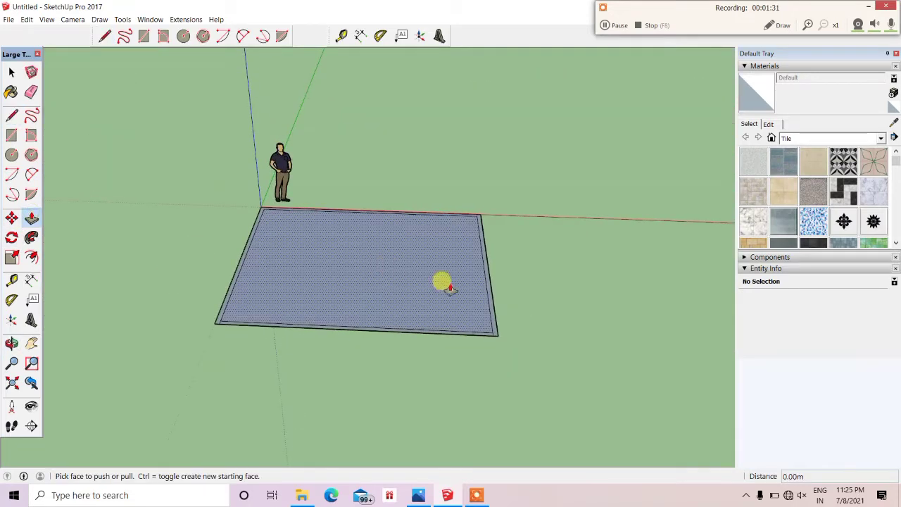
{"action": "left_click", "coordinate": [495, 328]}
{"action": "type", "text": "3"}
{"action": "key", "text": "Return"}
Orbit around to inspect the new walls from front and corner views.
{"action": "middle_click_drag", "start_coordinate": [513, 245], "coordinate": [298, 228]}
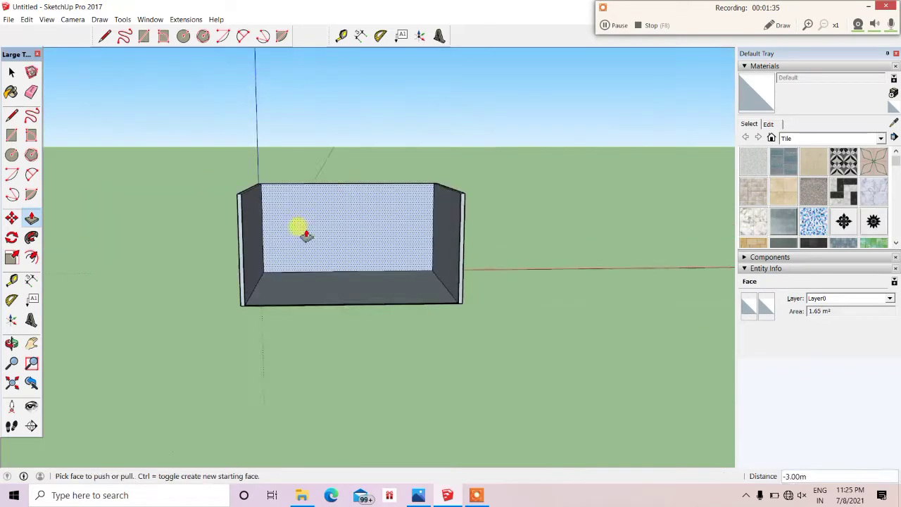
{"action": "scroll", "coordinate": [449, 304], "scroll_direction": "up", "scroll_amount": 3}
{"action": "scroll", "coordinate": [449, 304], "scroll_direction": "up", "scroll_amount": 2}
{"action": "scroll", "coordinate": [420, 237], "scroll_direction": "up", "scroll_amount": 1}
{"action": "middle_click_drag", "start_coordinate": [421, 238], "coordinate": [151, 366]}
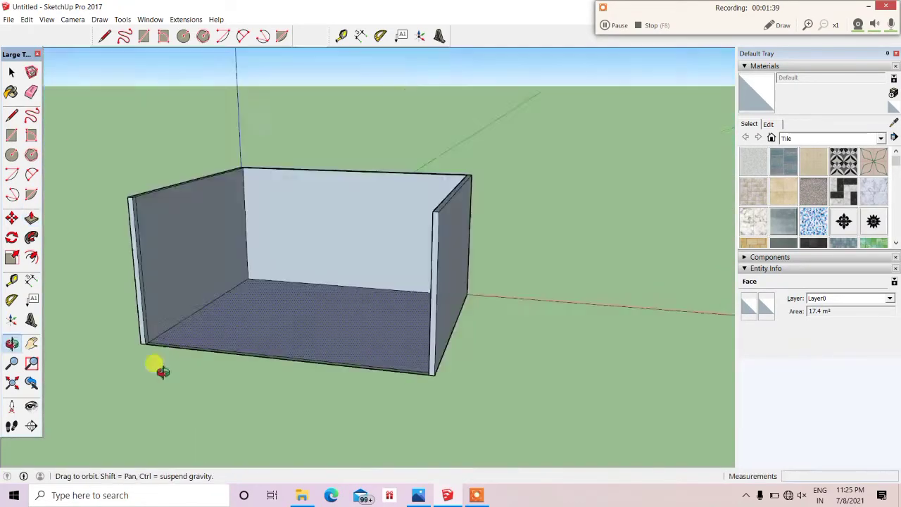
{"action": "scroll", "coordinate": [313, 187], "scroll_direction": "up", "scroll_amount": 5}
{"action": "scroll", "coordinate": [432, 157], "scroll_direction": "down", "scroll_amount": 3}
{"action": "scroll", "coordinate": [398, 257], "scroll_direction": "down", "scroll_amount": 3}
{"action": "mouse_move", "coordinate": [398, 258]}
{"action": "middle_mouse_down"}
{"action": "mouse_move", "coordinate": [430, 257]}
{"action": "mouse_move", "coordinate": [398, 194]}
{"action": "middle_mouse_up"}
{"action": "scroll", "coordinate": [398, 194], "scroll_direction": "up", "scroll_amount": 3}
{"action": "scroll", "coordinate": [392, 305], "scroll_direction": "down", "scroll_amount": 4}
{"action": "scroll", "coordinate": [392, 305], "scroll_direction": "down", "scroll_amount": 2}
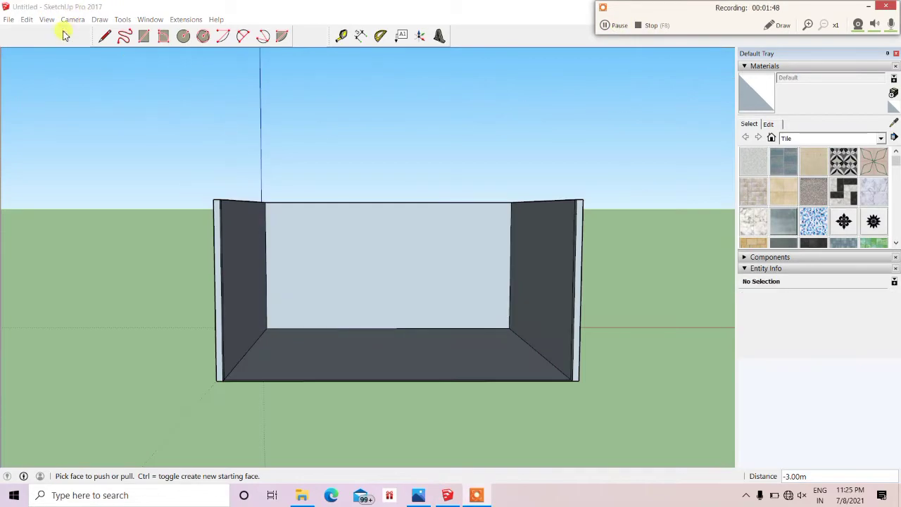
{"action": "left_click", "coordinate": [12, 280]}
{"action": "scroll", "coordinate": [231, 232], "scroll_direction": "up", "scroll_amount": 3}
{"action": "scroll", "coordinate": [257, 245], "scroll_direction": "up", "scroll_amount": 2}
Place a guide 5 m from the inner left wall edge.
{"action": "left_click", "coordinate": [252, 255]}
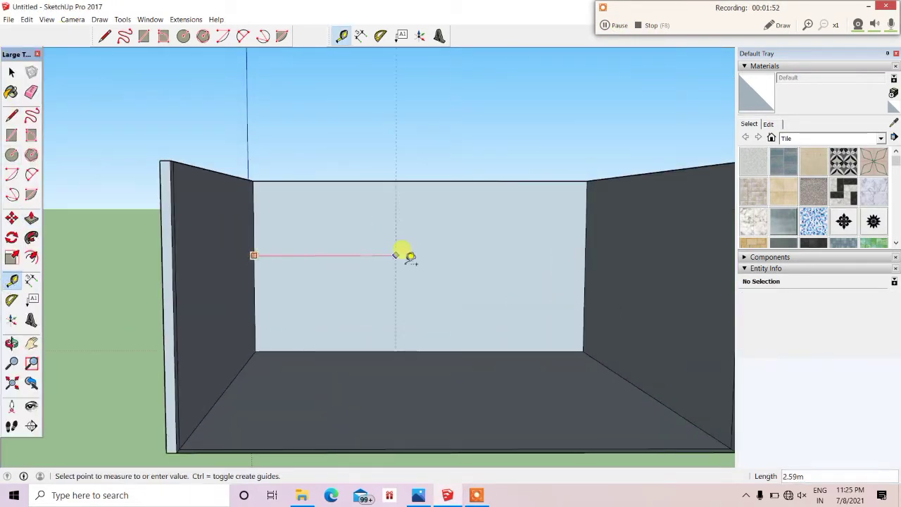
{"action": "scroll", "coordinate": [458, 252], "scroll_direction": "down", "scroll_amount": 1}
{"action": "key", "text": "Return"}
{"action": "scroll", "coordinate": [599, 247], "scroll_direction": "down", "scroll_amount": 1}
{"action": "scroll", "coordinate": [599, 247], "scroll_direction": "up", "scroll_amount": 2}
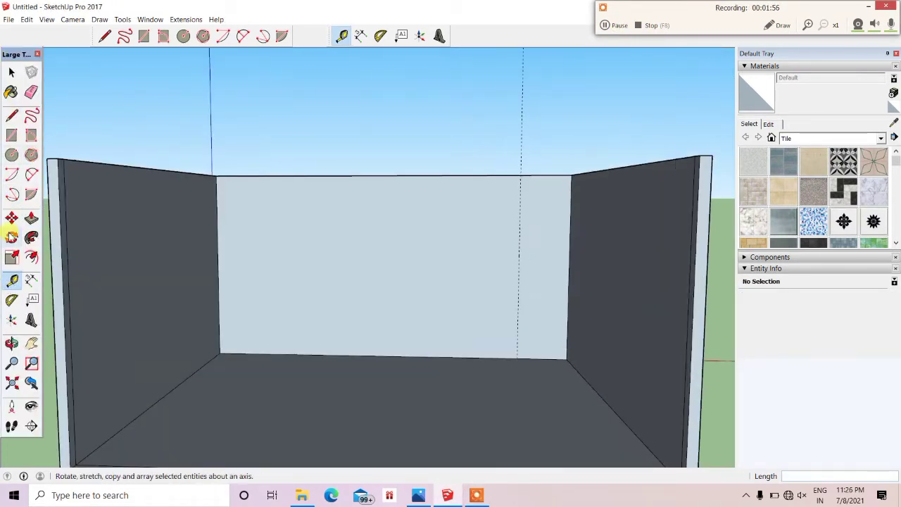
Push/Pull the right wall face inward toward the 5 m guide.
{"action": "left_click", "coordinate": [31, 218]}
{"action": "left_click", "coordinate": [603, 265]}
{"action": "left_click", "coordinate": [519, 134]}
{"action": "scroll", "coordinate": [487, 134], "scroll_direction": "down", "scroll_amount": 3}
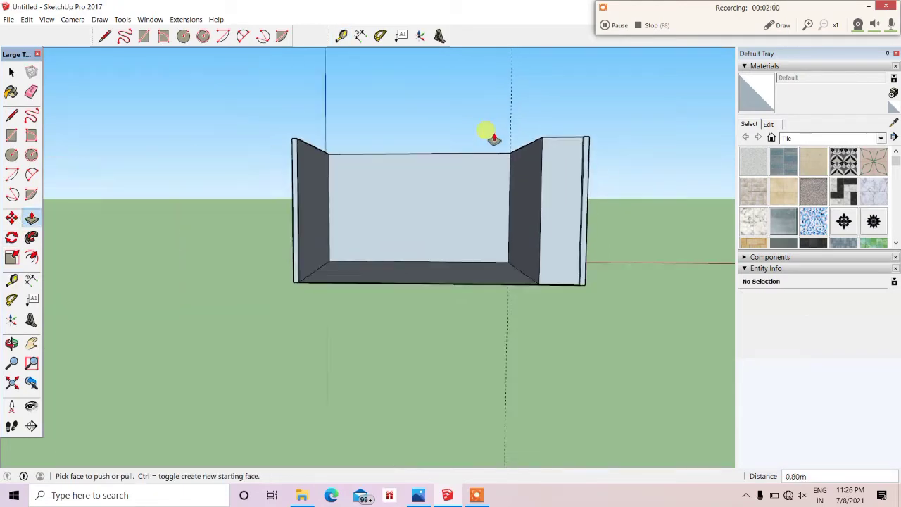
{"action": "middle_click_drag", "start_coordinate": [486, 133], "coordinate": [461, 280]}
{"action": "scroll", "coordinate": [389, 379], "scroll_direction": "up", "scroll_amount": 3}
Re-push the thin wall face and main right wall face to settle the wall at the guide.
{"action": "left_click", "coordinate": [389, 380]}
{"action": "scroll", "coordinate": [388, 306], "scroll_direction": "down", "scroll_amount": 2}
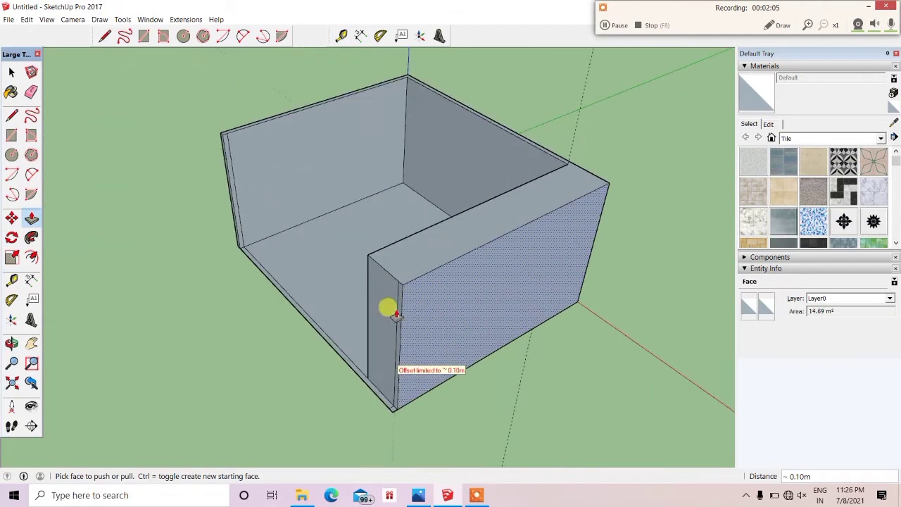
{"action": "scroll", "coordinate": [399, 316], "scroll_direction": "up", "scroll_amount": 2}
{"action": "left_click", "coordinate": [609, 169]}
{"action": "left_click", "coordinate": [639, 195]}
{"action": "scroll", "coordinate": [514, 276], "scroll_direction": "down", "scroll_amount": 2}
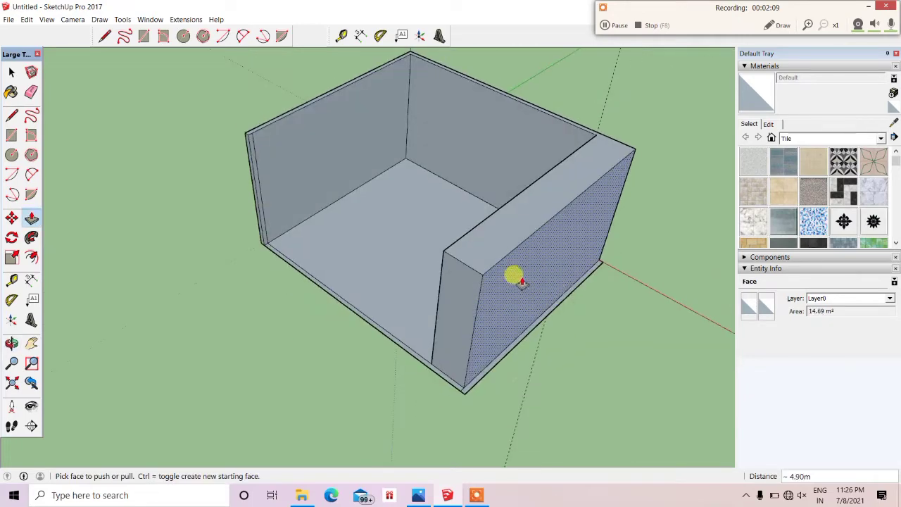
{"action": "scroll", "coordinate": [492, 266], "scroll_direction": "up", "scroll_amount": 2}
{"action": "left_click", "coordinate": [490, 264]}
{"action": "mouse_move", "coordinate": [491, 264]}
{"action": "middle_mouse_down"}
{"action": "mouse_move", "coordinate": [627, 287]}
{"action": "mouse_move", "coordinate": [103, 88]}
{"action": "middle_mouse_up"}
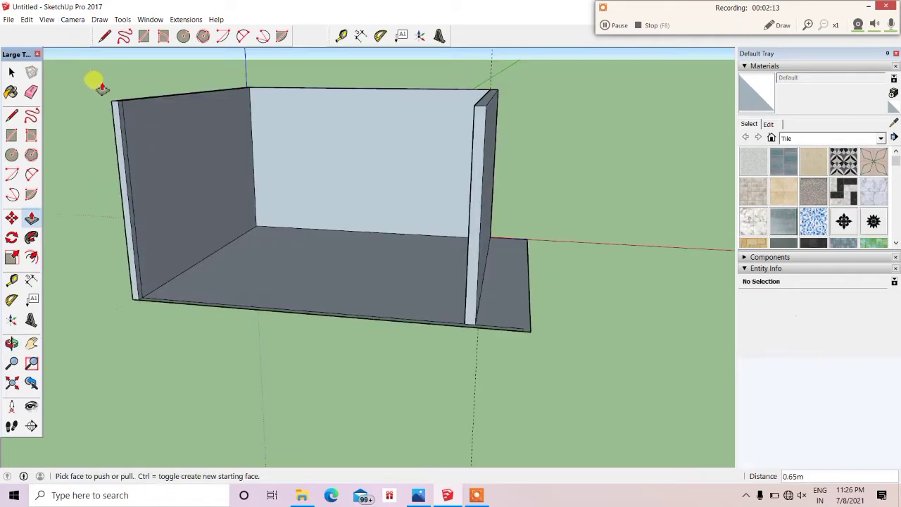
{"action": "scroll", "coordinate": [373, 336], "scroll_direction": "up", "scroll_amount": 3}
{"action": "scroll", "coordinate": [423, 331], "scroll_direction": "up", "scroll_amount": 2}
Erase the leftover floor strip outside the moved right wall.
{"action": "key", "text": "l"}
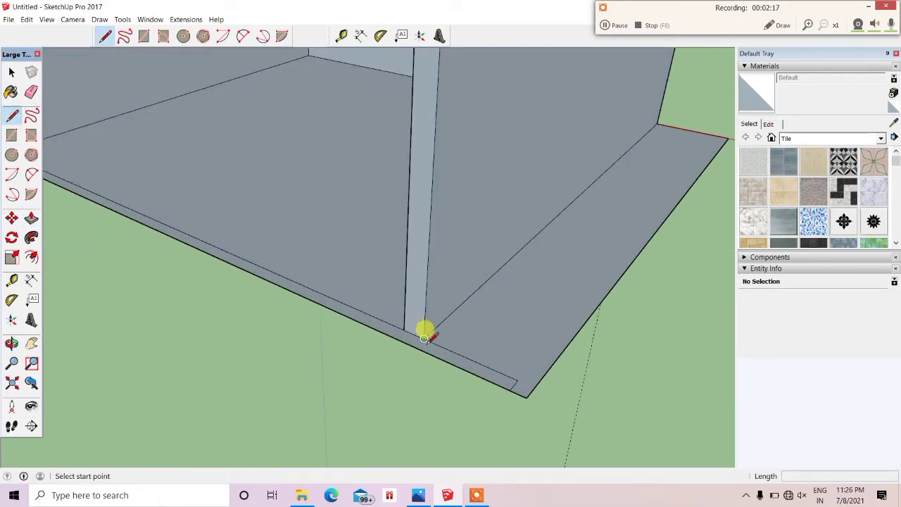
{"action": "scroll", "coordinate": [416, 341], "scroll_direction": "down", "scroll_amount": 3}
{"action": "key", "text": "Escape"}
{"action": "left_click", "coordinate": [31, 92]}
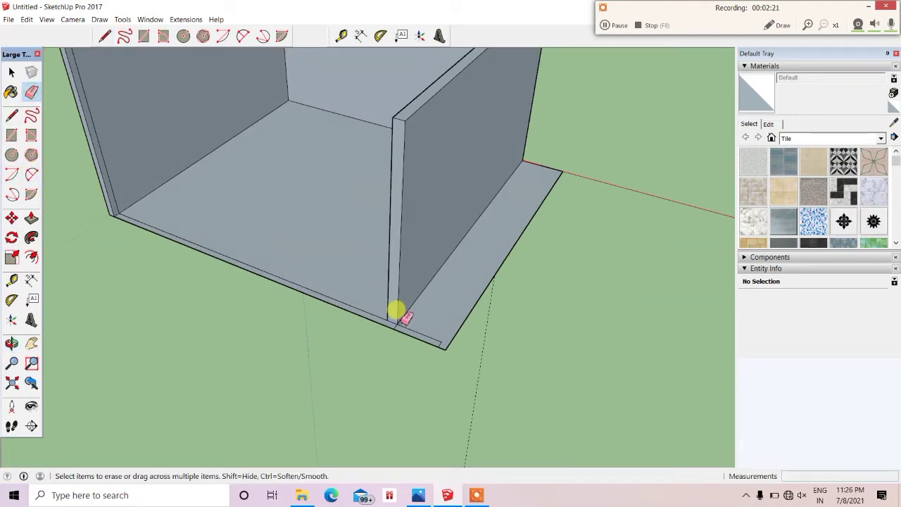
{"action": "left_click", "coordinate": [442, 344]}
{"action": "mouse_move", "coordinate": [293, 341]}
{"action": "middle_mouse_down"}
{"action": "mouse_move", "coordinate": [207, 193]}
{"action": "mouse_move", "coordinate": [296, 230]}
{"action": "mouse_move", "coordinate": [402, 179]}
{"action": "middle_mouse_up"}
{"action": "scroll", "coordinate": [323, 153], "scroll_direction": "up", "scroll_amount": 4}
{"action": "scroll", "coordinate": [303, 158], "scroll_direction": "down", "scroll_amount": 1}
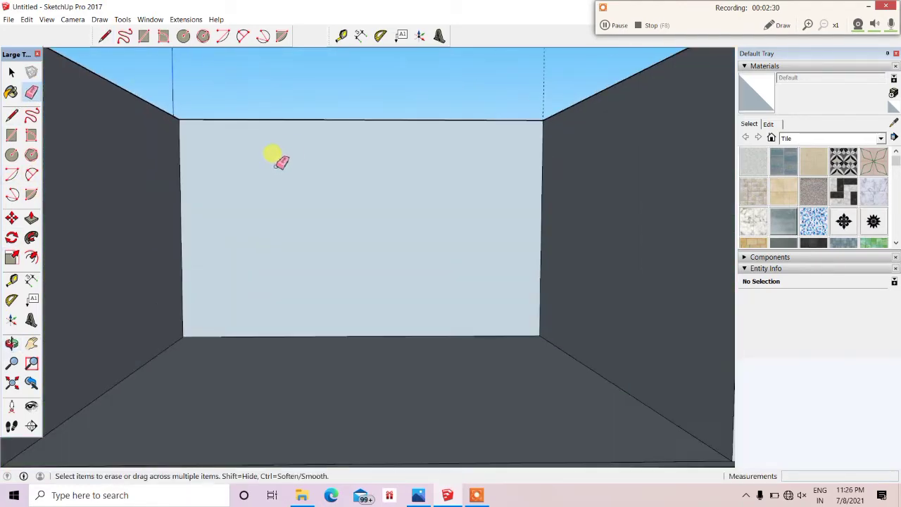
{"action": "left_click", "coordinate": [11, 115]}
{"action": "scroll", "coordinate": [101, 197], "scroll_direction": "down", "scroll_amount": 5}
{"action": "scroll", "coordinate": [125, 121], "scroll_direction": "up", "scroll_amount": 3}
Draw a 6 m line from the wall's top corner.
{"action": "left_click", "coordinate": [126, 137]}
{"action": "scroll", "coordinate": [130, 124], "scroll_direction": "down", "scroll_amount": 1}
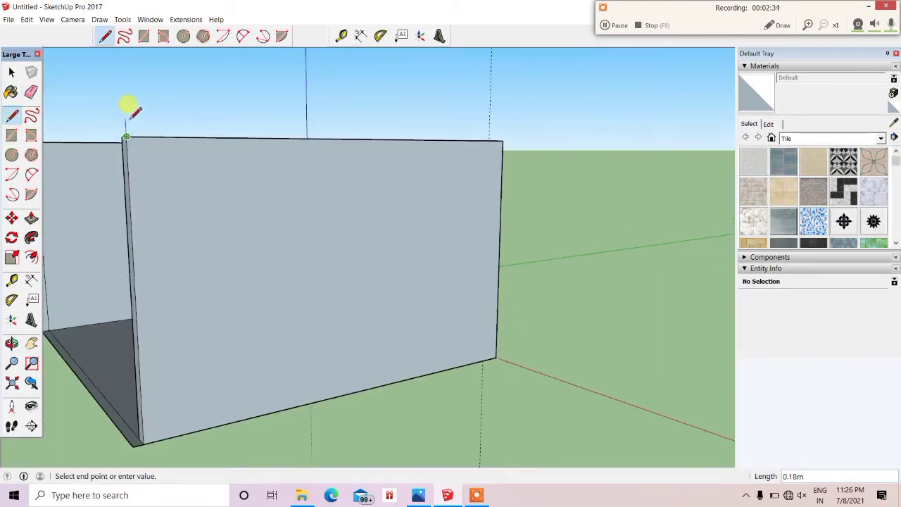
{"action": "key", "text": "Return"}
{"action": "scroll", "coordinate": [390, 99], "scroll_direction": "down", "scroll_amount": 2}
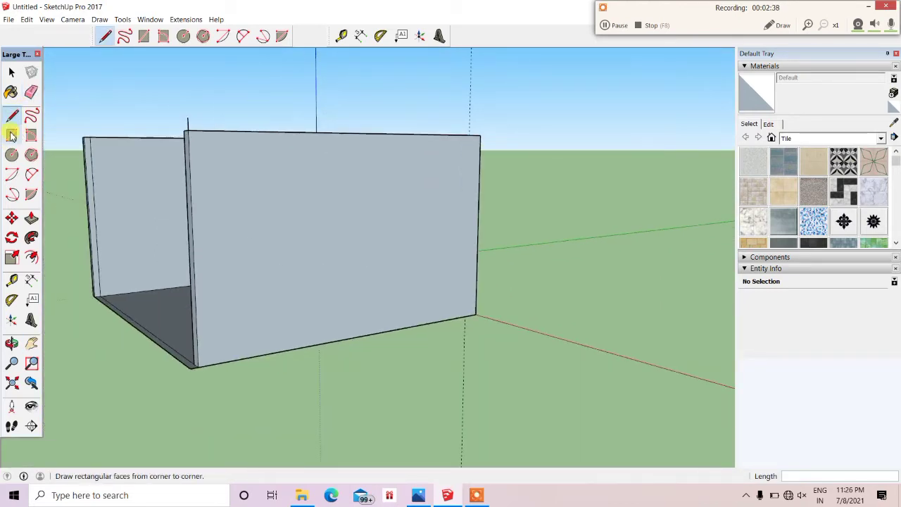
Select the wall-top face and make it a group.
{"action": "left_click", "coordinate": [11, 135]}
{"action": "scroll", "coordinate": [519, 152], "scroll_direction": "up", "scroll_amount": 3}
{"action": "middle_click_drag", "start_coordinate": [469, 120], "coordinate": [533, 175]}
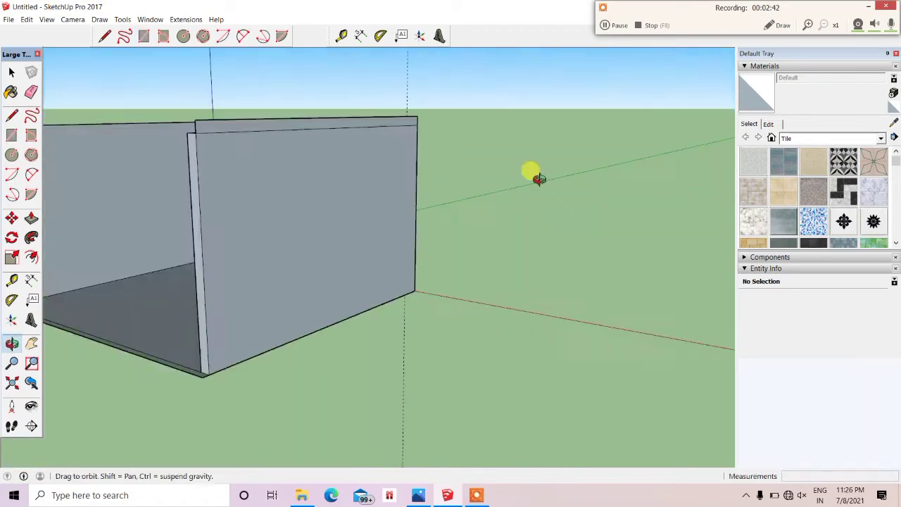
{"action": "scroll", "coordinate": [354, 122], "scroll_direction": "up", "scroll_amount": 5}
{"action": "left_click", "coordinate": [14, 72]}
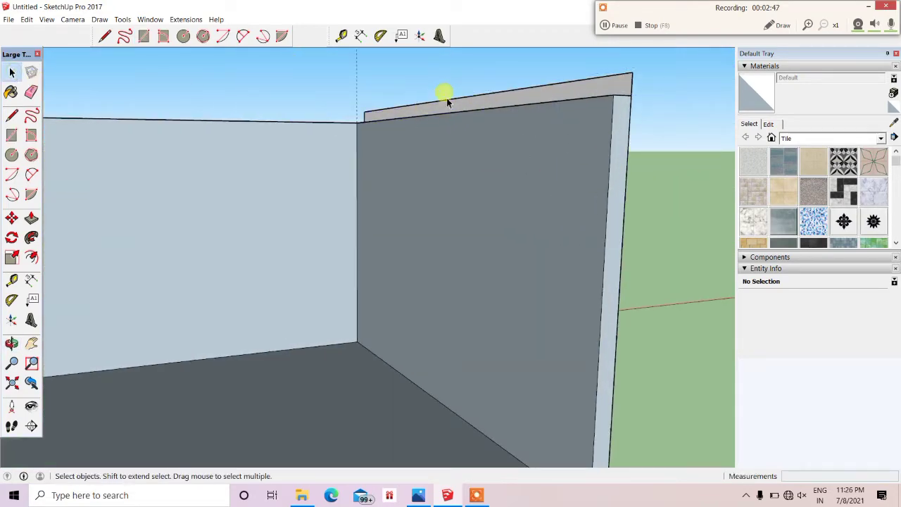
{"action": "right_click", "coordinate": [450, 101]}
{"action": "left_click", "coordinate": [502, 191]}
{"action": "scroll", "coordinate": [621, 91], "scroll_direction": "down", "scroll_amount": 5}
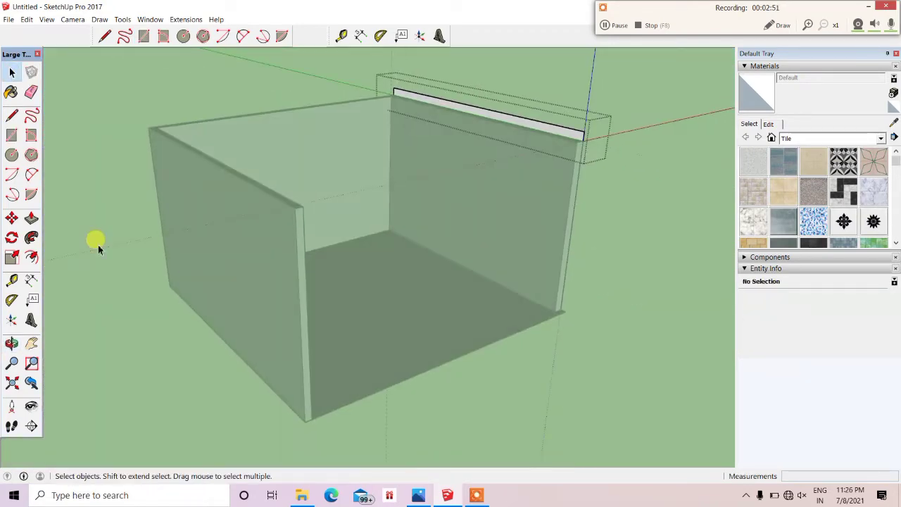
Push/Pull the top face across the box into a thin ceiling slab.
{"action": "left_click", "coordinate": [31, 218]}
{"action": "left_click_drag", "start_coordinate": [564, 126], "coordinate": [292, 247]}
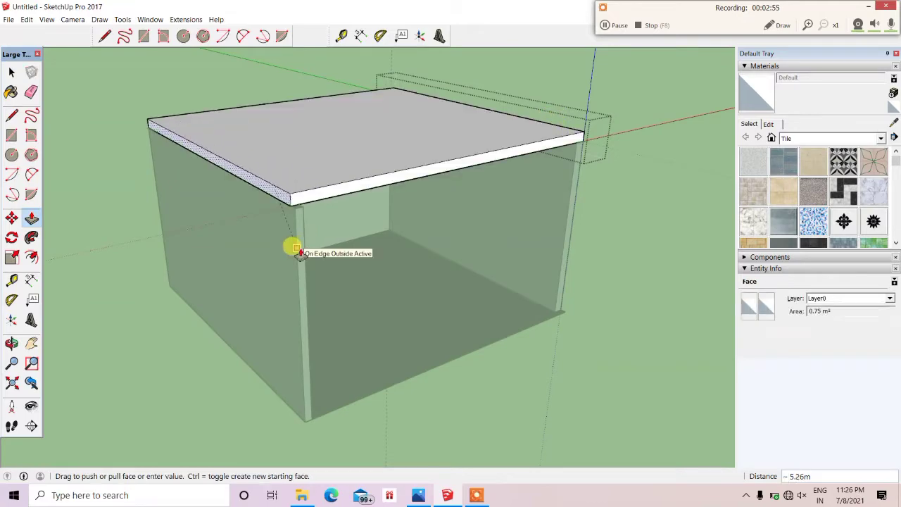
{"action": "middle_click_drag", "start_coordinate": [291, 247], "coordinate": [310, 208]}
{"action": "left_click", "coordinate": [168, 95]}
{"action": "scroll", "coordinate": [368, 173], "scroll_direction": "up", "scroll_amount": 3}
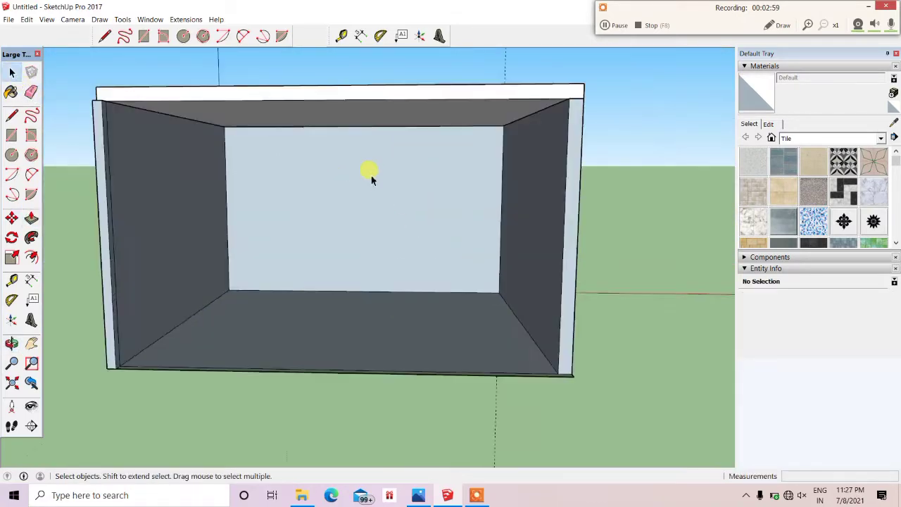
{"action": "scroll", "coordinate": [291, 185], "scroll_direction": "down", "scroll_amount": 2}
{"action": "scroll", "coordinate": [300, 158], "scroll_direction": "up", "scroll_amount": 3}
{"action": "scroll", "coordinate": [230, 217], "scroll_direction": "down", "scroll_amount": 5}
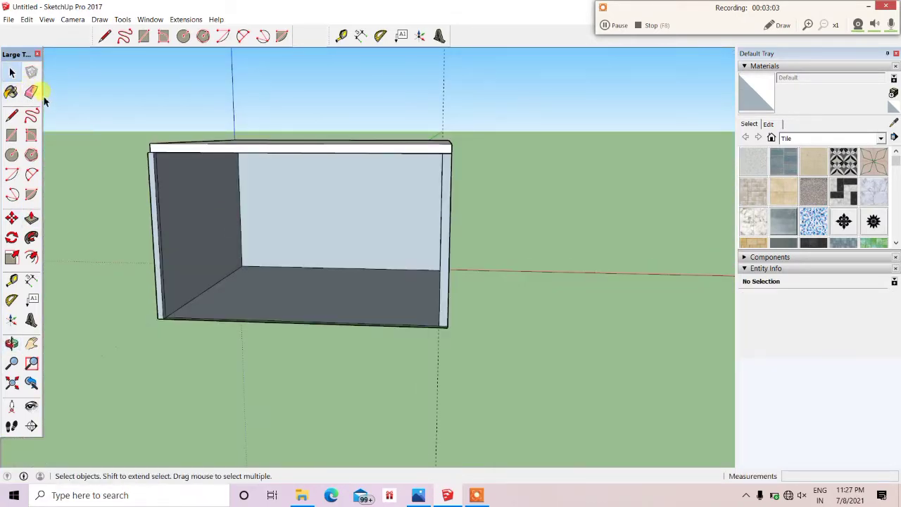
{"action": "left_click", "coordinate": [604, 25]}
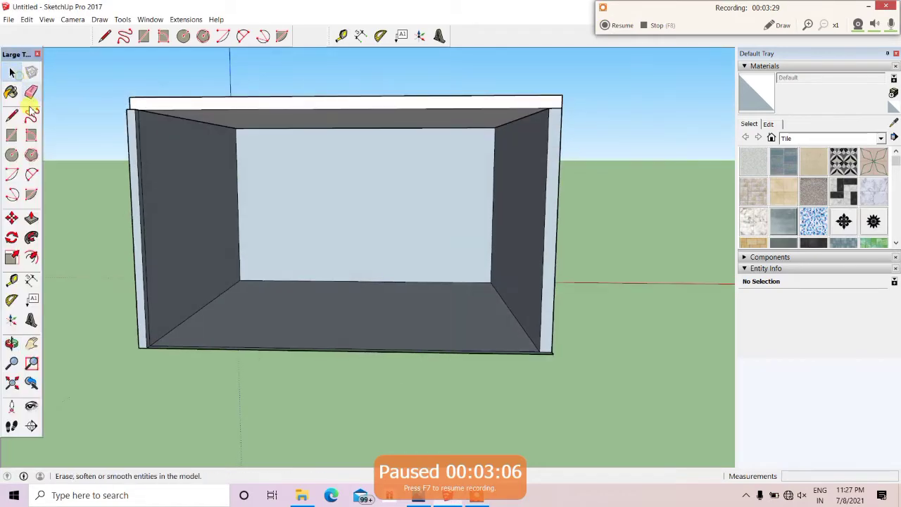
{"action": "scroll", "coordinate": [261, 184], "scroll_direction": "up", "scroll_amount": 3}
{"action": "scroll", "coordinate": [253, 163], "scroll_direction": "up", "scroll_amount": 2}
{"action": "scroll", "coordinate": [296, 169], "scroll_direction": "down", "scroll_amount": 4}
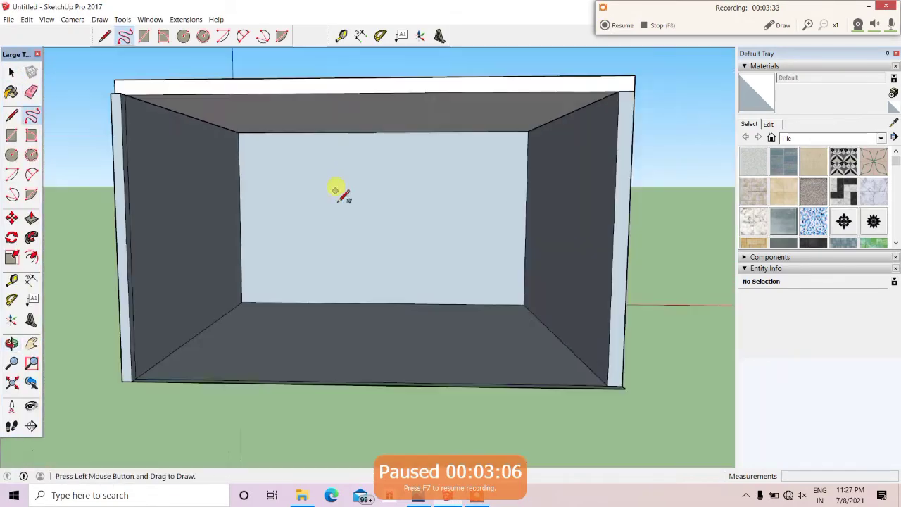
{"action": "scroll", "coordinate": [341, 189], "scroll_direction": "up", "scroll_amount": 4}
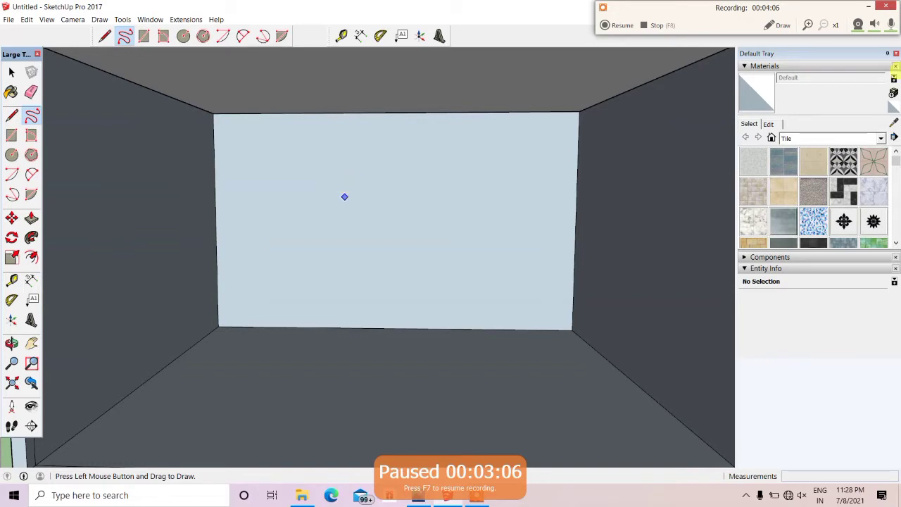
Place a guide line about 0.10 m above the floor along the back wall base.
{"action": "left_click", "coordinate": [622, 27]}
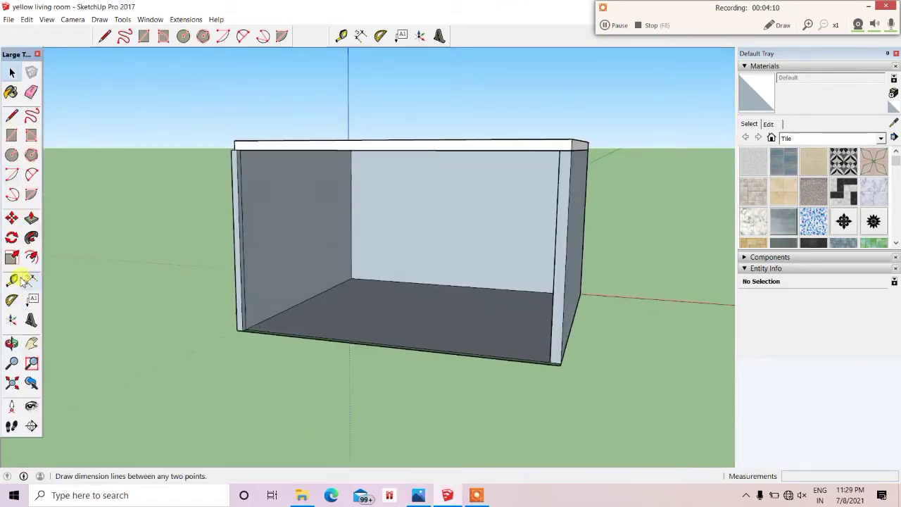
{"action": "left_click", "coordinate": [12, 279]}
{"action": "scroll", "coordinate": [310, 310], "scroll_direction": "down", "scroll_amount": 5}
{"action": "left_click", "coordinate": [303, 323]}
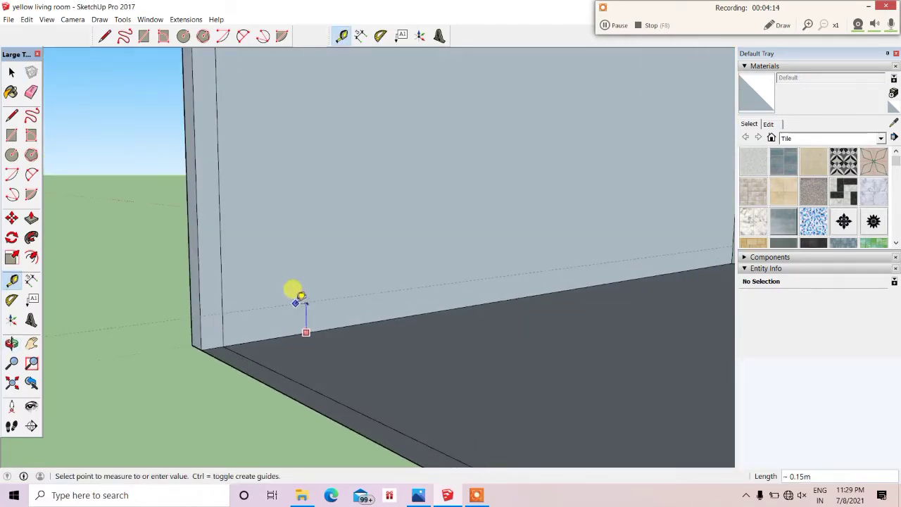
{"action": "scroll", "coordinate": [268, 296], "scroll_direction": "up", "scroll_amount": 3}
{"action": "middle_click_drag", "start_coordinate": [251, 301], "coordinate": [482, 284]}
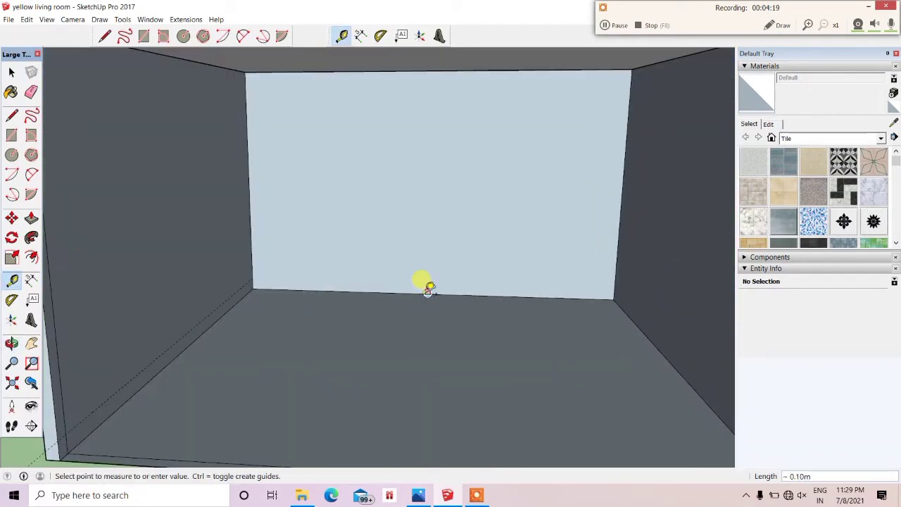
{"action": "left_click", "coordinate": [428, 290]}
{"action": "scroll", "coordinate": [428, 290], "scroll_direction": "up", "scroll_amount": 2}
{"action": "scroll", "coordinate": [189, 273], "scroll_direction": "down", "scroll_amount": 1}
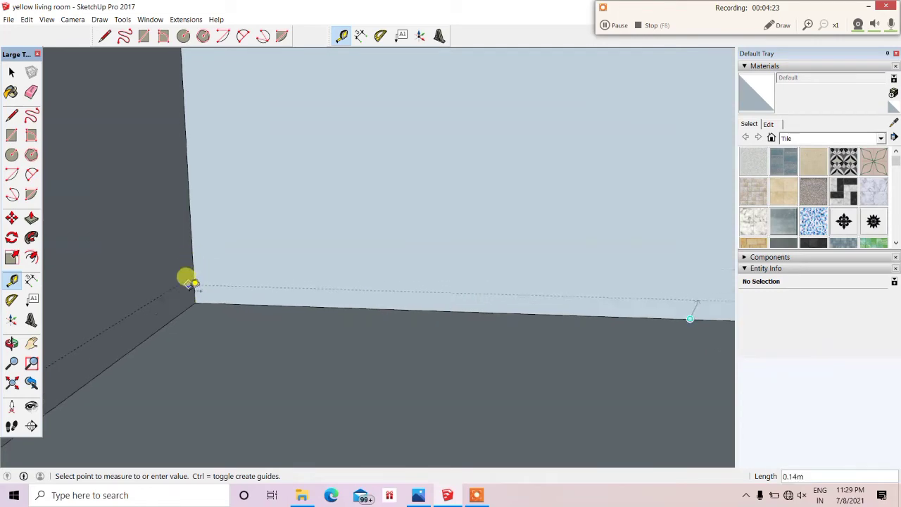
{"action": "scroll", "coordinate": [195, 243], "scroll_direction": "down", "scroll_amount": 1}
{"action": "scroll", "coordinate": [275, 208], "scroll_direction": "down", "scroll_amount": 1}
{"action": "scroll", "coordinate": [235, 258], "scroll_direction": "down", "scroll_amount": 3}
{"action": "middle_click_drag", "start_coordinate": [234, 257], "coordinate": [293, 284]}
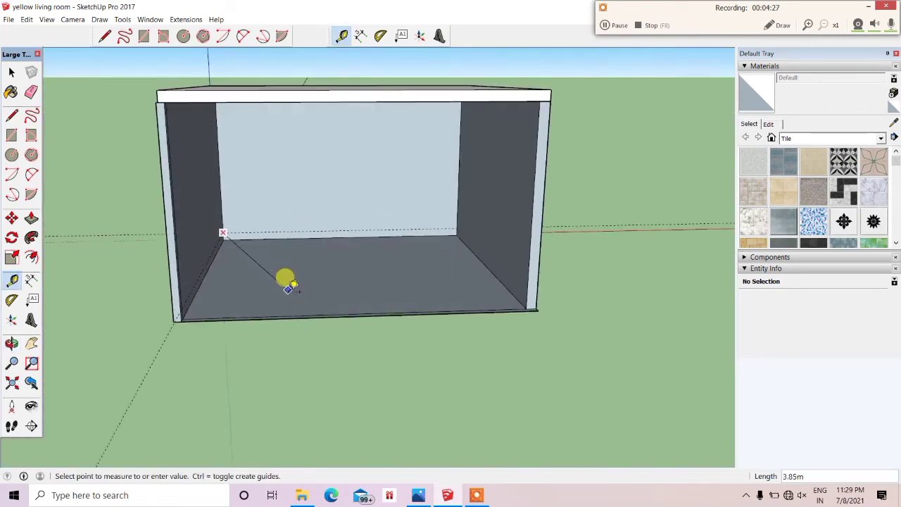
{"action": "left_click", "coordinate": [11, 280]}
Add another 0.10 m guide line along the side wall base.
{"action": "scroll", "coordinate": [503, 241], "scroll_direction": "up", "scroll_amount": 2}
{"action": "scroll", "coordinate": [467, 319], "scroll_direction": "up", "scroll_amount": 1}
{"action": "scroll", "coordinate": [438, 257], "scroll_direction": "up", "scroll_amount": 2}
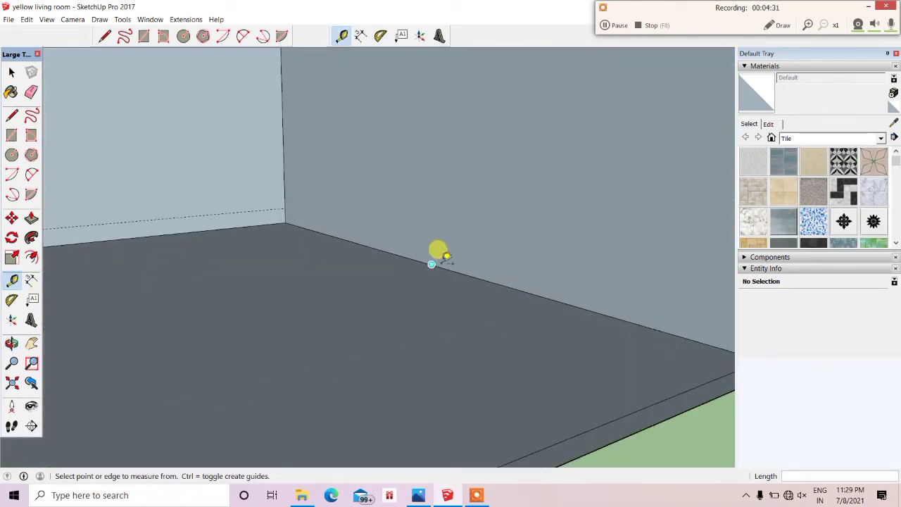
{"action": "left_click", "coordinate": [285, 206]}
{"action": "scroll", "coordinate": [425, 207], "scroll_direction": "down", "scroll_amount": 3}
{"action": "scroll", "coordinate": [459, 226], "scroll_direction": "up", "scroll_amount": 3}
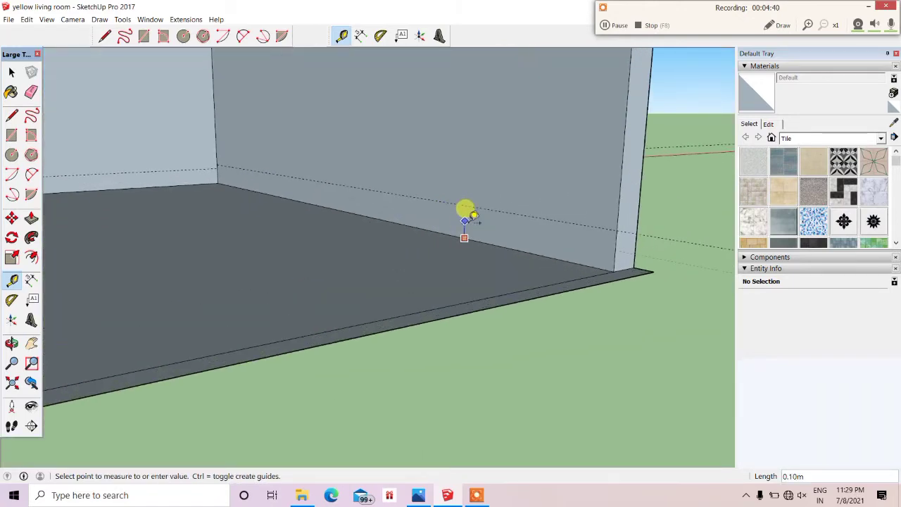
{"action": "scroll", "coordinate": [221, 157], "scroll_direction": "up", "scroll_amount": 2}
{"action": "left_click", "coordinate": [227, 156]}
{"action": "scroll", "coordinate": [230, 176], "scroll_direction": "down", "scroll_amount": 2}
{"action": "key", "text": "e"}
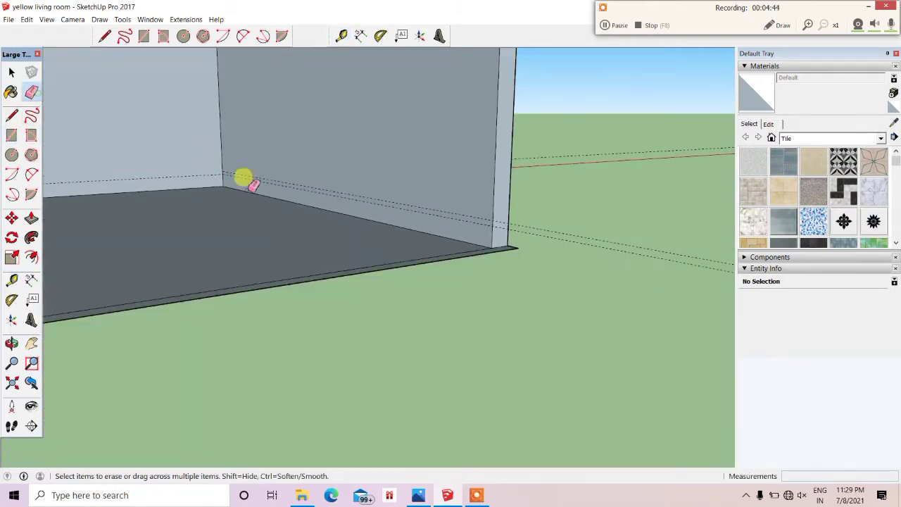
{"action": "scroll", "coordinate": [439, 204], "scroll_direction": "down", "scroll_amount": 2}
{"action": "scroll", "coordinate": [519, 237], "scroll_direction": "down", "scroll_amount": 3}
{"action": "scroll", "coordinate": [368, 212], "scroll_direction": "down", "scroll_amount": 2}
{"action": "scroll", "coordinate": [394, 219], "scroll_direction": "up", "scroll_amount": 4}
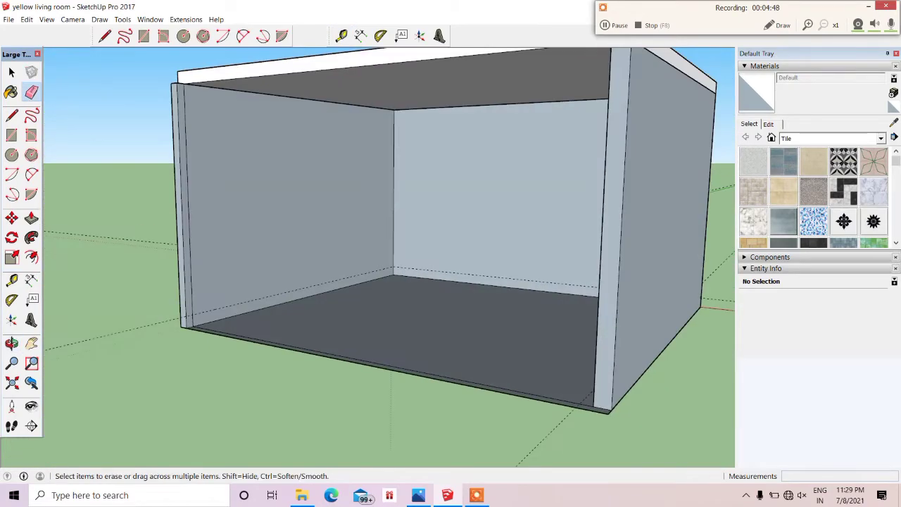
Trace a line along the back wall's base guide from the left corner to the right corner.
{"action": "scroll", "coordinate": [259, 342], "scroll_direction": "up", "scroll_amount": 3}
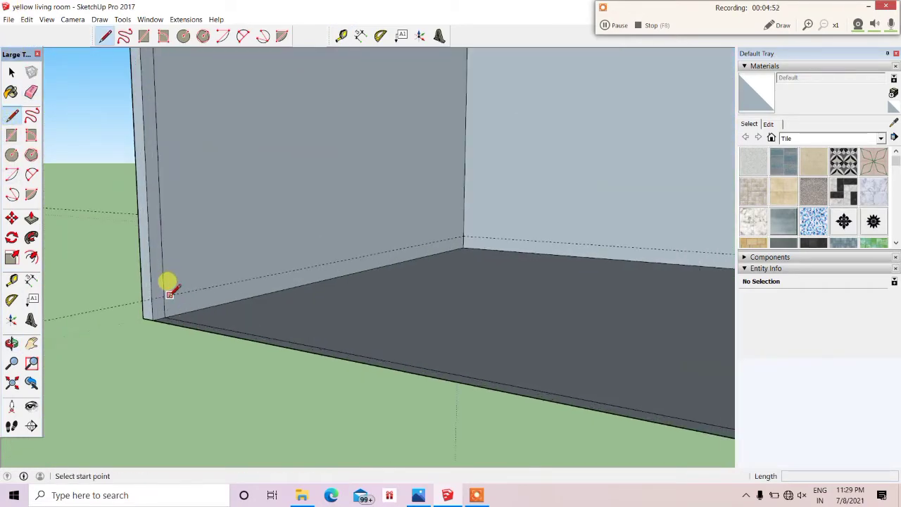
{"action": "left_click", "coordinate": [169, 286]}
{"action": "scroll", "coordinate": [427, 235], "scroll_direction": "down", "scroll_amount": 3}
{"action": "scroll", "coordinate": [427, 236], "scroll_direction": "up", "scroll_amount": 3}
{"action": "scroll", "coordinate": [431, 238], "scroll_direction": "up", "scroll_amount": 2}
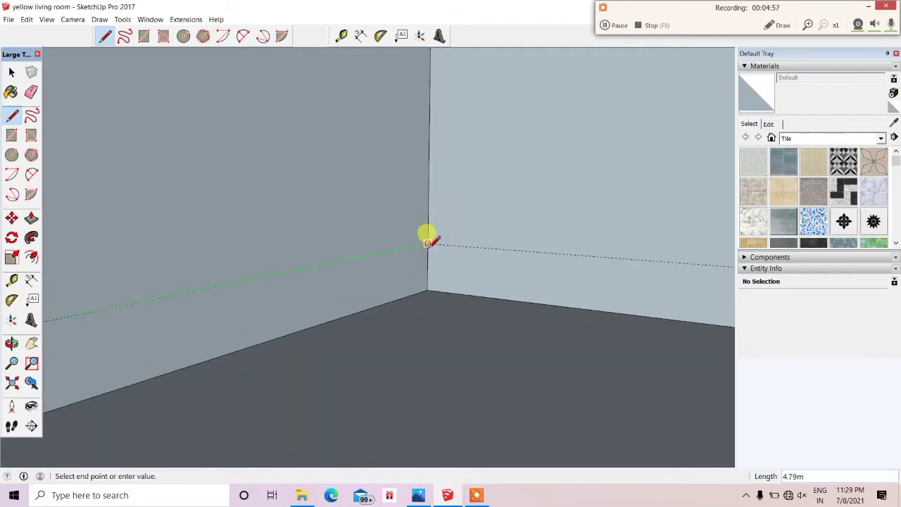
{"action": "scroll", "coordinate": [274, 182], "scroll_direction": "down", "scroll_amount": 3}
{"action": "scroll", "coordinate": [485, 185], "scroll_direction": "down", "scroll_amount": 2}
{"action": "scroll", "coordinate": [479, 176], "scroll_direction": "up", "scroll_amount": 4}
{"action": "left_click", "coordinate": [475, 173]}
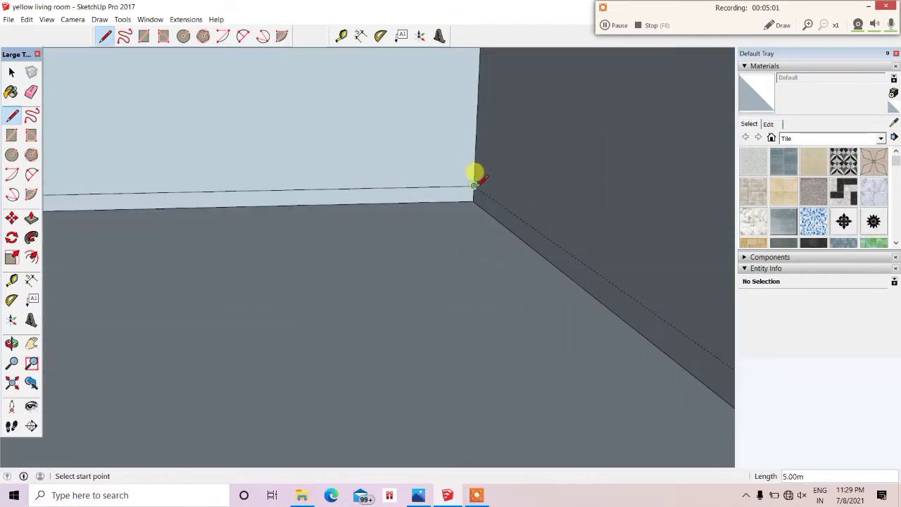
Continue the line along the right wall base, then erase the guides.
{"action": "left_click", "coordinate": [474, 173]}
{"action": "scroll", "coordinate": [476, 238], "scroll_direction": "down", "scroll_amount": 2}
{"action": "left_click", "coordinate": [477, 238]}
{"action": "scroll", "coordinate": [493, 245], "scroll_direction": "down", "scroll_amount": 5}
{"action": "key", "text": "e"}
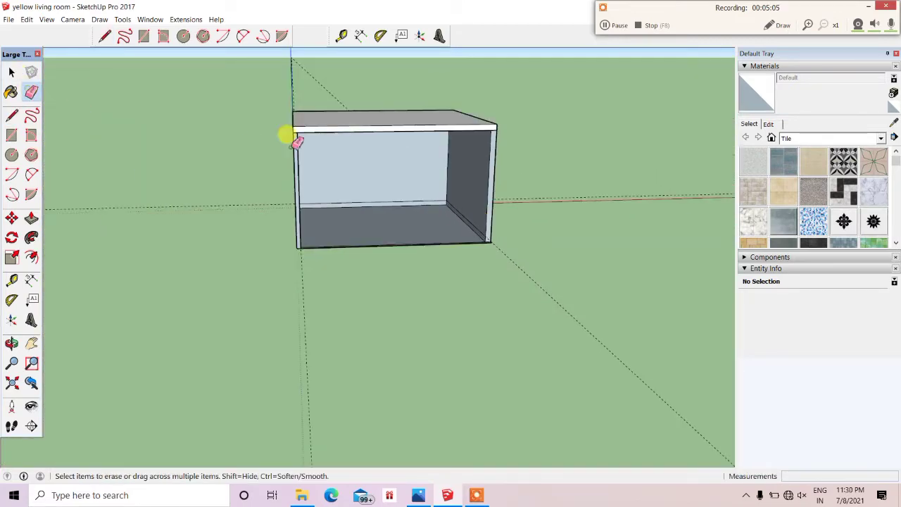
{"action": "scroll", "coordinate": [237, 204], "scroll_direction": "up", "scroll_amount": 5}
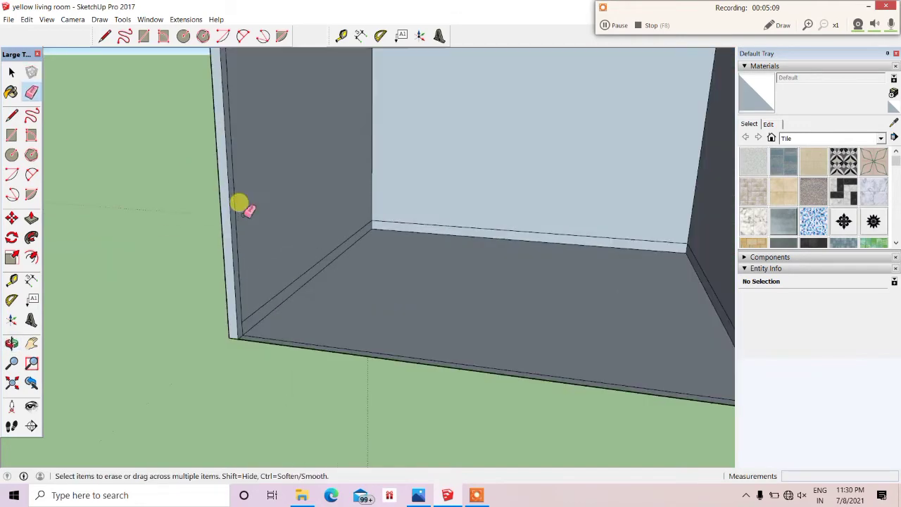
{"action": "key", "text": "p"}
{"action": "scroll", "coordinate": [283, 388], "scroll_direction": "up", "scroll_amount": 3}
Push the first wall-base strip out about 0.03 m into a skirting ledge.
{"action": "left_click", "coordinate": [293, 387]}
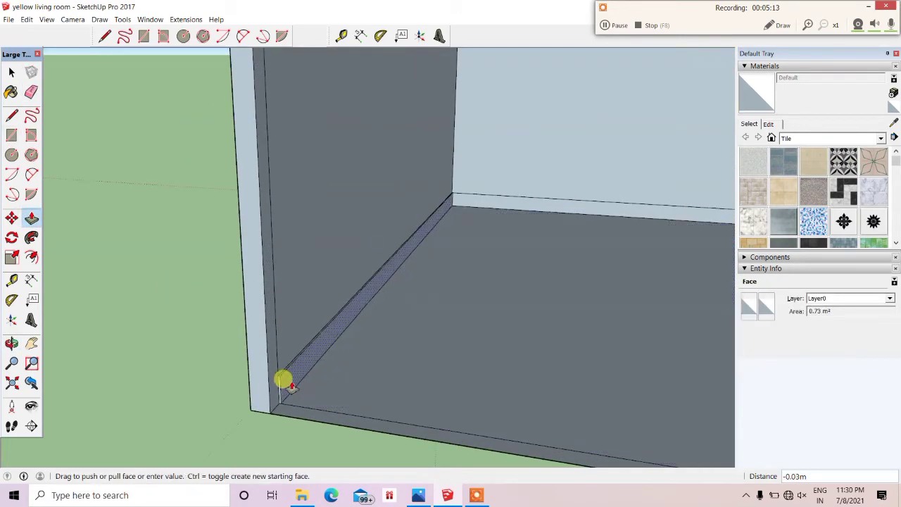
{"action": "scroll", "coordinate": [282, 380], "scroll_direction": "up", "scroll_amount": 2}
{"action": "scroll", "coordinate": [290, 308], "scroll_direction": "up", "scroll_amount": 3}
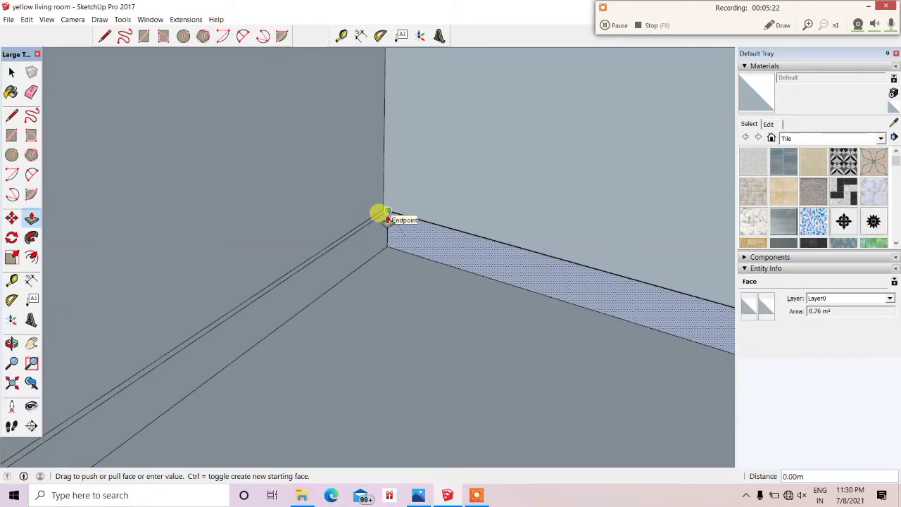
{"action": "left_click", "coordinate": [381, 230]}
{"action": "left_click", "coordinate": [381, 230]}
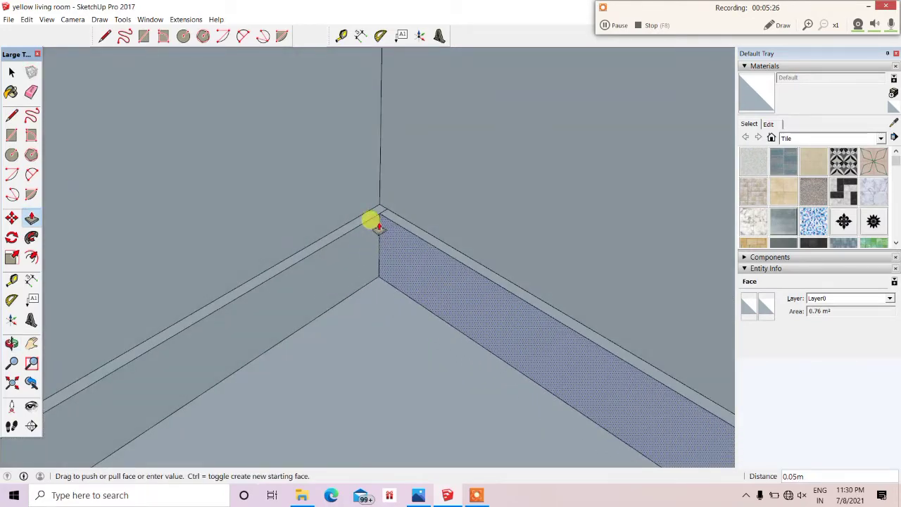
{"action": "middle_click_drag", "start_coordinate": [370, 221], "coordinate": [356, 260]}
{"action": "left_click", "coordinate": [31, 382]}
Pull out the remaining side and back wall-base strips to match, flush with the corners.
{"action": "middle_click_drag", "start_coordinate": [282, 281], "coordinate": [409, 355]}
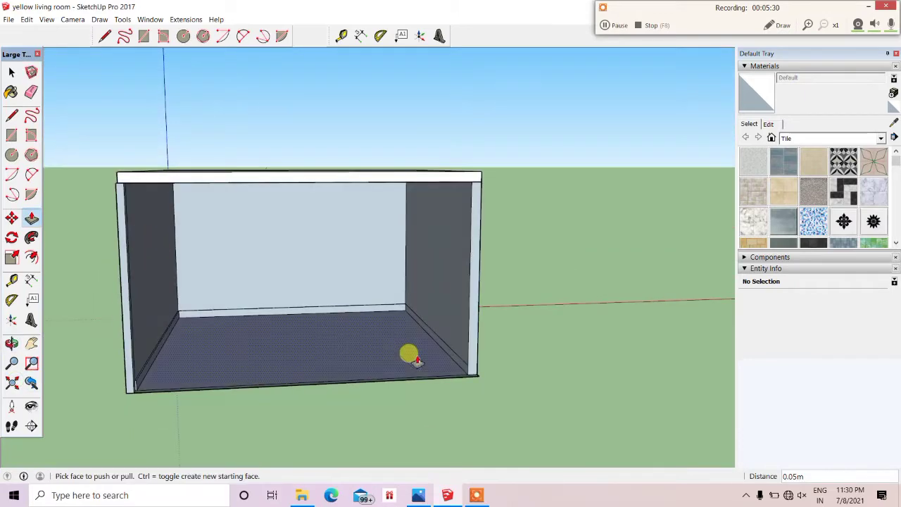
{"action": "scroll", "coordinate": [366, 282], "scroll_direction": "up", "scroll_amount": 5}
{"action": "middle_click_drag", "start_coordinate": [370, 283], "coordinate": [362, 282]}
{"action": "left_click", "coordinate": [362, 282]}
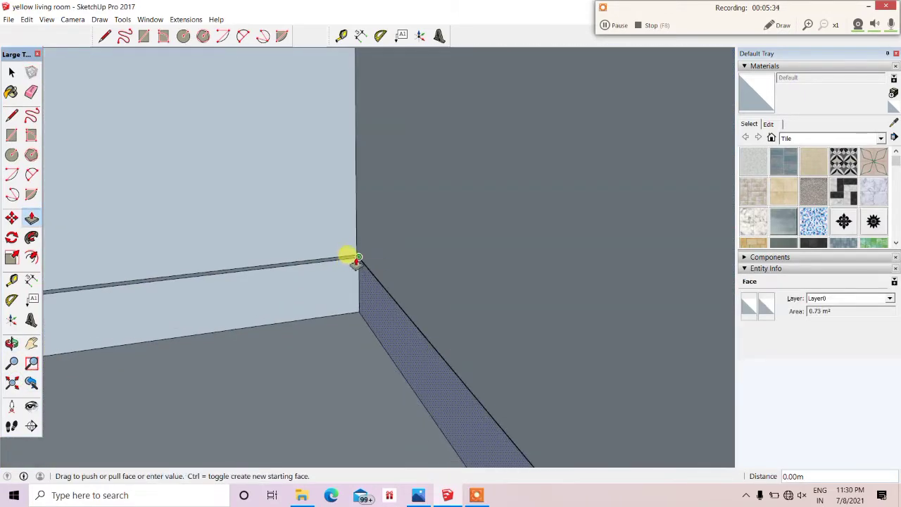
{"action": "left_click", "coordinate": [353, 262]}
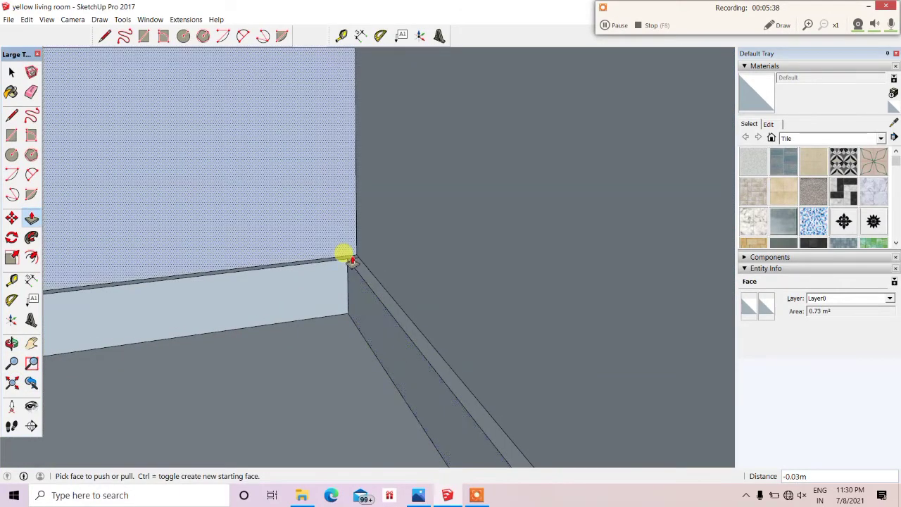
{"action": "left_click", "coordinate": [345, 266]}
{"action": "mouse_move", "coordinate": [346, 255]}
{"action": "middle_mouse_down"}
{"action": "mouse_move", "coordinate": [346, 266]}
{"action": "mouse_move", "coordinate": [291, 177]}
{"action": "mouse_move", "coordinate": [350, 186]}
{"action": "middle_mouse_up"}
{"action": "scroll", "coordinate": [338, 217], "scroll_direction": "down", "scroll_amount": 5}
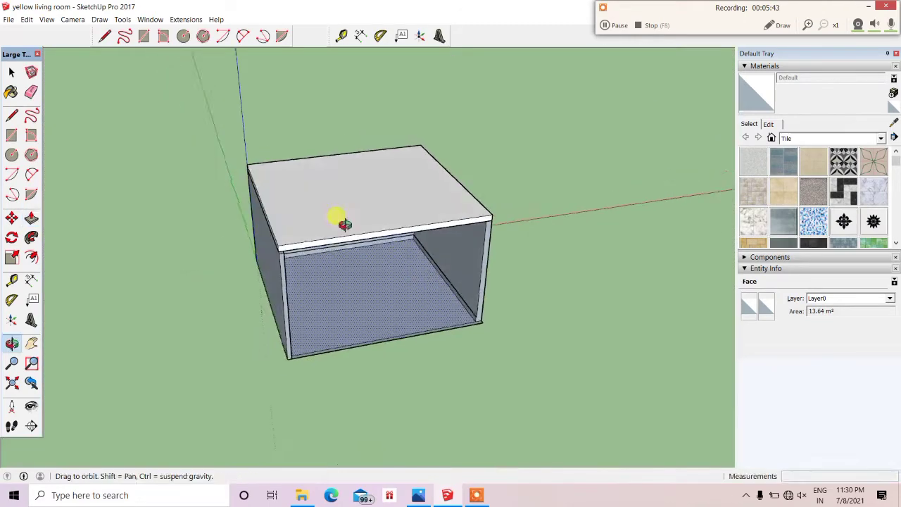
{"action": "mouse_move", "coordinate": [338, 217]}
{"action": "middle_mouse_down"}
{"action": "mouse_move", "coordinate": [407, 145]}
{"action": "mouse_move", "coordinate": [435, 215]}
{"action": "middle_mouse_up"}
{"action": "left_click", "coordinate": [455, 195]}
{"action": "scroll", "coordinate": [371, 314], "scroll_direction": "up", "scroll_amount": 4}
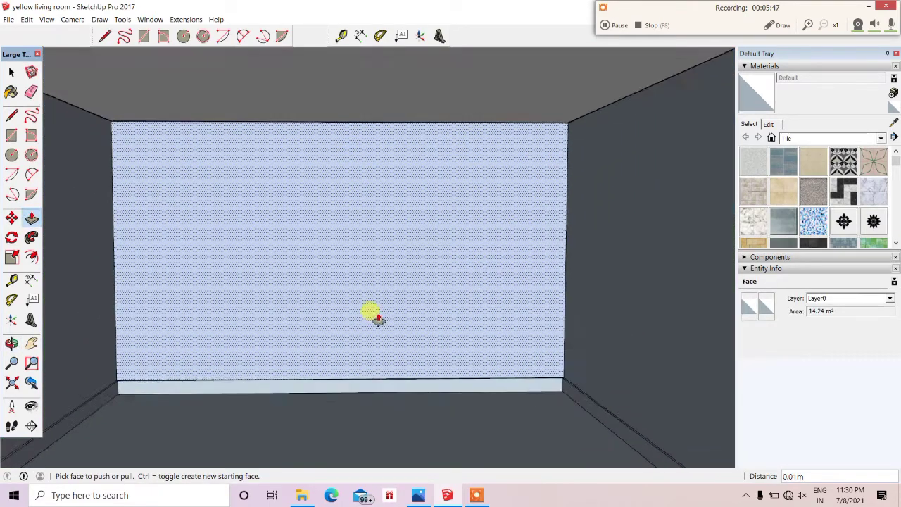
{"action": "scroll", "coordinate": [365, 316], "scroll_direction": "down", "scroll_amount": 2}
{"action": "scroll", "coordinate": [366, 314], "scroll_direction": "up", "scroll_amount": 3}
{"action": "scroll", "coordinate": [357, 290], "scroll_direction": "down", "scroll_amount": 2}
Import the 'sofa (1)' model from 3D Objects, passing over the Sofá+20 preview.
{"action": "left_click", "coordinate": [9, 19]}
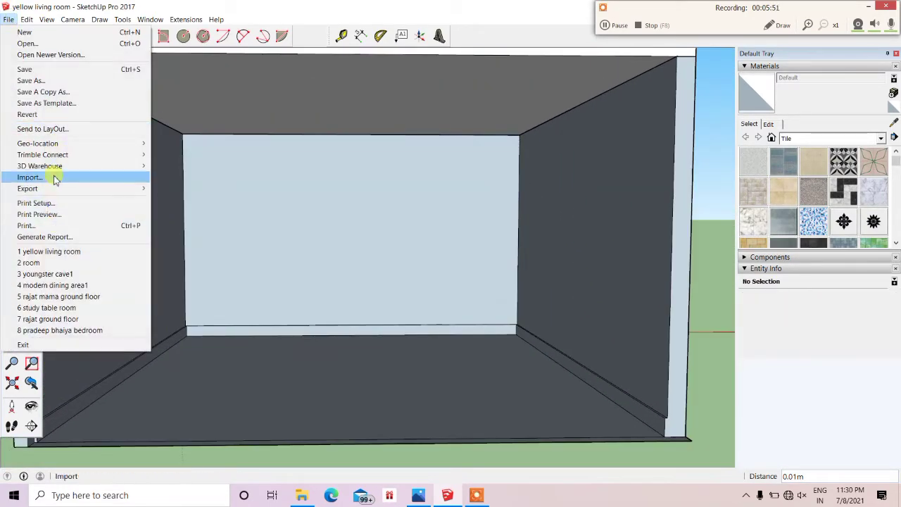
{"action": "left_click", "coordinate": [56, 176]}
{"action": "scroll", "coordinate": [342, 390], "scroll_direction": "down", "scroll_amount": 10}
{"action": "scroll", "coordinate": [343, 384], "scroll_direction": "down", "scroll_amount": 8}
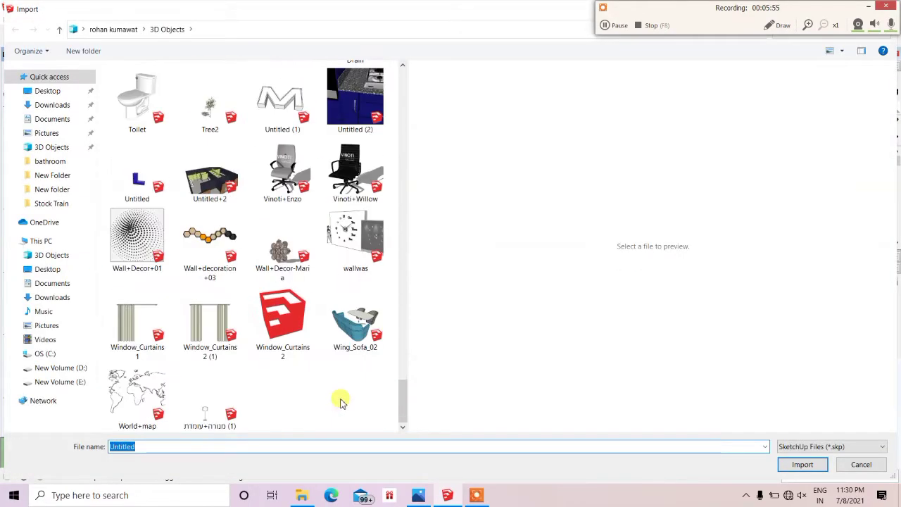
{"action": "scroll", "coordinate": [338, 402], "scroll_direction": "up", "scroll_amount": 3}
{"action": "scroll", "coordinate": [318, 408], "scroll_direction": "up", "scroll_amount": 3}
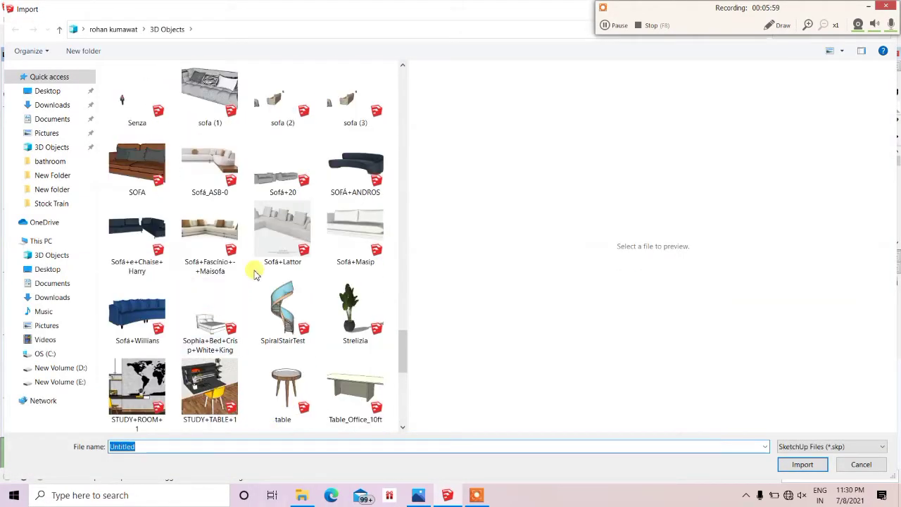
{"action": "left_click", "coordinate": [296, 184]}
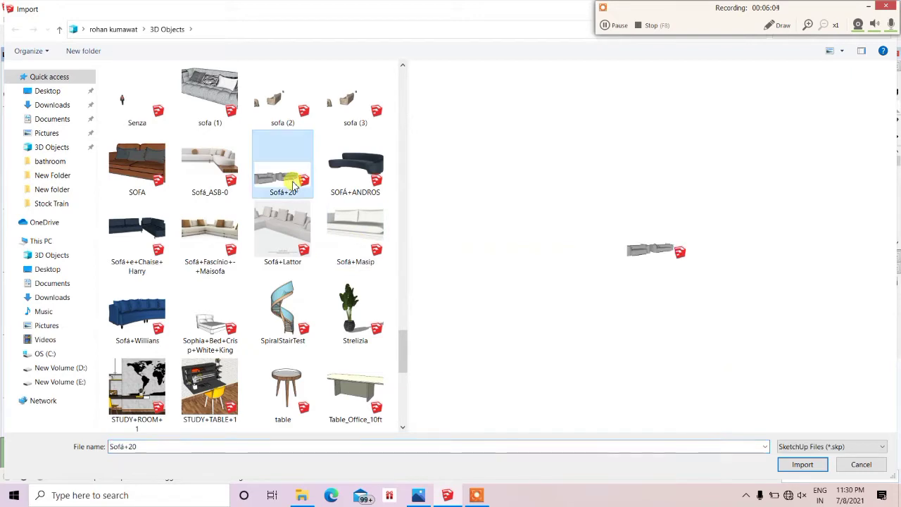
{"action": "left_click", "coordinate": [210, 92]}
{"action": "left_click", "coordinate": [803, 465]}
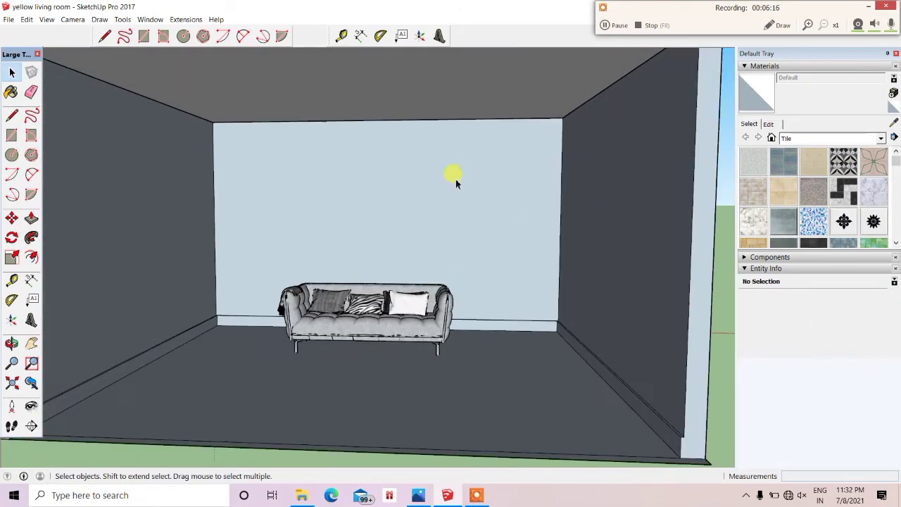
Scale the sofa slightly wider.
{"action": "mouse_move", "coordinate": [456, 183]}
{"action": "middle_mouse_down"}
{"action": "mouse_move", "coordinate": [308, 205]}
{"action": "mouse_move", "coordinate": [355, 271]}
{"action": "middle_mouse_up"}
{"action": "left_click", "coordinate": [13, 259]}
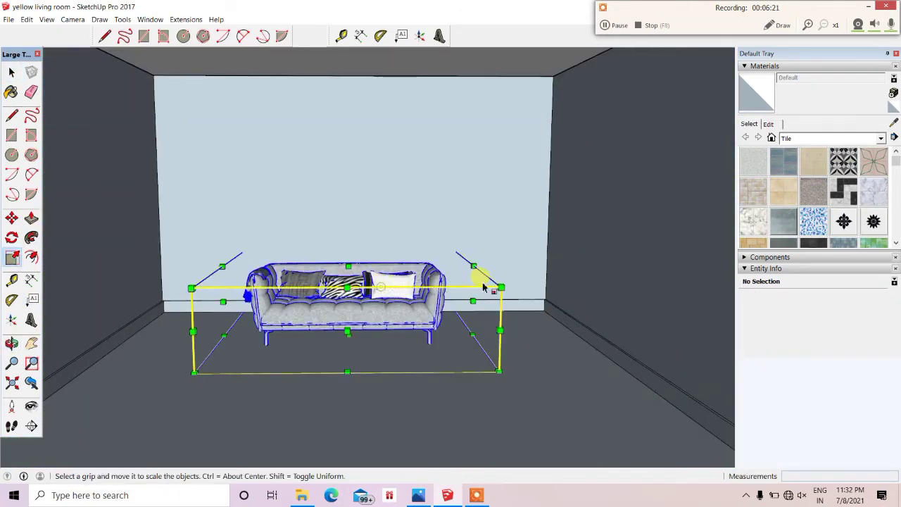
{"action": "left_click_drag", "start_coordinate": [493, 286], "coordinate": [557, 282]}
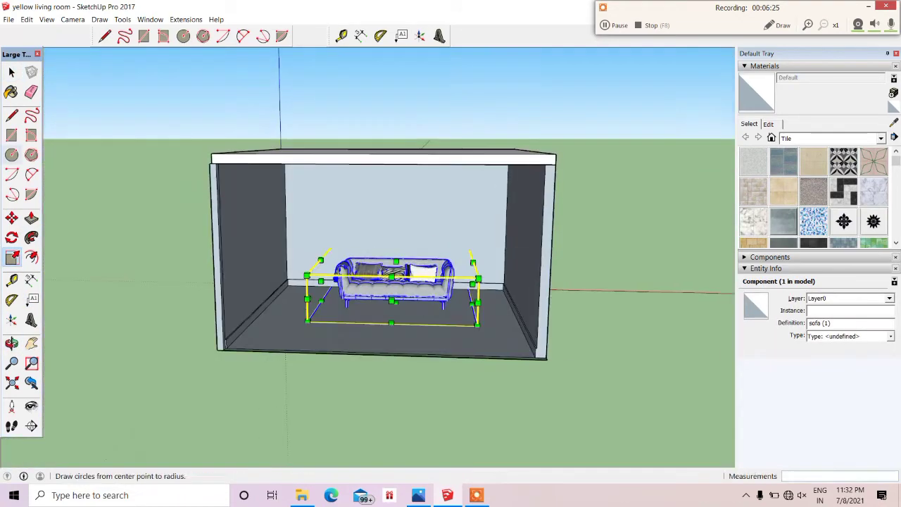
{"action": "left_click", "coordinate": [11, 73]}
{"action": "left_click", "coordinate": [639, 416]}
{"action": "scroll", "coordinate": [396, 243], "scroll_direction": "up", "scroll_amount": 3}
{"action": "scroll", "coordinate": [474, 249], "scroll_direction": "up", "scroll_amount": 3}
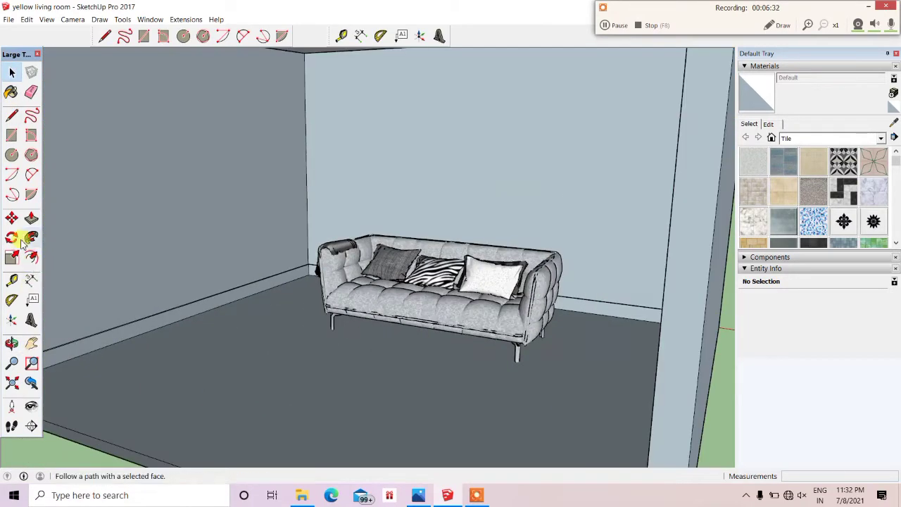
Attempt a move of the sofa, cancel it, and reselect the sofa facing the back wall.
{"action": "left_click", "coordinate": [11, 219]}
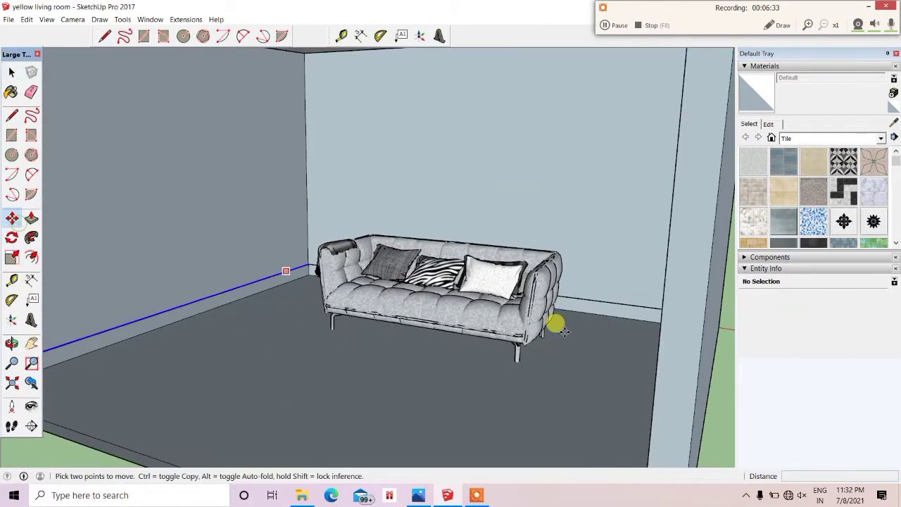
{"action": "scroll", "coordinate": [553, 317], "scroll_direction": "up", "scroll_amount": 5}
{"action": "left_click", "coordinate": [421, 421]}
{"action": "scroll", "coordinate": [467, 357], "scroll_direction": "down", "scroll_amount": 2}
{"action": "scroll", "coordinate": [453, 368], "scroll_direction": "down", "scroll_amount": 1}
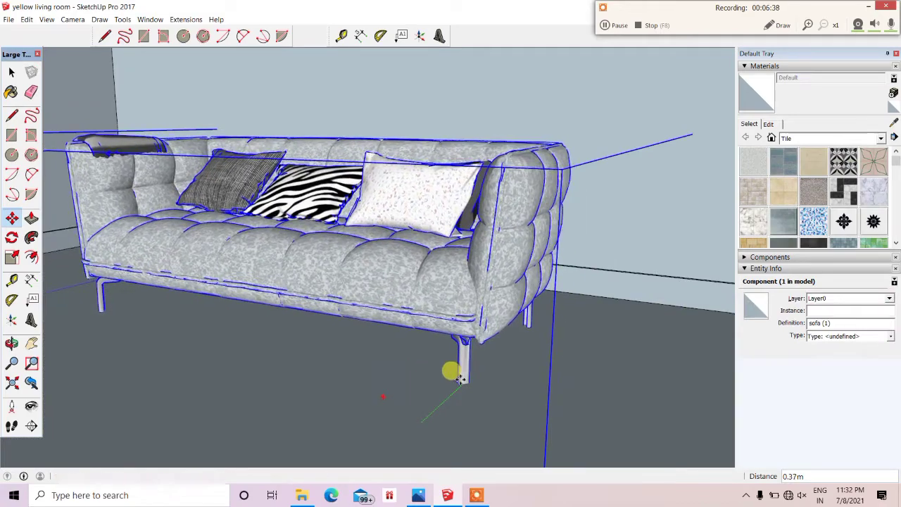
{"action": "scroll", "coordinate": [467, 312], "scroll_direction": "down", "scroll_amount": 3}
{"action": "scroll", "coordinate": [433, 274], "scroll_direction": "down", "scroll_amount": 3}
{"action": "left_click", "coordinate": [11, 72]}
{"action": "scroll", "coordinate": [94, 141], "scroll_direction": "down", "scroll_amount": 2}
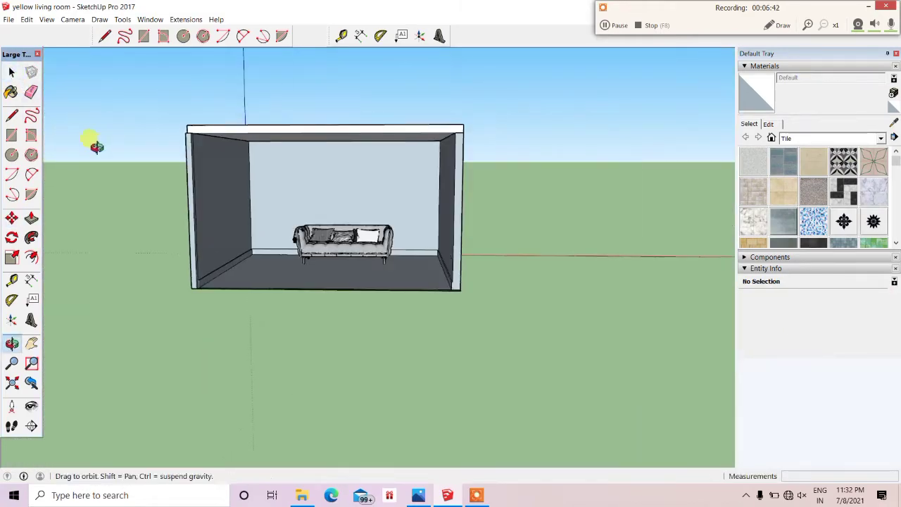
{"action": "middle_click_drag", "start_coordinate": [94, 141], "coordinate": [421, 177]}
{"action": "scroll", "coordinate": [420, 177], "scroll_direction": "up", "scroll_amount": 3}
{"action": "scroll", "coordinate": [466, 243], "scroll_direction": "up", "scroll_amount": 2}
{"action": "scroll", "coordinate": [467, 243], "scroll_direction": "up", "scroll_amount": 3}
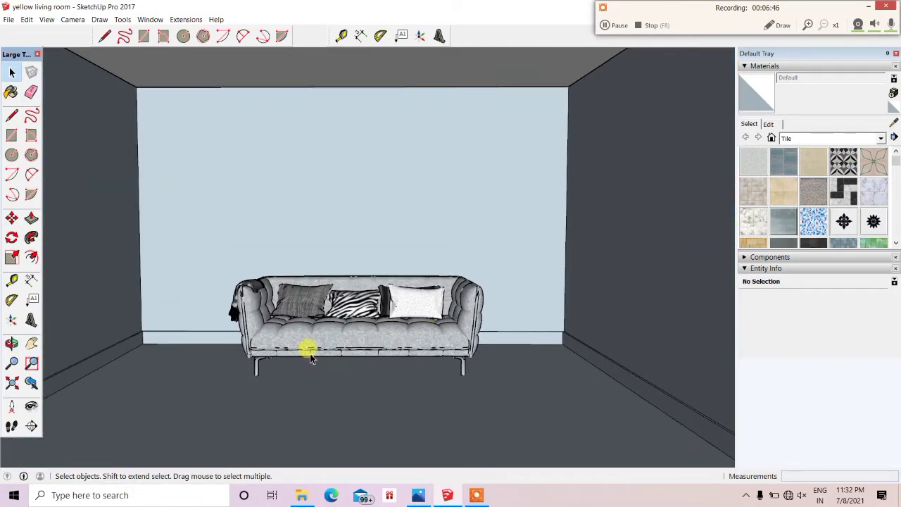
{"action": "left_click", "coordinate": [307, 348]}
{"action": "middle_click_drag", "start_coordinate": [308, 348], "coordinate": [286, 362]}
Settle the sofa about 0.15 m back, centred in front of the back wall, and deselect it.
{"action": "left_click", "coordinate": [11, 259]}
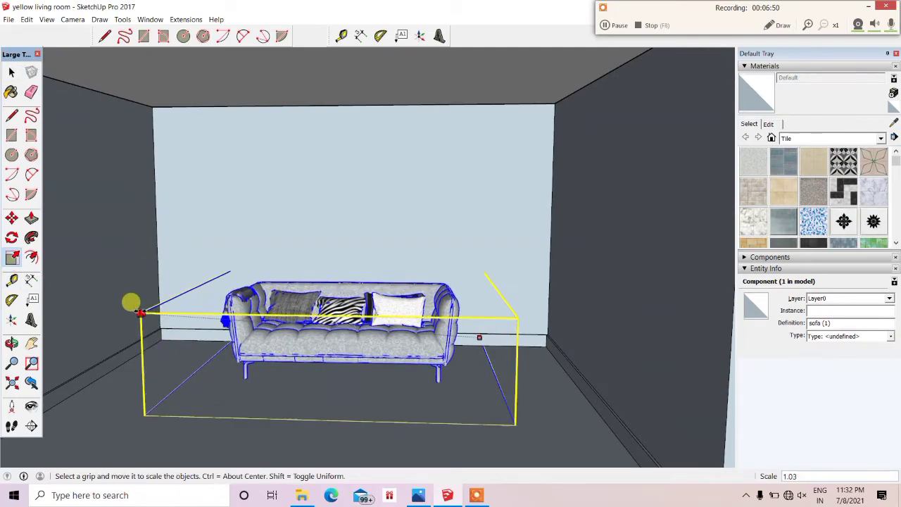
{"action": "scroll", "coordinate": [292, 255], "scroll_direction": "down", "scroll_amount": 5}
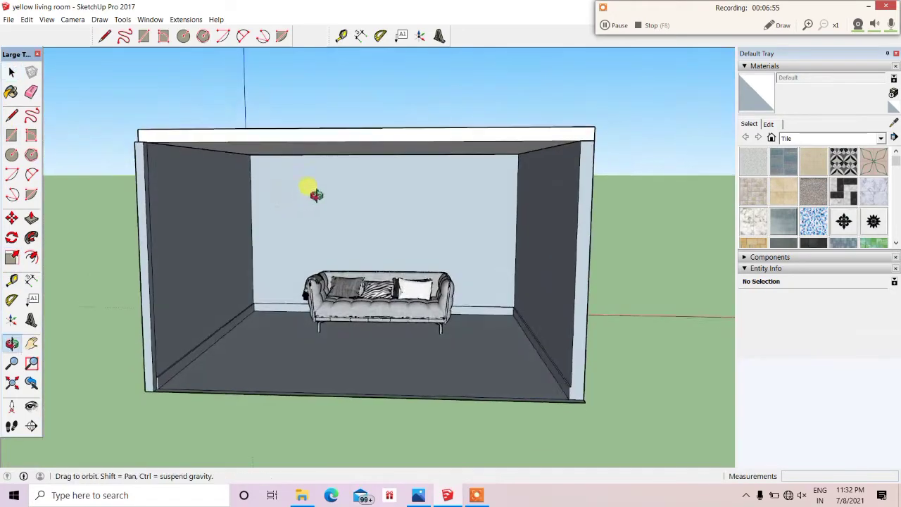
{"action": "scroll", "coordinate": [312, 191], "scroll_direction": "up", "scroll_amount": 5}
{"action": "mouse_move", "coordinate": [452, 235]}
{"action": "middle_mouse_down"}
{"action": "mouse_move", "coordinate": [519, 185]}
{"action": "mouse_move", "coordinate": [415, 290]}
{"action": "mouse_move", "coordinate": [211, 274]}
{"action": "middle_mouse_up"}
{"action": "scroll", "coordinate": [271, 416], "scroll_direction": "up", "scroll_amount": 3}
{"action": "scroll", "coordinate": [322, 336], "scroll_direction": "down", "scroll_amount": 3}
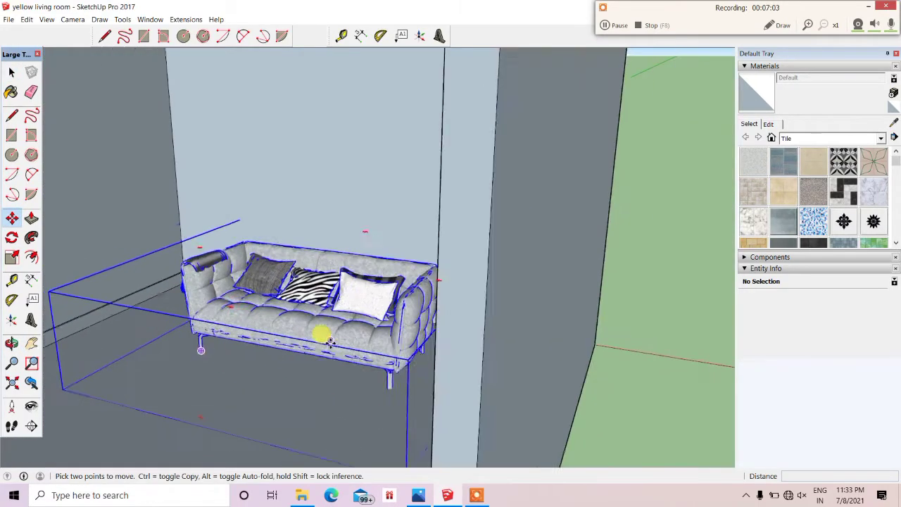
{"action": "scroll", "coordinate": [267, 342], "scroll_direction": "down", "scroll_amount": 1}
{"action": "left_click", "coordinate": [281, 345]}
{"action": "mouse_move", "coordinate": [281, 345]}
{"action": "middle_mouse_down"}
{"action": "mouse_move", "coordinate": [434, 243]}
{"action": "mouse_move", "coordinate": [413, 288]}
{"action": "middle_mouse_up"}
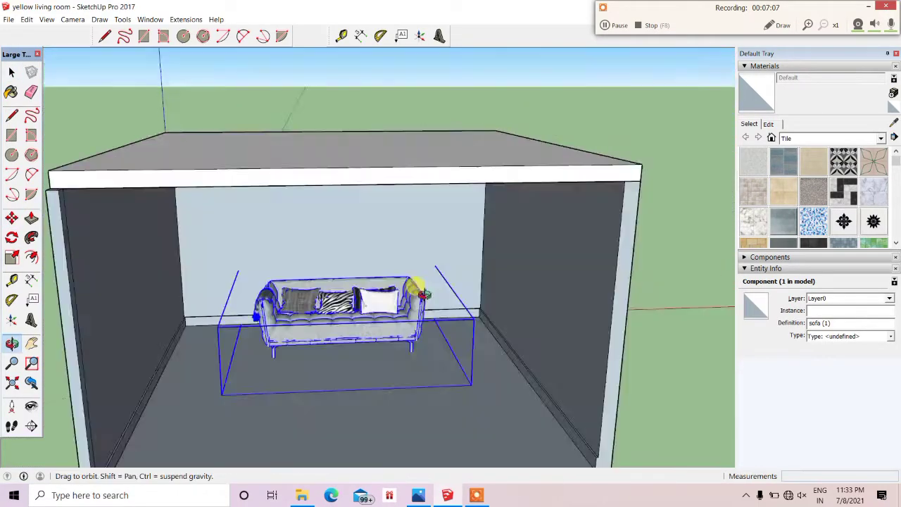
{"action": "scroll", "coordinate": [453, 236], "scroll_direction": "down", "scroll_amount": 3}
{"action": "key", "text": "ctrl+t"}
{"action": "scroll", "coordinate": [383, 218], "scroll_direction": "up", "scroll_amount": 4}
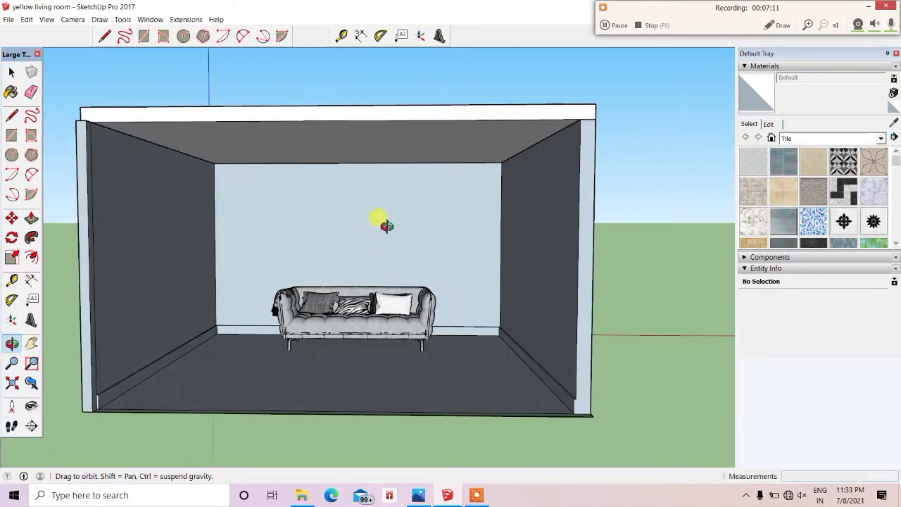
{"action": "scroll", "coordinate": [379, 277], "scroll_direction": "up", "scroll_amount": 2}
Import the 52067+Carpet+Asticella+240x170cm model and drop it on the floor before the sofa.
{"action": "left_click", "coordinate": [9, 19]}
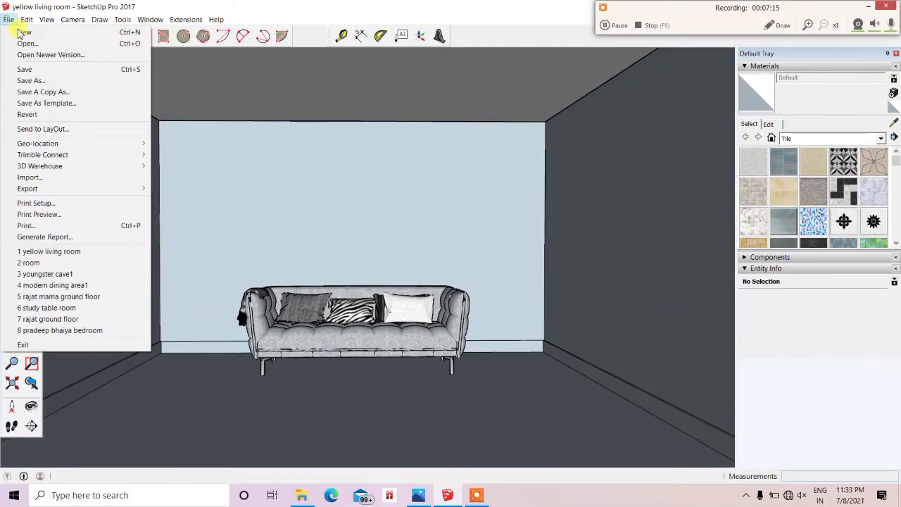
{"action": "left_click", "coordinate": [35, 166]}
{"action": "left_click", "coordinate": [161, 263]}
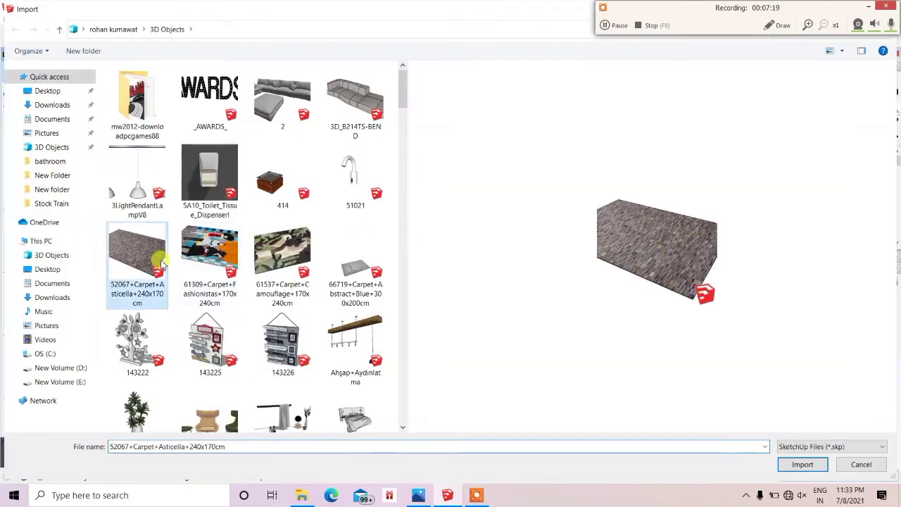
{"action": "left_click", "coordinate": [819, 465]}
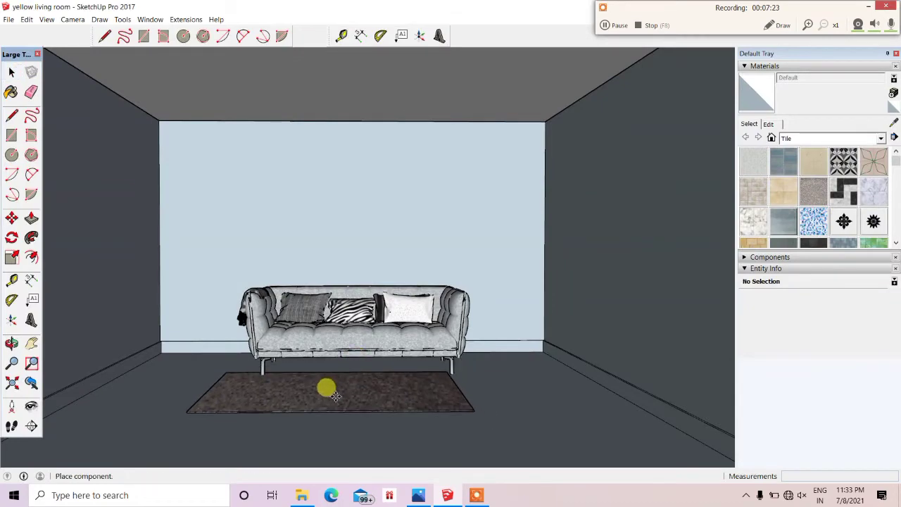
{"action": "left_click", "coordinate": [335, 391]}
{"action": "middle_click_drag", "start_coordinate": [335, 391], "coordinate": [408, 358]}
Grab the carpet's corner and stretch it toward the lower right.
{"action": "left_click", "coordinate": [11, 217]}
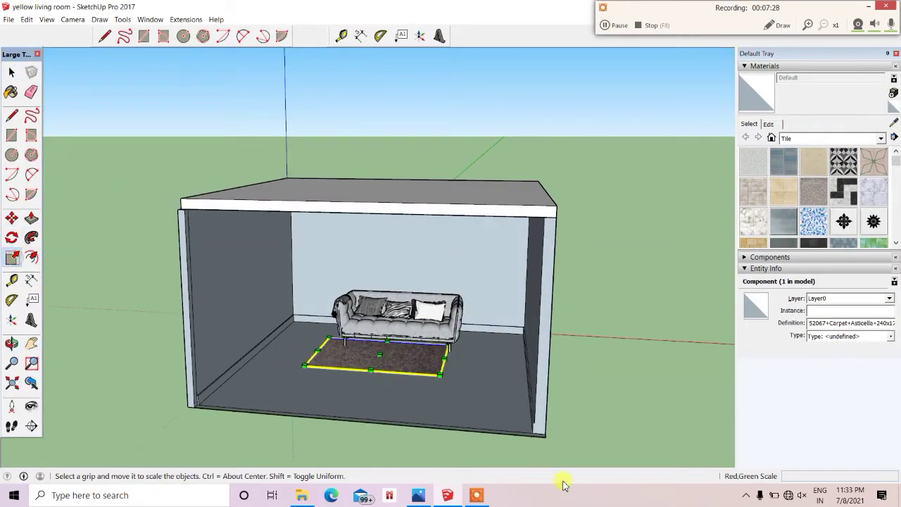
{"action": "scroll", "coordinate": [362, 318], "scroll_direction": "up", "scroll_amount": 5}
{"action": "middle_click_drag", "start_coordinate": [361, 318], "coordinate": [446, 322]}
{"action": "scroll", "coordinate": [332, 302], "scroll_direction": "up", "scroll_amount": 3}
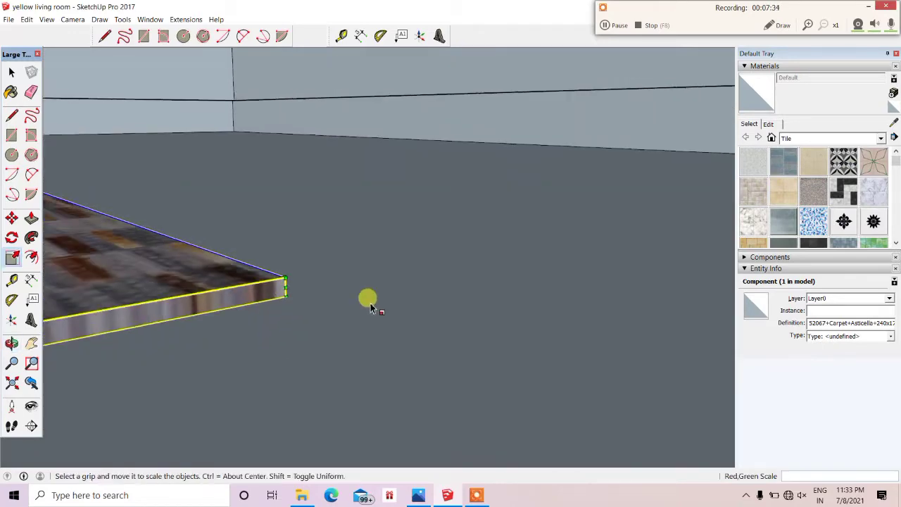
{"action": "middle_click_drag", "start_coordinate": [272, 289], "coordinate": [331, 300]}
{"action": "left_click", "coordinate": [330, 300]}
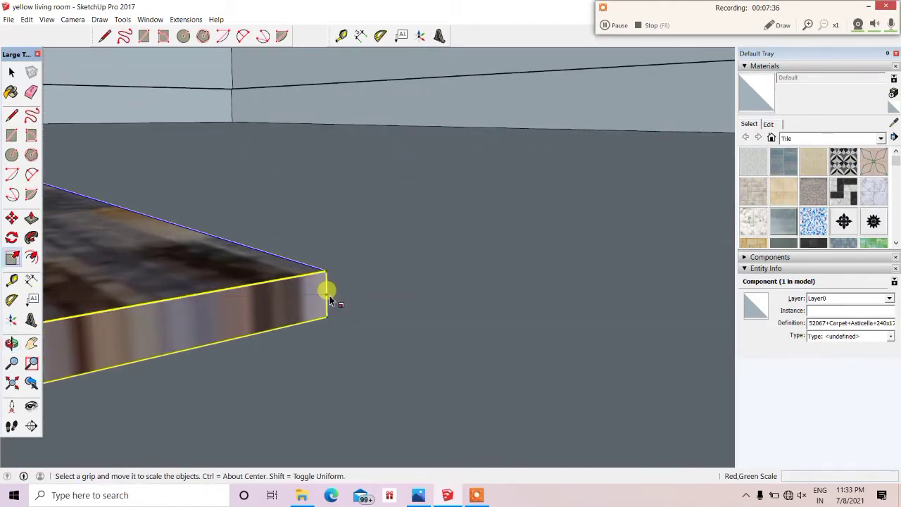
{"action": "left_click_drag", "start_coordinate": [330, 300], "coordinate": [415, 322]}
Enlarge the carpet further so it covers more of the floor.
{"action": "scroll", "coordinate": [423, 313], "scroll_direction": "down", "scroll_amount": 2}
{"action": "scroll", "coordinate": [477, 298], "scroll_direction": "down", "scroll_amount": 3}
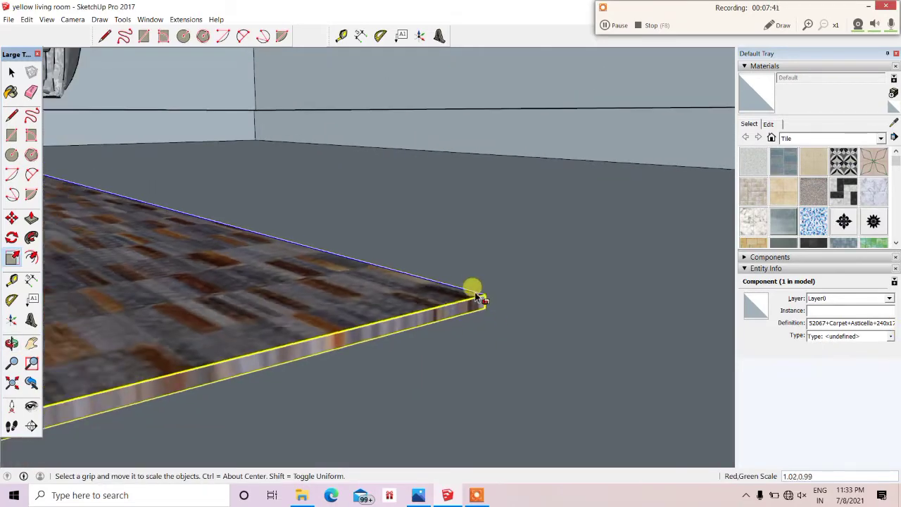
{"action": "scroll", "coordinate": [474, 298], "scroll_direction": "down", "scroll_amount": 3}
{"action": "scroll", "coordinate": [343, 341], "scroll_direction": "down", "scroll_amount": 3}
{"action": "left_click_drag", "start_coordinate": [343, 341], "coordinate": [580, 392]}
{"action": "scroll", "coordinate": [459, 349], "scroll_direction": "down", "scroll_amount": 5}
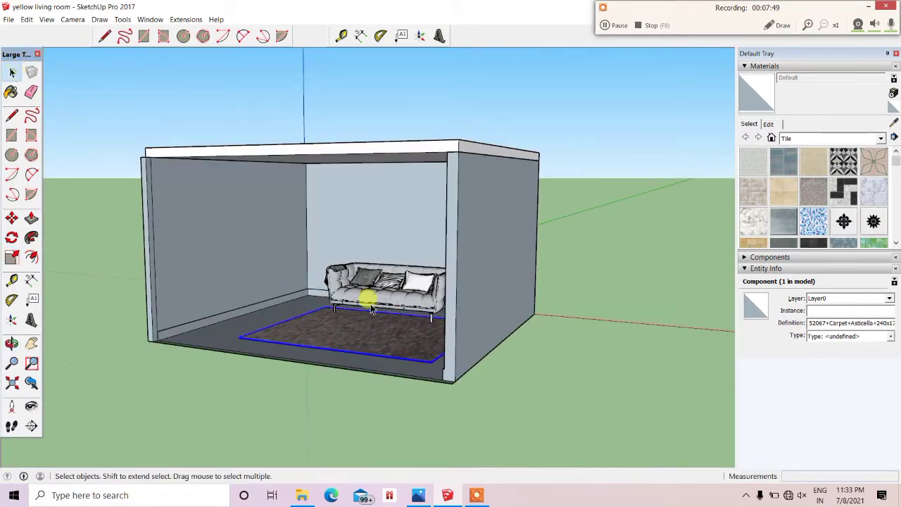
Orbit to a front view of the room and reselect the carpet.
{"action": "mouse_move", "coordinate": [371, 309]}
{"action": "middle_mouse_down"}
{"action": "mouse_move", "coordinate": [503, 432]}
{"action": "mouse_move", "coordinate": [527, 268]}
{"action": "middle_mouse_up"}
{"action": "left_click", "coordinate": [502, 433]}
{"action": "scroll", "coordinate": [527, 267], "scroll_direction": "up", "scroll_amount": 5}
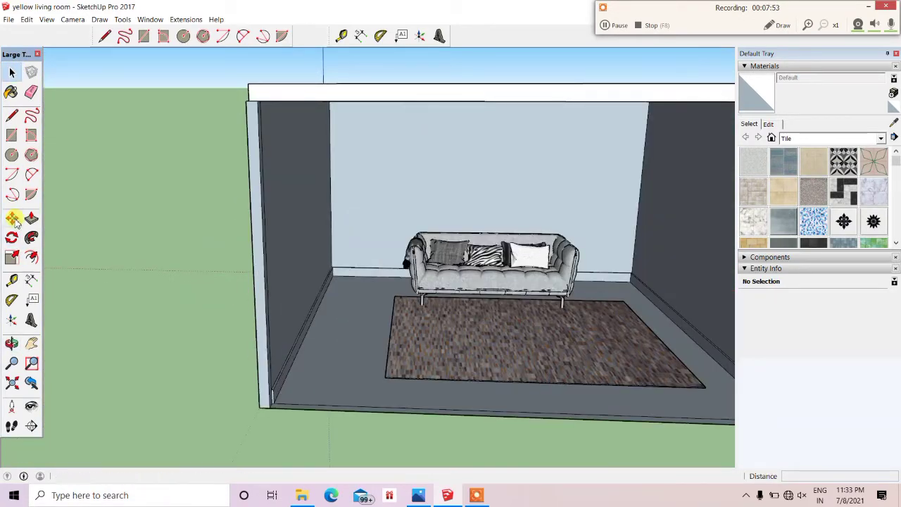
{"action": "left_click", "coordinate": [529, 373]}
{"action": "middle_click_drag", "start_coordinate": [493, 332], "coordinate": [455, 372]}
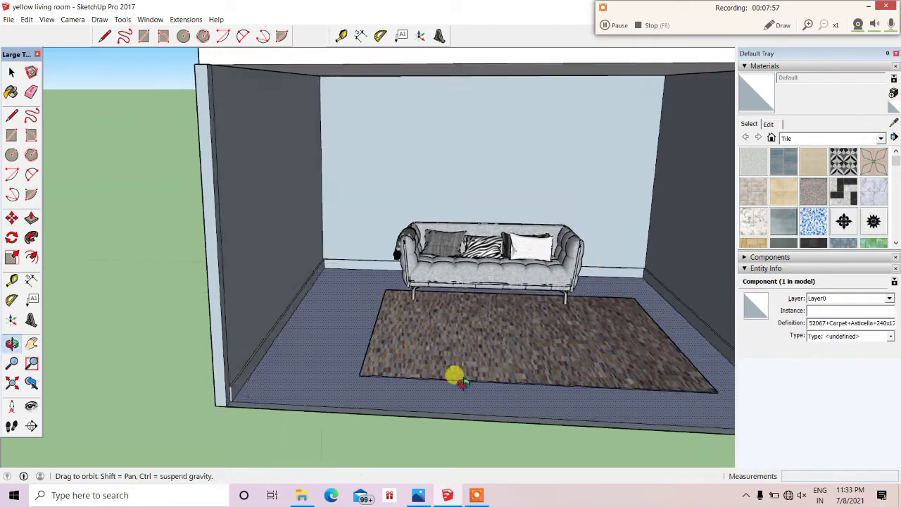
{"action": "scroll", "coordinate": [139, 380], "scroll_direction": "up", "scroll_amount": 5}
{"action": "scroll", "coordinate": [328, 314], "scroll_direction": "up", "scroll_amount": 3}
{"action": "scroll", "coordinate": [325, 341], "scroll_direction": "down", "scroll_amount": 3}
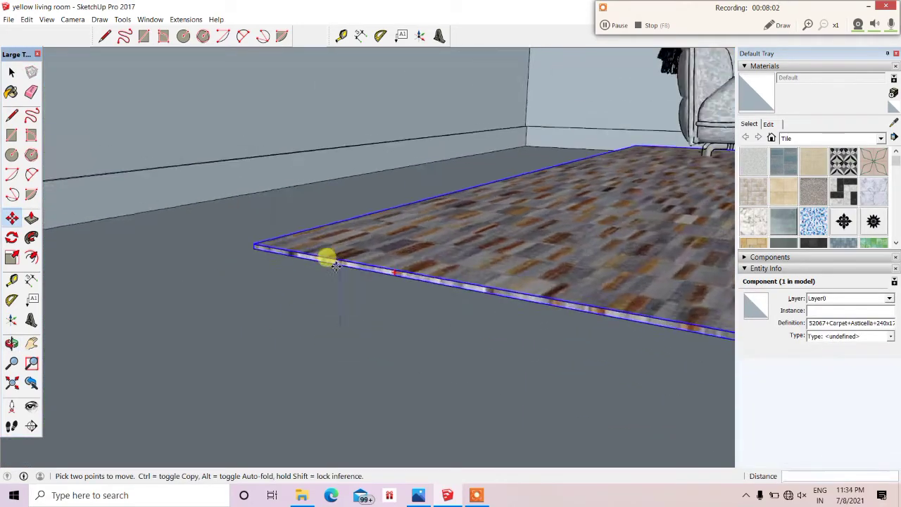
{"action": "scroll", "coordinate": [326, 256], "scroll_direction": "down", "scroll_amount": 3}
Pick up the carpet and orbit to a close angled view of it.
{"action": "left_click", "coordinate": [331, 250]}
{"action": "middle_click_drag", "start_coordinate": [343, 274], "coordinate": [423, 298]}
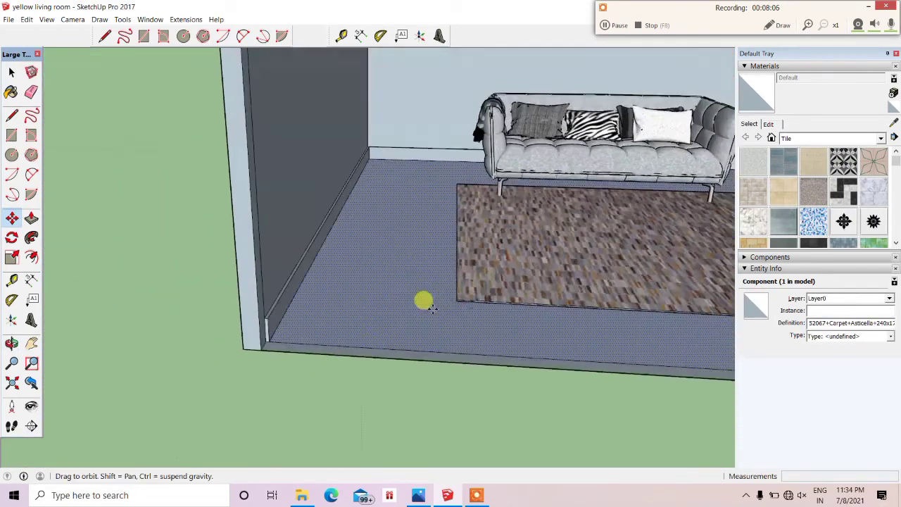
{"action": "scroll", "coordinate": [483, 251], "scroll_direction": "down", "scroll_amount": 2}
{"action": "scroll", "coordinate": [278, 240], "scroll_direction": "down", "scroll_amount": 3}
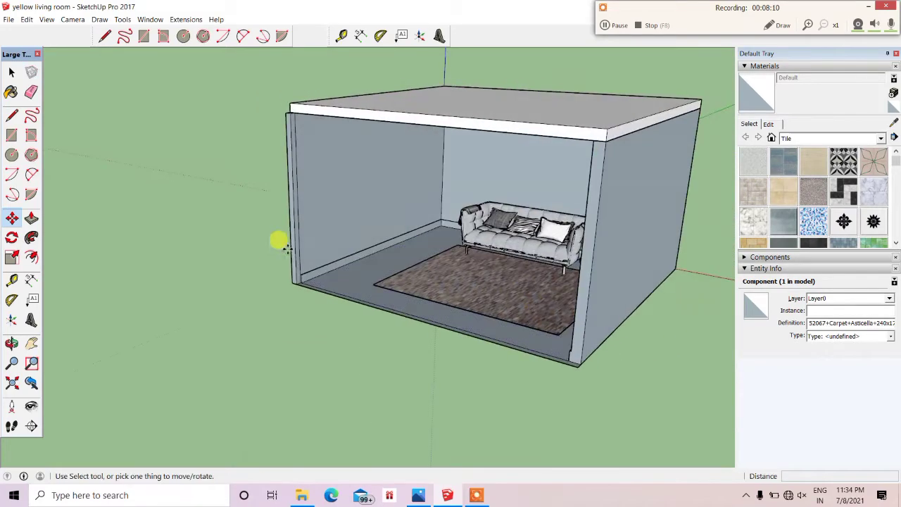
{"action": "scroll", "coordinate": [332, 316], "scroll_direction": "up", "scroll_amount": 3}
{"action": "scroll", "coordinate": [228, 364], "scroll_direction": "down", "scroll_amount": 1}
{"action": "middle_click_drag", "start_coordinate": [227, 364], "coordinate": [574, 309]}
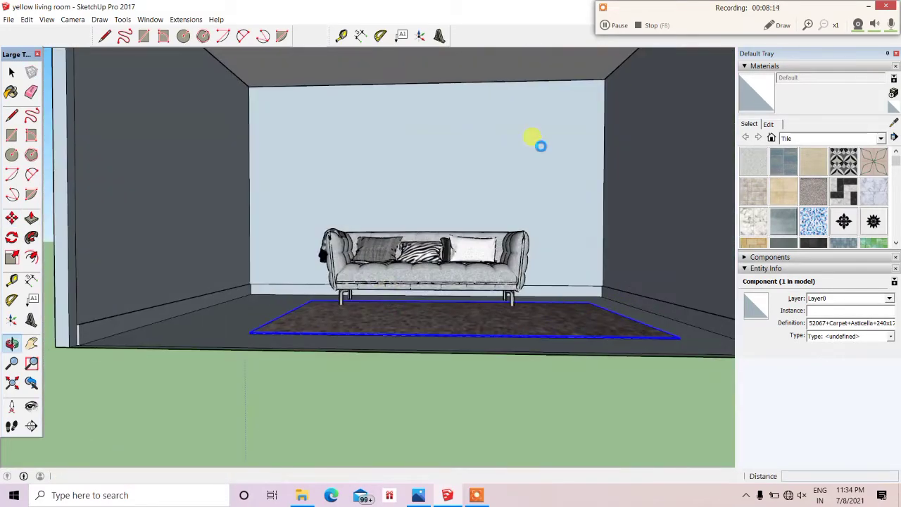
{"action": "mouse_move", "coordinate": [540, 146]}
{"action": "middle_mouse_down"}
{"action": "mouse_move", "coordinate": [589, 76]}
{"action": "mouse_move", "coordinate": [416, 272]}
{"action": "middle_mouse_up"}
{"action": "scroll", "coordinate": [502, 388], "scroll_direction": "up", "scroll_amount": 3}
{"action": "scroll", "coordinate": [539, 387], "scroll_direction": "up", "scroll_amount": 1}
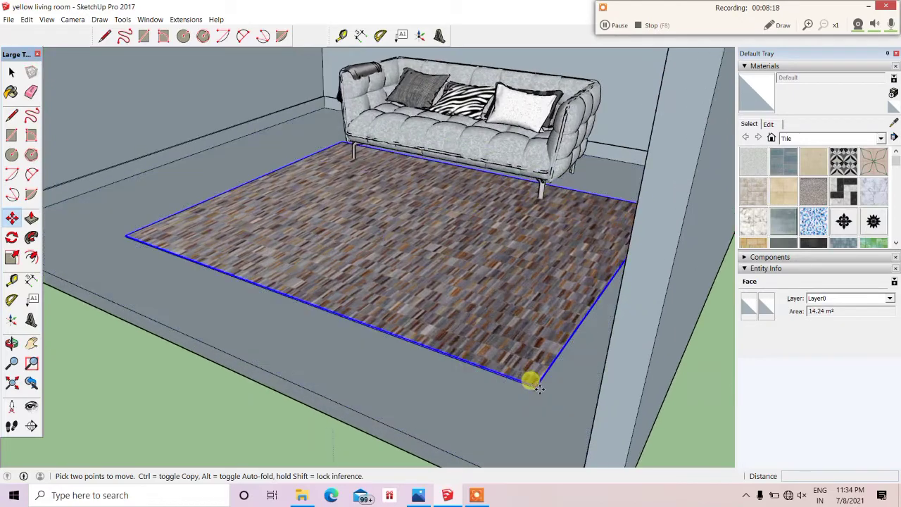
Move the carpet by its front corner into place under the sofa.
{"action": "left_click", "coordinate": [535, 384]}
{"action": "key", "text": "Escape"}
{"action": "scroll", "coordinate": [488, 325], "scroll_direction": "down", "scroll_amount": 1}
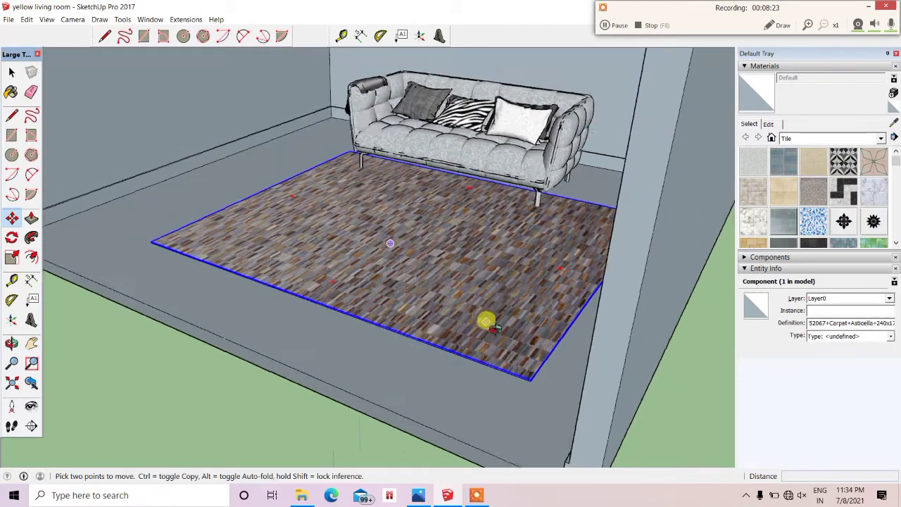
{"action": "middle_click_drag", "start_coordinate": [486, 322], "coordinate": [512, 271]}
{"action": "scroll", "coordinate": [236, 323], "scroll_direction": "up", "scroll_amount": 2}
{"action": "scroll", "coordinate": [302, 419], "scroll_direction": "up", "scroll_amount": 2}
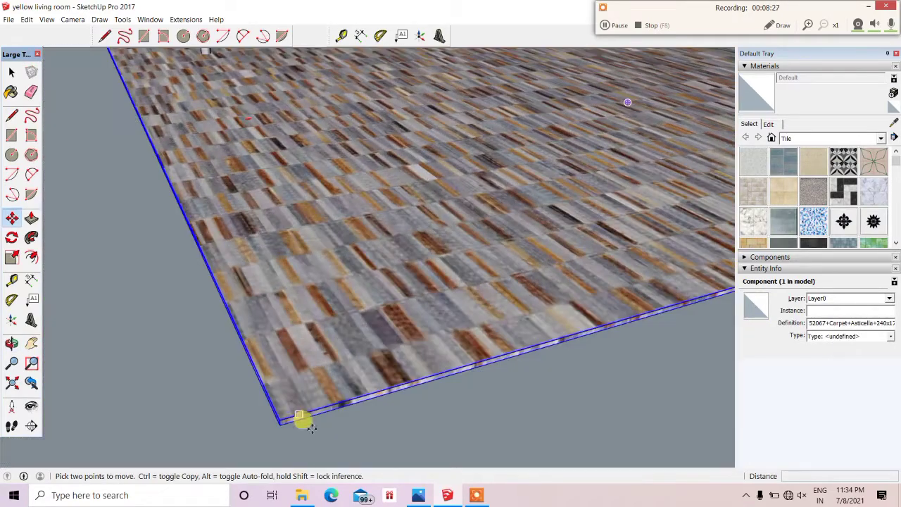
{"action": "left_click", "coordinate": [272, 418]}
{"action": "scroll", "coordinate": [253, 349], "scroll_direction": "down", "scroll_amount": 3}
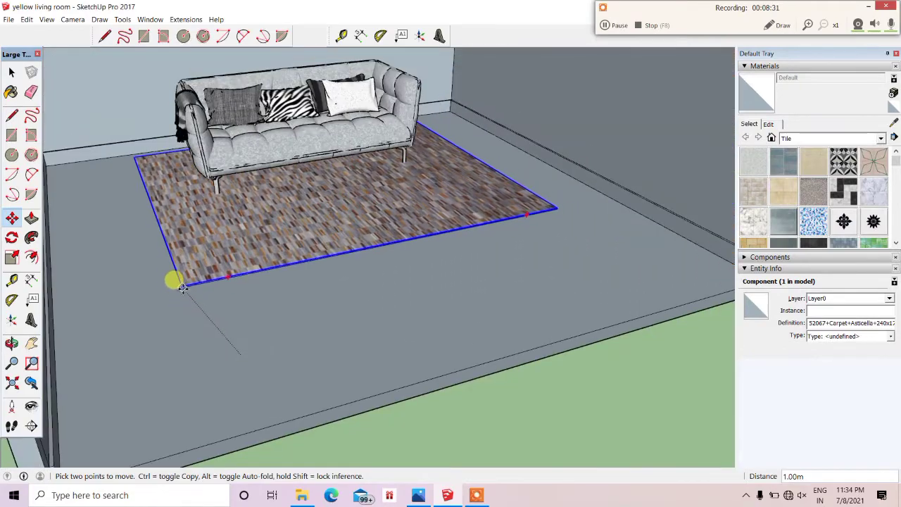
{"action": "key", "text": "Escape"}
Turn the view to face the sofa wall straight on.
{"action": "scroll", "coordinate": [244, 311], "scroll_direction": "down", "scroll_amount": 3}
{"action": "scroll", "coordinate": [223, 298], "scroll_direction": "down", "scroll_amount": 3}
{"action": "scroll", "coordinate": [223, 298], "scroll_direction": "down", "scroll_amount": 2}
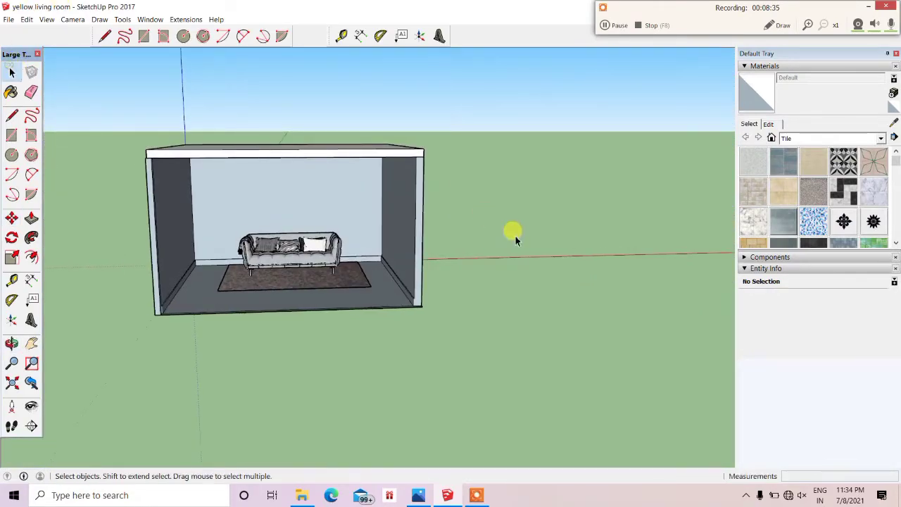
{"action": "scroll", "coordinate": [207, 165], "scroll_direction": "up", "scroll_amount": 5}
{"action": "scroll", "coordinate": [282, 247], "scroll_direction": "up", "scroll_amount": 3}
{"action": "middle_click_drag", "start_coordinate": [281, 247], "coordinate": [291, 257]}
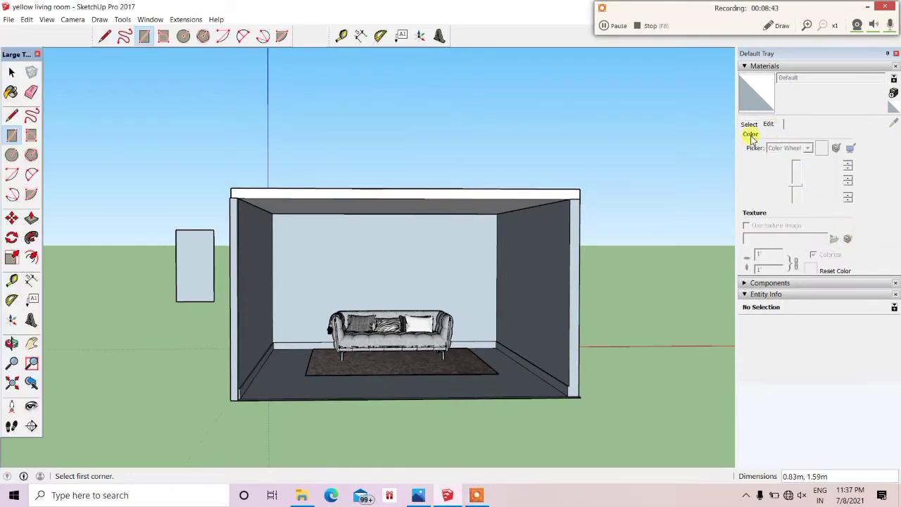
Load yellow.jpg from the Pictures folder as the back wall material's texture.
{"action": "left_click", "coordinate": [750, 134]}
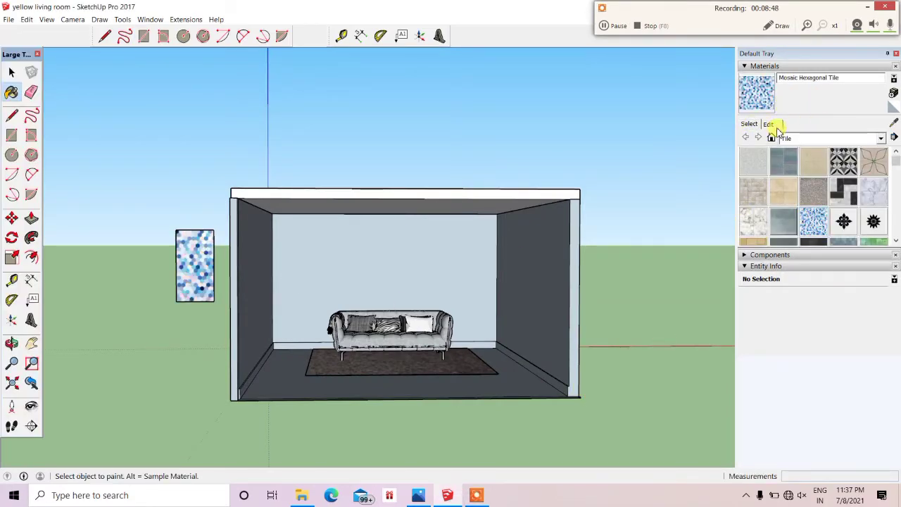
{"action": "left_click", "coordinate": [775, 126]}
{"action": "left_click", "coordinate": [838, 241]}
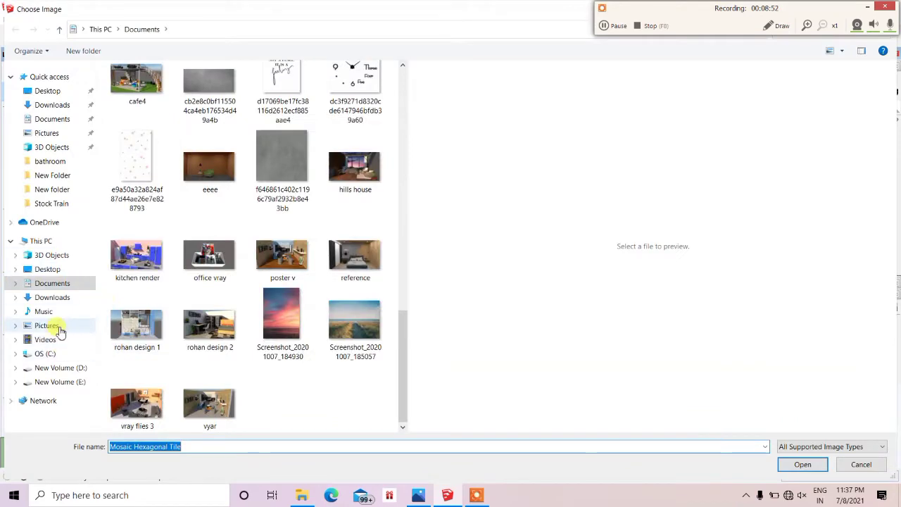
{"action": "left_click", "coordinate": [46, 326]}
{"action": "left_click", "coordinate": [163, 303]}
{"action": "left_click", "coordinate": [803, 464]}
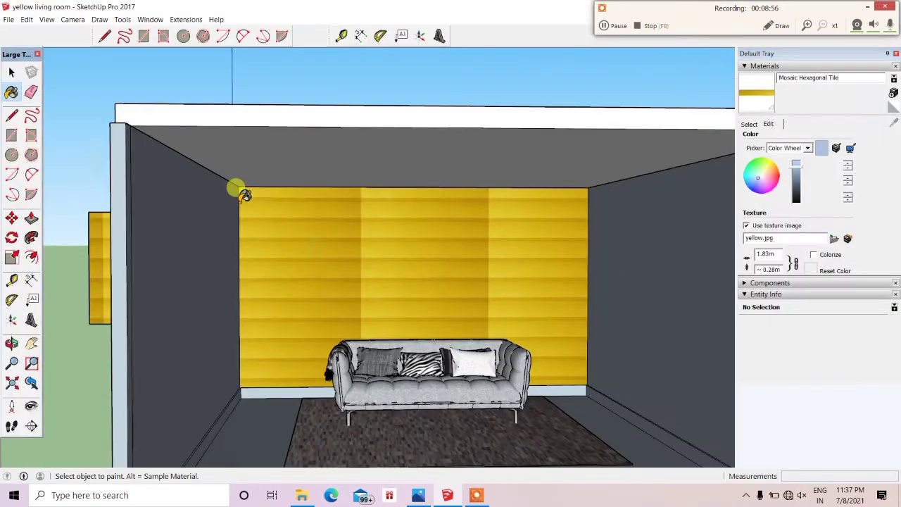
{"action": "scroll", "coordinate": [471, 316], "scroll_direction": "up", "scroll_amount": 2}
{"action": "scroll", "coordinate": [507, 302], "scroll_direction": "up", "scroll_amount": 3}
{"action": "scroll", "coordinate": [533, 322], "scroll_direction": "up", "scroll_amount": 2}
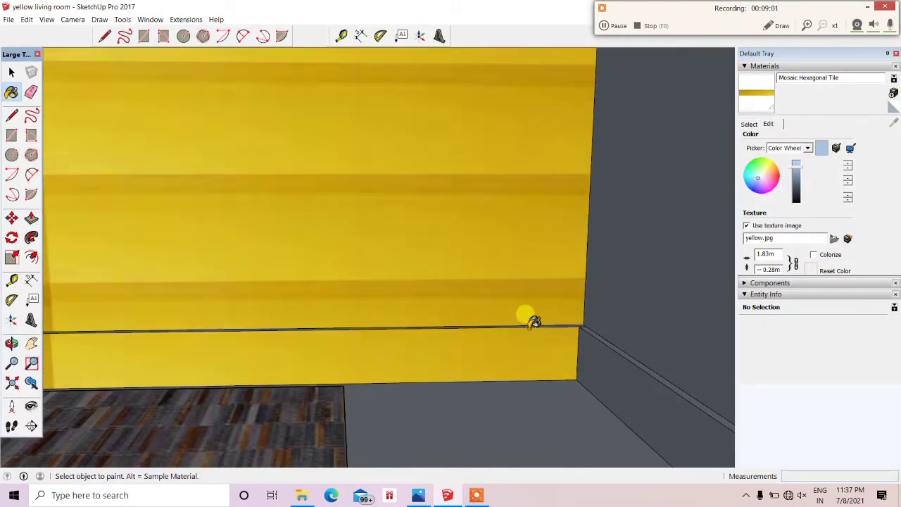
{"action": "scroll", "coordinate": [561, 323], "scroll_direction": "down", "scroll_amount": 2}
{"action": "scroll", "coordinate": [545, 308], "scroll_direction": "down", "scroll_amount": 2}
{"action": "scroll", "coordinate": [499, 336], "scroll_direction": "down", "scroll_amount": 2}
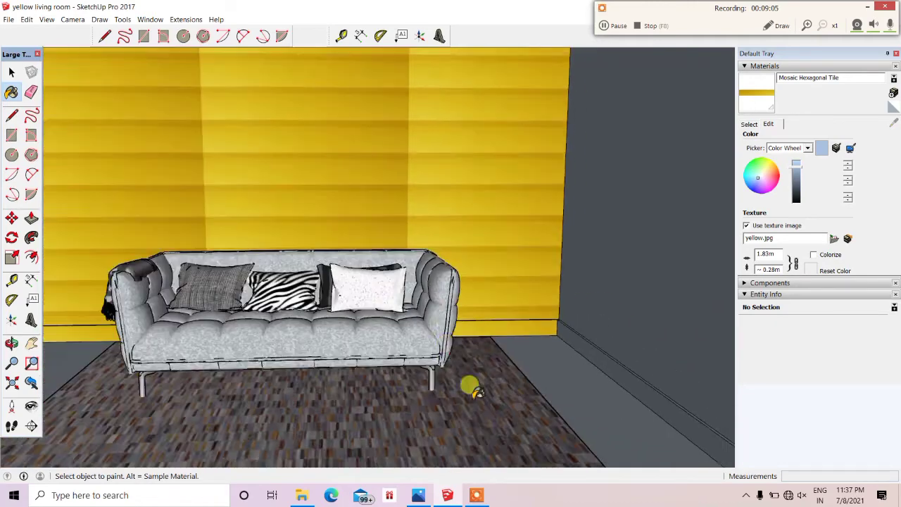
{"action": "scroll", "coordinate": [451, 345], "scroll_direction": "down", "scroll_amount": 2}
{"action": "scroll", "coordinate": [433, 302], "scroll_direction": "down", "scroll_amount": 2}
{"action": "scroll", "coordinate": [426, 338], "scroll_direction": "up", "scroll_amount": 5}
{"action": "scroll", "coordinate": [422, 342], "scroll_direction": "down", "scroll_amount": 1}
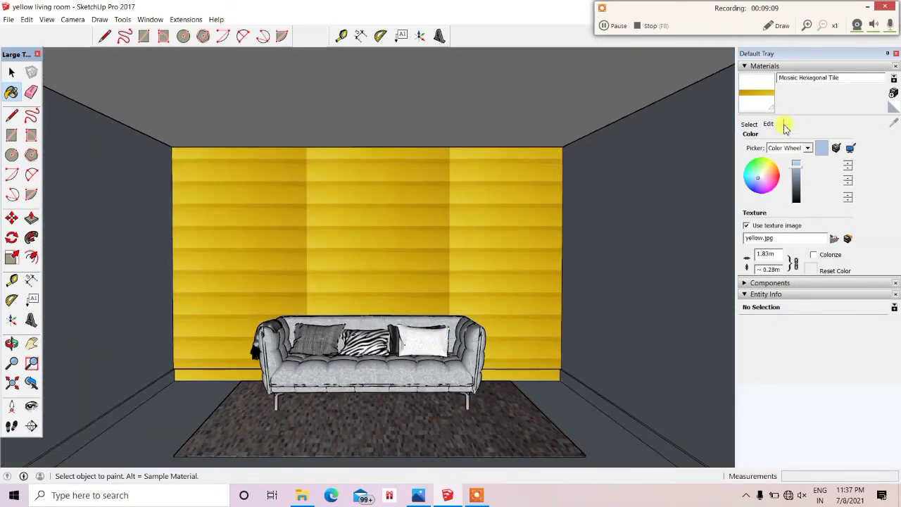
Set the yellow texture size to 44.96 m wide by 7 m high.
{"action": "type", "text": "1"}
{"action": "key", "text": "Return"}
{"action": "type", "text": "6"}
{"action": "key", "text": "Return"}
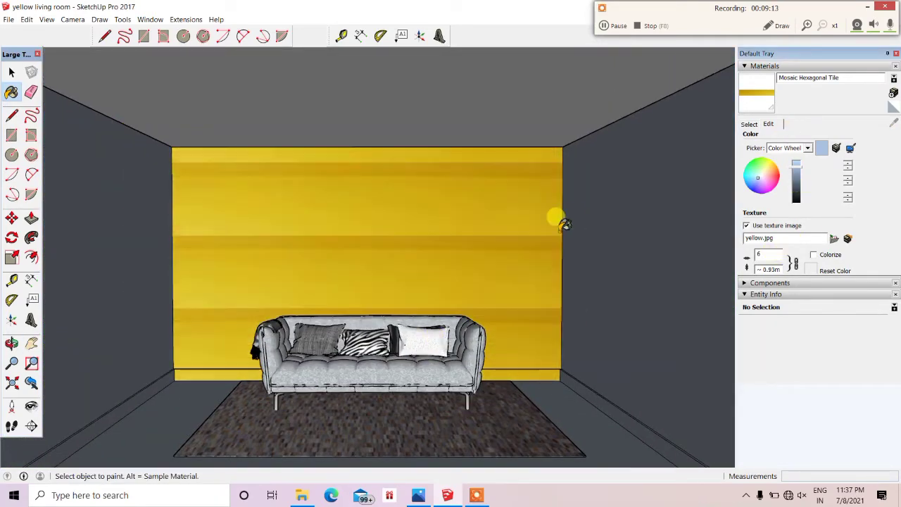
{"action": "type", "text": "7"}
{"action": "key", "text": "Return"}
{"action": "scroll", "coordinate": [305, 209], "scroll_direction": "down", "scroll_amount": 2}
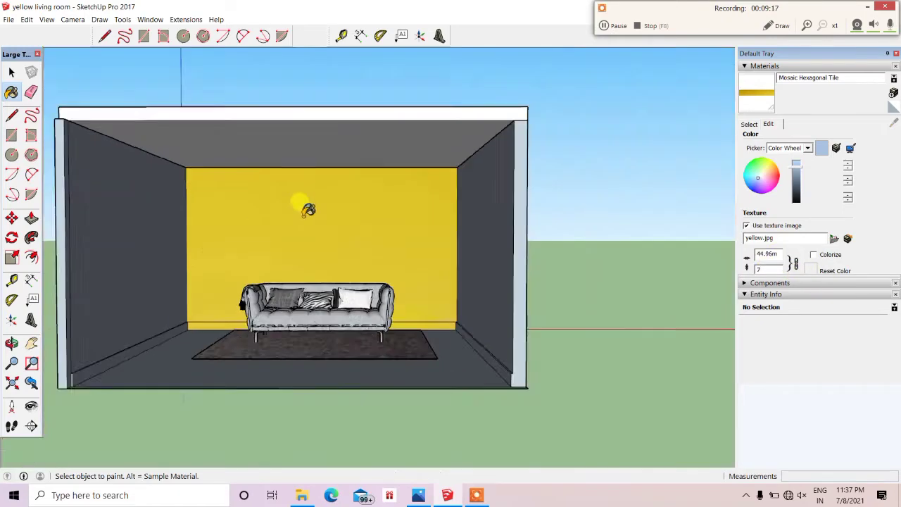
{"action": "scroll", "coordinate": [288, 239], "scroll_direction": "up", "scroll_amount": 2}
{"action": "left_click", "coordinate": [11, 72]}
{"action": "middle_click_drag", "start_coordinate": [334, 310], "coordinate": [334, 358]}
Open the carpet group for editing, then exit it.
{"action": "double_click", "coordinate": [334, 357]}
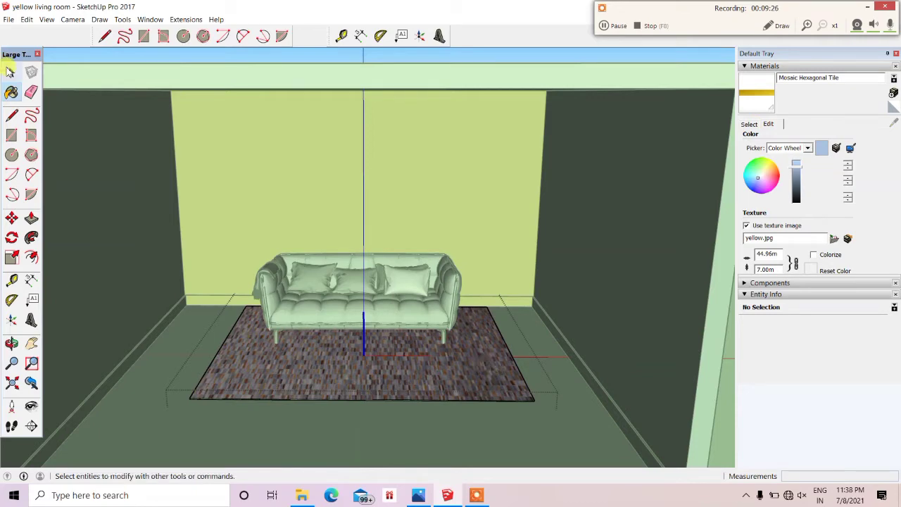
{"action": "scroll", "coordinate": [557, 256], "scroll_direction": "down", "scroll_amount": 3}
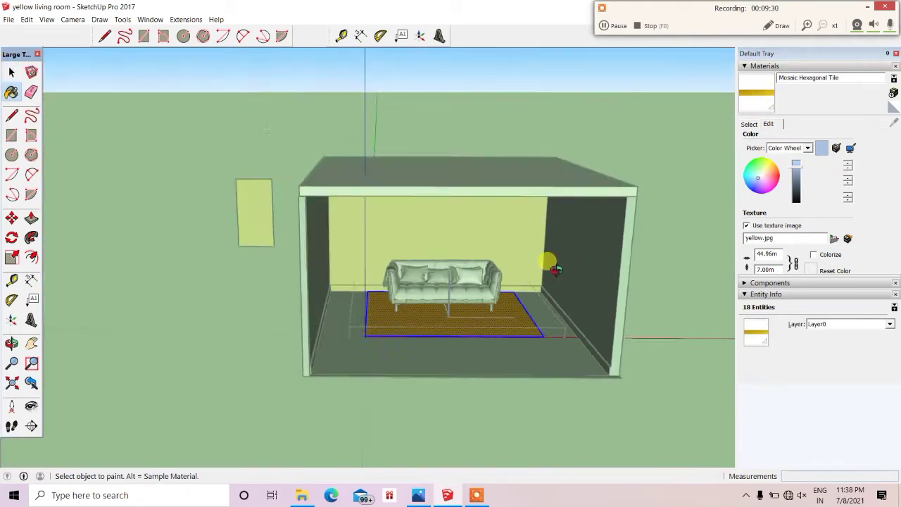
{"action": "left_click", "coordinate": [11, 71]}
{"action": "left_click", "coordinate": [458, 251]}
{"action": "scroll", "coordinate": [517, 285], "scroll_direction": "up", "scroll_amount": 3}
{"action": "scroll", "coordinate": [548, 227], "scroll_direction": "up", "scroll_amount": 2}
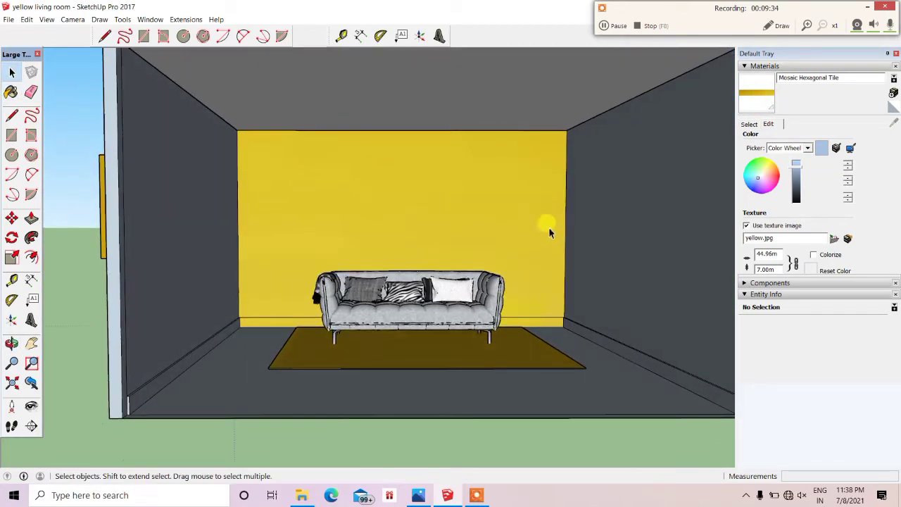
{"action": "scroll", "coordinate": [495, 213], "scroll_direction": "down", "scroll_amount": 2}
Paint the left wall with Color M00 from the Colors library.
{"action": "left_click", "coordinate": [749, 124]}
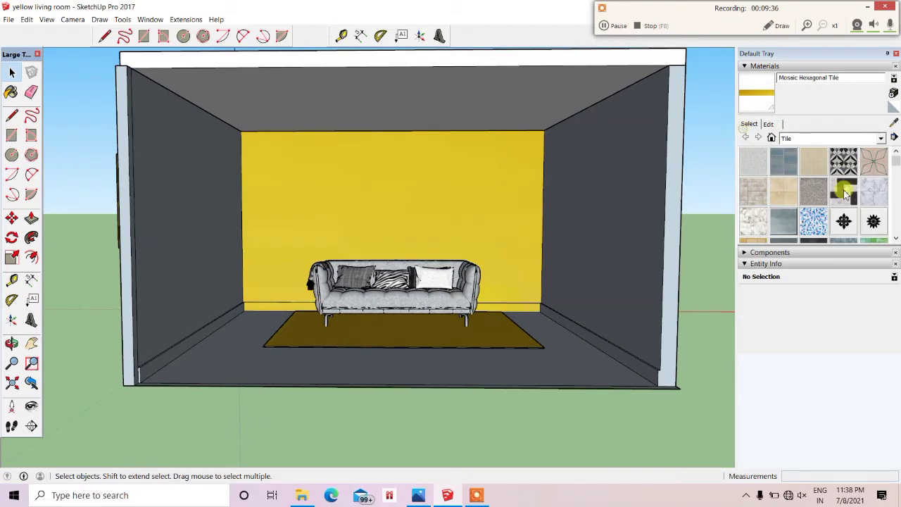
{"action": "left_click", "coordinate": [881, 138]}
{"action": "left_click", "coordinate": [796, 179]}
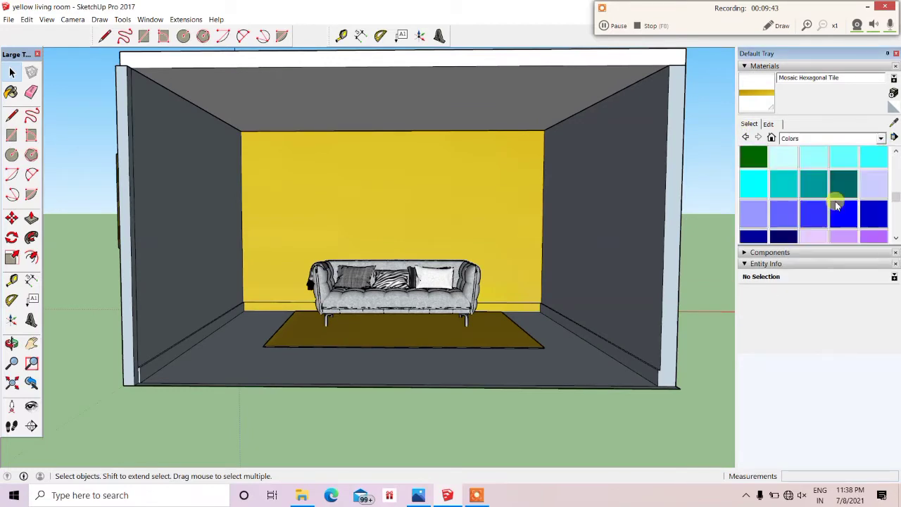
{"action": "scroll", "coordinate": [822, 199], "scroll_direction": "down", "scroll_amount": 3}
{"action": "scroll", "coordinate": [784, 176], "scroll_direction": "up", "scroll_amount": 2}
{"action": "left_click", "coordinate": [784, 169]}
{"action": "left_click", "coordinate": [148, 171]}
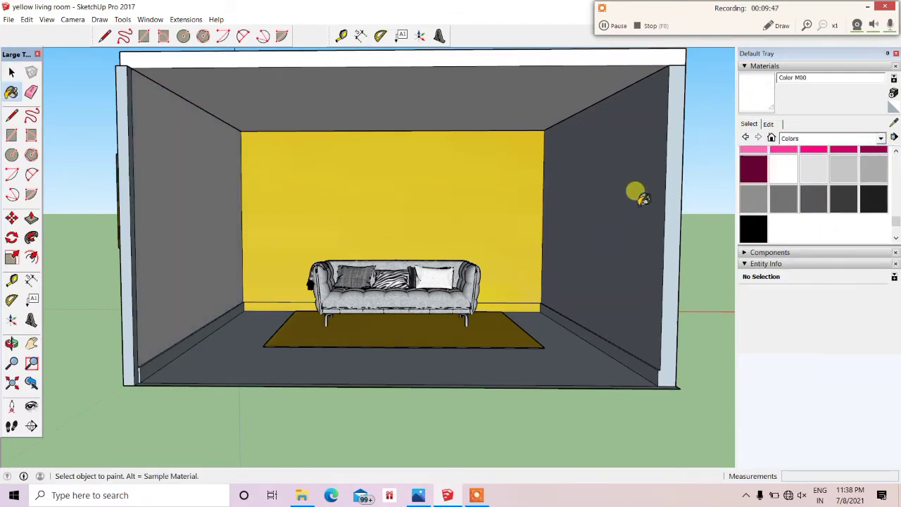
Orbit around the room to an outside corner view.
{"action": "scroll", "coordinate": [241, 288], "scroll_direction": "up", "scroll_amount": 3}
{"action": "scroll", "coordinate": [265, 257], "scroll_direction": "up", "scroll_amount": 2}
{"action": "scroll", "coordinate": [302, 225], "scroll_direction": "up", "scroll_amount": 2}
{"action": "scroll", "coordinate": [302, 225], "scroll_direction": "down", "scroll_amount": 8}
{"action": "mouse_move", "coordinate": [302, 226]}
{"action": "middle_mouse_down"}
{"action": "mouse_move", "coordinate": [342, 288]}
{"action": "mouse_move", "coordinate": [553, 236]}
{"action": "middle_mouse_up"}
{"action": "scroll", "coordinate": [563, 379], "scroll_direction": "up", "scroll_amount": 3}
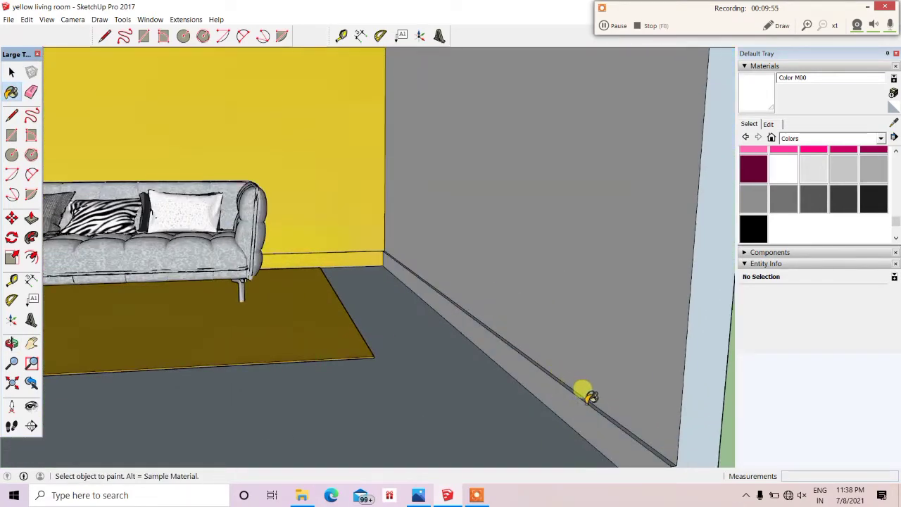
{"action": "scroll", "coordinate": [590, 396], "scroll_direction": "down", "scroll_amount": 2}
{"action": "scroll", "coordinate": [559, 254], "scroll_direction": "down", "scroll_amount": 2}
{"action": "scroll", "coordinate": [559, 254], "scroll_direction": "down", "scroll_amount": 5}
{"action": "middle_click_drag", "start_coordinate": [559, 253], "coordinate": [442, 287]}
{"action": "scroll", "coordinate": [433, 203], "scroll_direction": "up", "scroll_amount": 4}
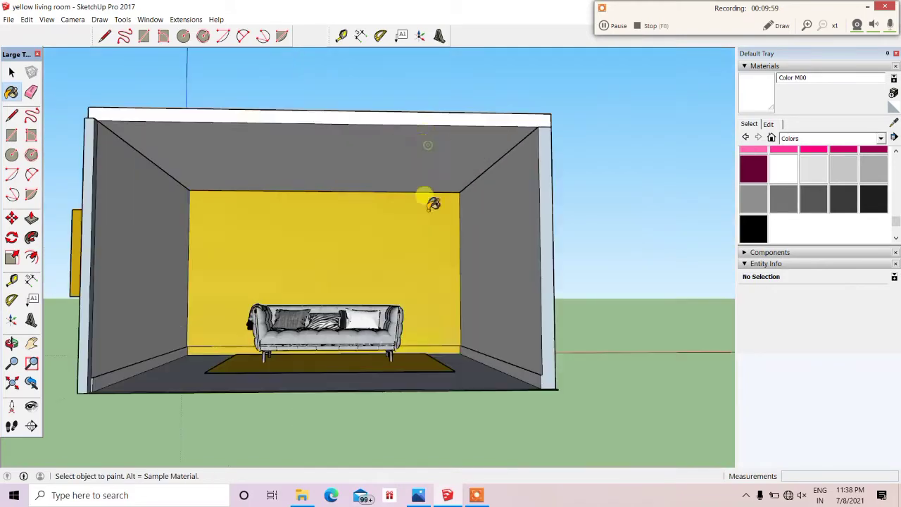
{"action": "scroll", "coordinate": [362, 261], "scroll_direction": "up", "scroll_amount": 3}
{"action": "scroll", "coordinate": [331, 251], "scroll_direction": "up", "scroll_amount": 1}
{"action": "scroll", "coordinate": [364, 228], "scroll_direction": "down", "scroll_amount": 3}
{"action": "scroll", "coordinate": [377, 205], "scroll_direction": "up", "scroll_amount": 2}
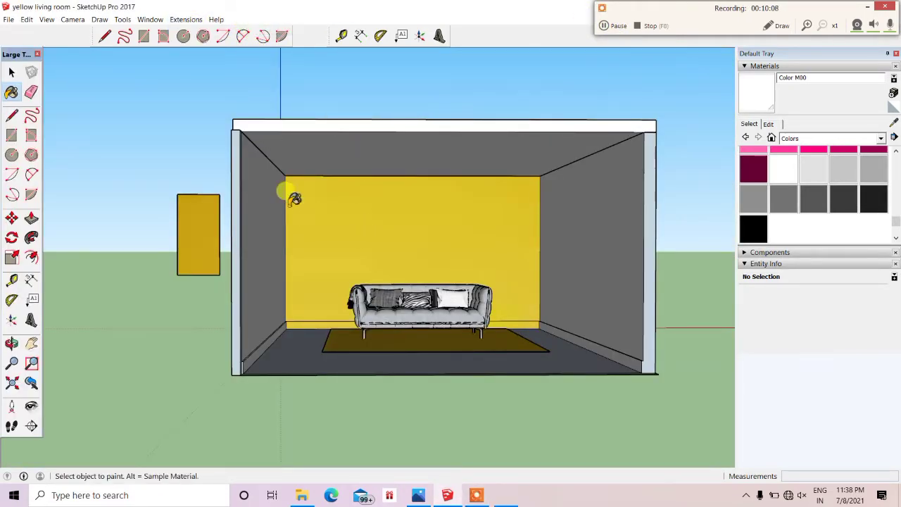
Add Flooring Parquet Parallel C01 120cm from V-Ray's Wood & Laminate library to the model.
{"action": "left_click", "coordinate": [360, 266]}
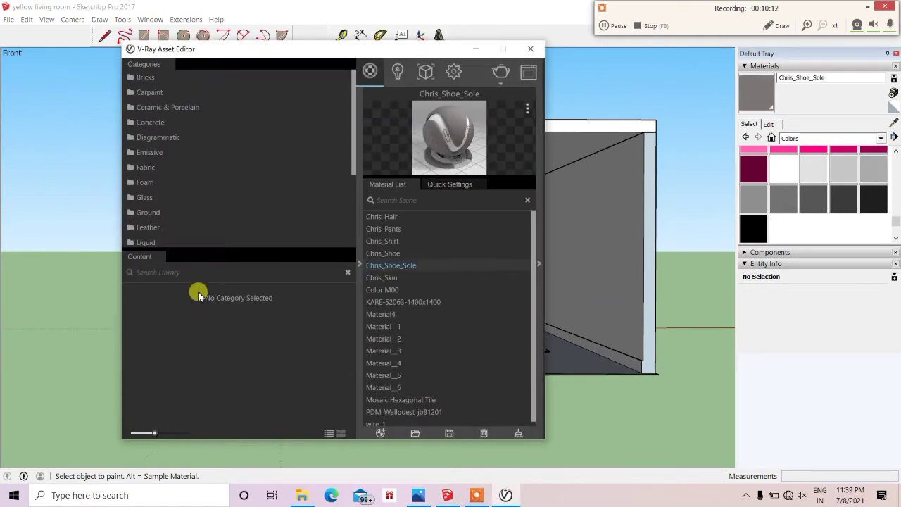
{"action": "left_click", "coordinate": [140, 239]}
{"action": "scroll", "coordinate": [169, 358], "scroll_direction": "down", "scroll_amount": 3}
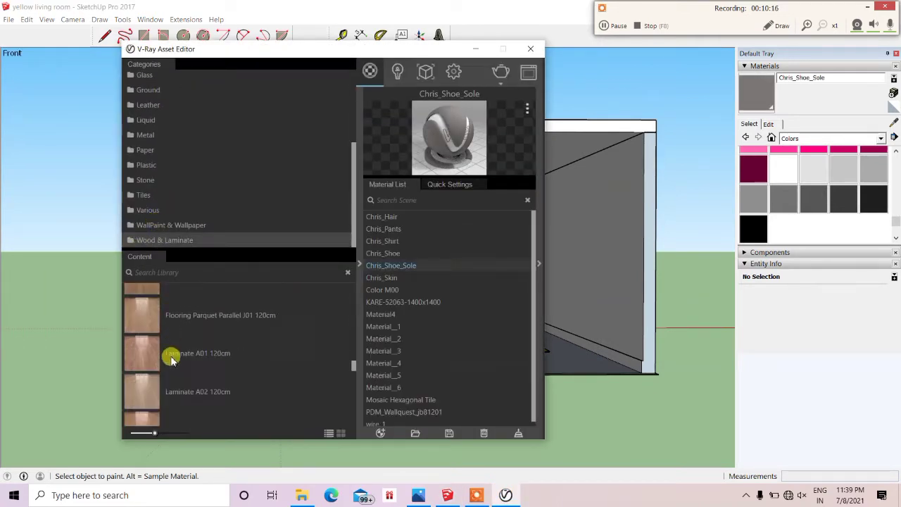
{"action": "scroll", "coordinate": [169, 358], "scroll_direction": "down", "scroll_amount": 3}
{"action": "scroll", "coordinate": [173, 360], "scroll_direction": "down", "scroll_amount": 3}
{"action": "scroll", "coordinate": [172, 361], "scroll_direction": "up", "scroll_amount": 5}
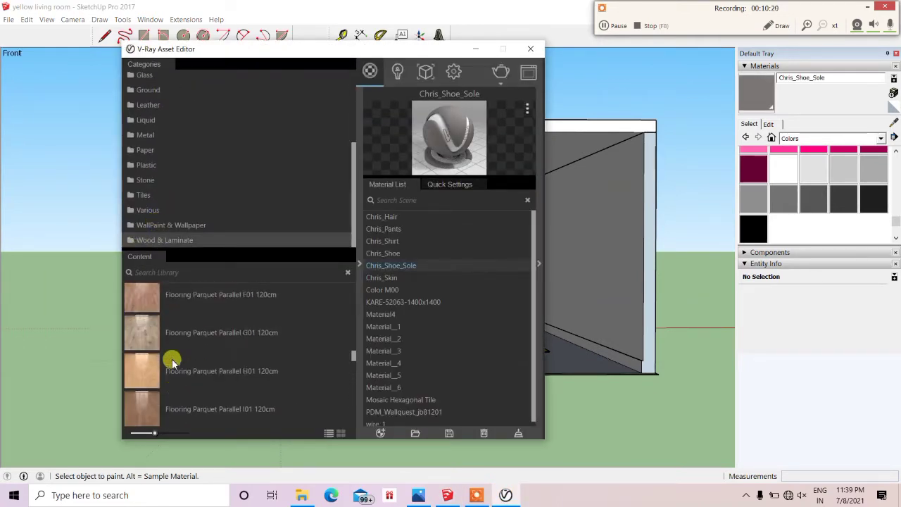
{"action": "scroll", "coordinate": [173, 361], "scroll_direction": "up", "scroll_amount": 2}
{"action": "scroll", "coordinate": [172, 361], "scroll_direction": "down", "scroll_amount": 2}
{"action": "scroll", "coordinate": [173, 361], "scroll_direction": "up", "scroll_amount": 4}
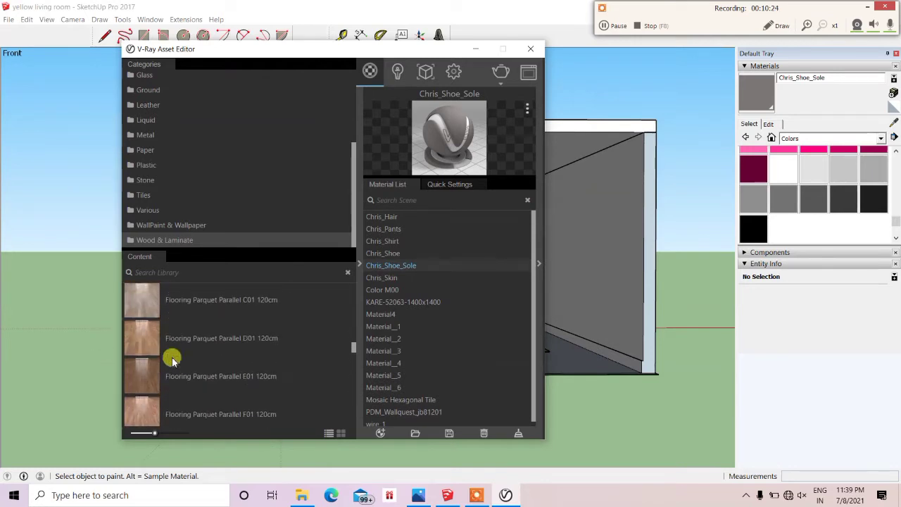
{"action": "left_click_drag", "start_coordinate": [150, 436], "coordinate": [211, 435]}
{"action": "scroll", "coordinate": [175, 409], "scroll_direction": "down", "scroll_amount": 2}
{"action": "scroll", "coordinate": [175, 409], "scroll_direction": "down", "scroll_amount": 2}
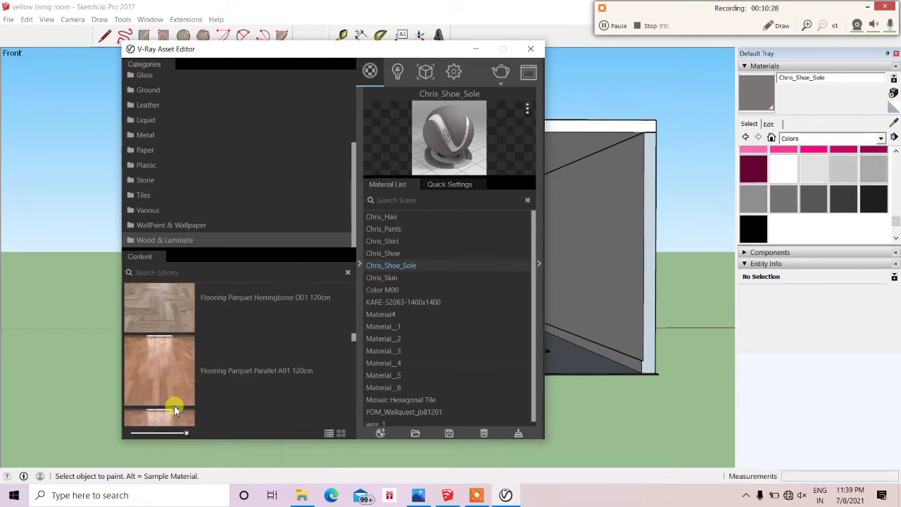
{"action": "scroll", "coordinate": [174, 405], "scroll_direction": "down", "scroll_amount": 2}
{"action": "left_click", "coordinate": [166, 313]}
Return to a frontal room view and open the parquet material's editing settings.
{"action": "left_click", "coordinate": [439, 35]}
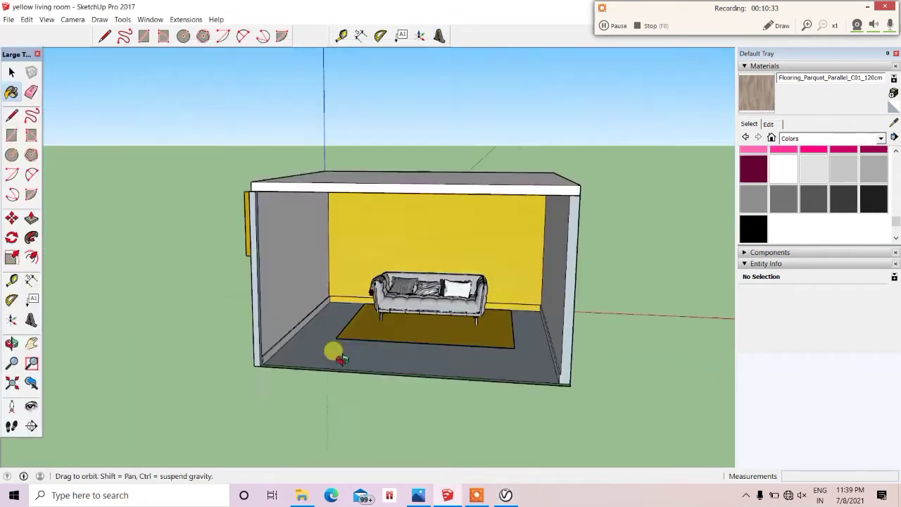
{"action": "middle_click_drag", "start_coordinate": [332, 348], "coordinate": [354, 368]}
{"action": "scroll", "coordinate": [220, 363], "scroll_direction": "up", "scroll_amount": 3}
{"action": "scroll", "coordinate": [342, 267], "scroll_direction": "down", "scroll_amount": 5}
{"action": "scroll", "coordinate": [374, 242], "scroll_direction": "up", "scroll_amount": 5}
{"action": "mouse_move", "coordinate": [342, 268]}
{"action": "middle_mouse_down"}
{"action": "mouse_move", "coordinate": [374, 241]}
{"action": "mouse_move", "coordinate": [396, 261]}
{"action": "middle_mouse_up"}
{"action": "left_click", "coordinate": [770, 124]}
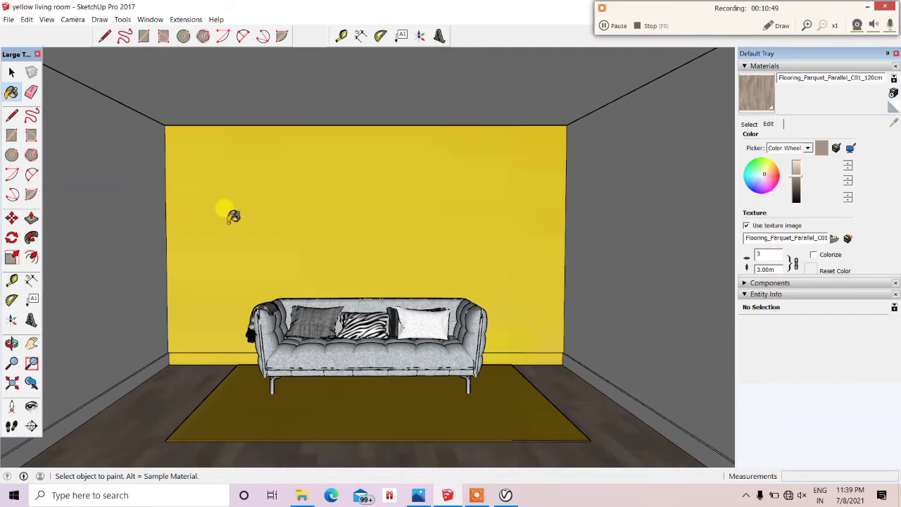
{"action": "middle_click_drag", "start_coordinate": [233, 216], "coordinate": [335, 247]}
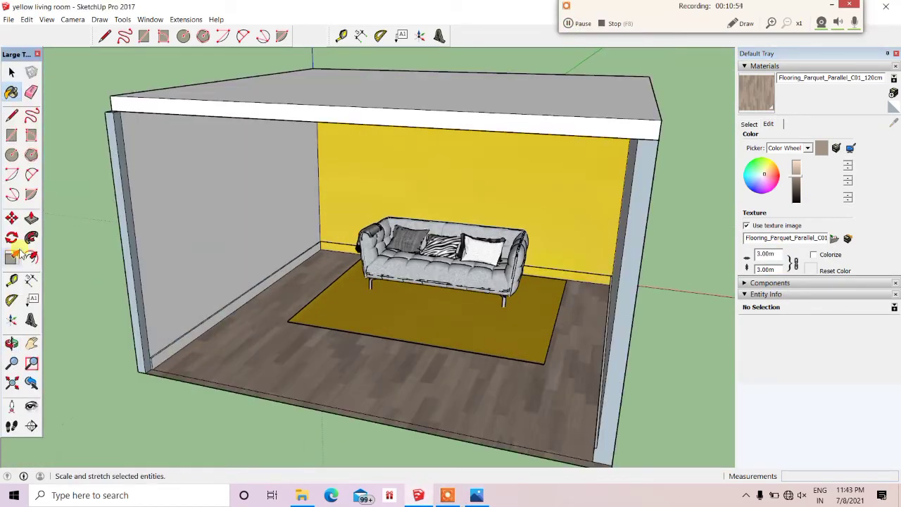
Scale the mustard rug to widen it under the sofa.
{"action": "left_click", "coordinate": [12, 257]}
{"action": "middle_click_drag", "start_coordinate": [151, 291], "coordinate": [377, 328]}
{"action": "left_click", "coordinate": [376, 329]}
{"action": "scroll", "coordinate": [399, 288], "scroll_direction": "up", "scroll_amount": 3}
{"action": "scroll", "coordinate": [283, 249], "scroll_direction": "up", "scroll_amount": 3}
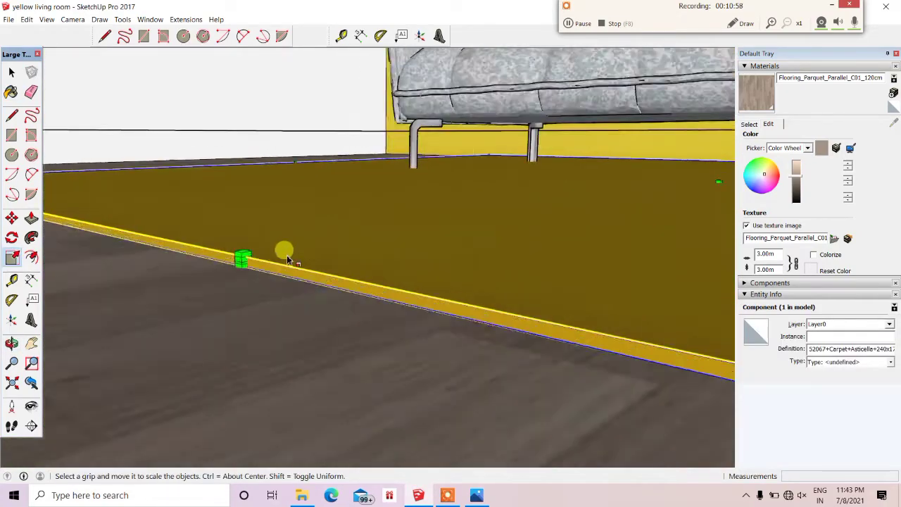
{"action": "scroll", "coordinate": [191, 267], "scroll_direction": "up", "scroll_amount": 3}
{"action": "scroll", "coordinate": [187, 299], "scroll_direction": "up", "scroll_amount": 2}
{"action": "scroll", "coordinate": [237, 312], "scroll_direction": "down", "scroll_amount": 3}
{"action": "scroll", "coordinate": [215, 292], "scroll_direction": "up", "scroll_amount": 1}
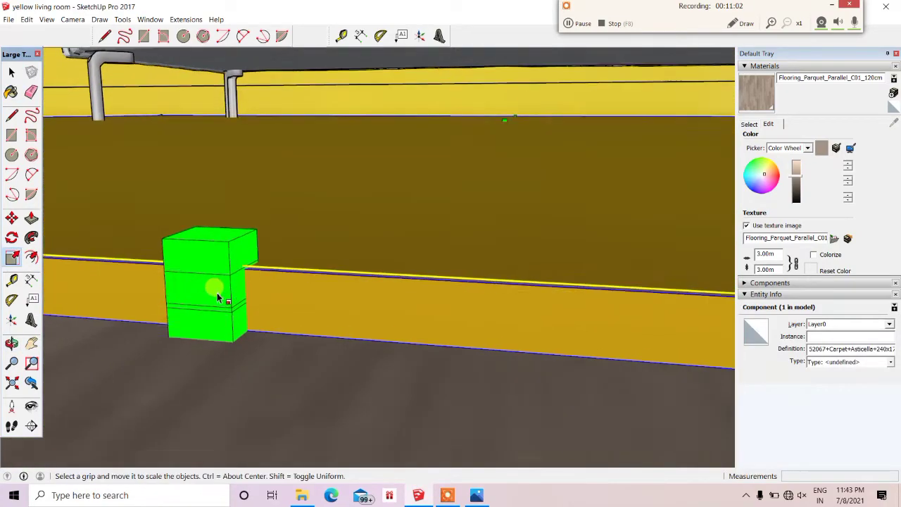
{"action": "scroll", "coordinate": [261, 288], "scroll_direction": "down", "scroll_amount": 2}
{"action": "scroll", "coordinate": [227, 285], "scroll_direction": "up", "scroll_amount": 3}
{"action": "key", "text": "space"}
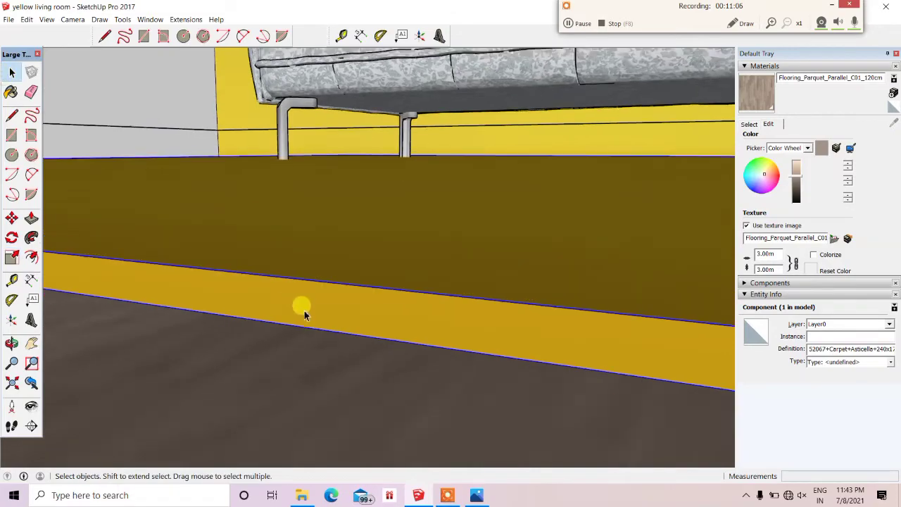
{"action": "middle_click_drag", "start_coordinate": [226, 285], "coordinate": [419, 313]}
{"action": "scroll", "coordinate": [362, 308], "scroll_direction": "down", "scroll_amount": 5}
{"action": "scroll", "coordinate": [428, 291], "scroll_direction": "up", "scroll_amount": 5}
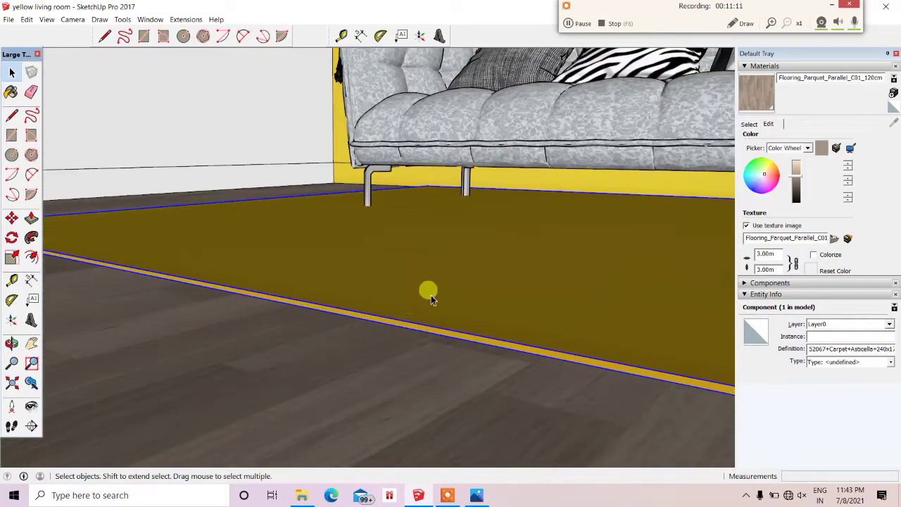
Refine the rug's scale so it spans most of the floor, checking its edges.
{"action": "left_click", "coordinate": [11, 257]}
{"action": "scroll", "coordinate": [282, 300], "scroll_direction": "up", "scroll_amount": 2}
{"action": "scroll", "coordinate": [261, 311], "scroll_direction": "up", "scroll_amount": 2}
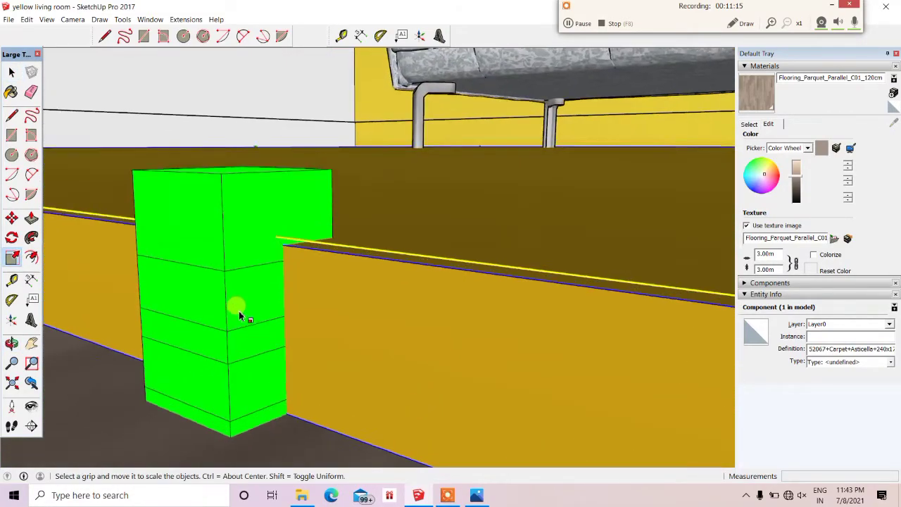
{"action": "mouse_move", "coordinate": [235, 306]}
{"action": "middle_mouse_down"}
{"action": "mouse_move", "coordinate": [527, 298]}
{"action": "mouse_move", "coordinate": [212, 297]}
{"action": "mouse_move", "coordinate": [493, 261]}
{"action": "middle_mouse_up"}
{"action": "scroll", "coordinate": [209, 317], "scroll_direction": "down", "scroll_amount": 2}
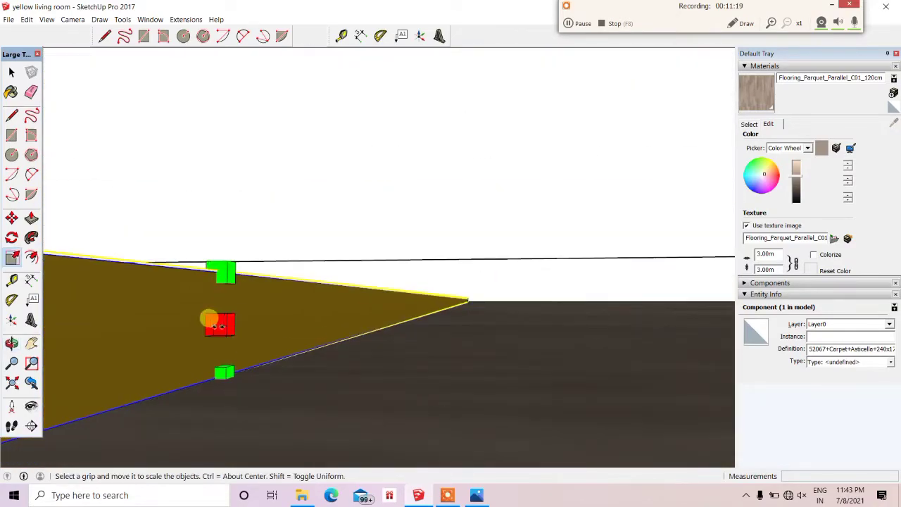
{"action": "scroll", "coordinate": [155, 392], "scroll_direction": "down", "scroll_amount": 2}
{"action": "scroll", "coordinate": [152, 352], "scroll_direction": "down", "scroll_amount": 3}
{"action": "scroll", "coordinate": [157, 282], "scroll_direction": "down", "scroll_amount": 4}
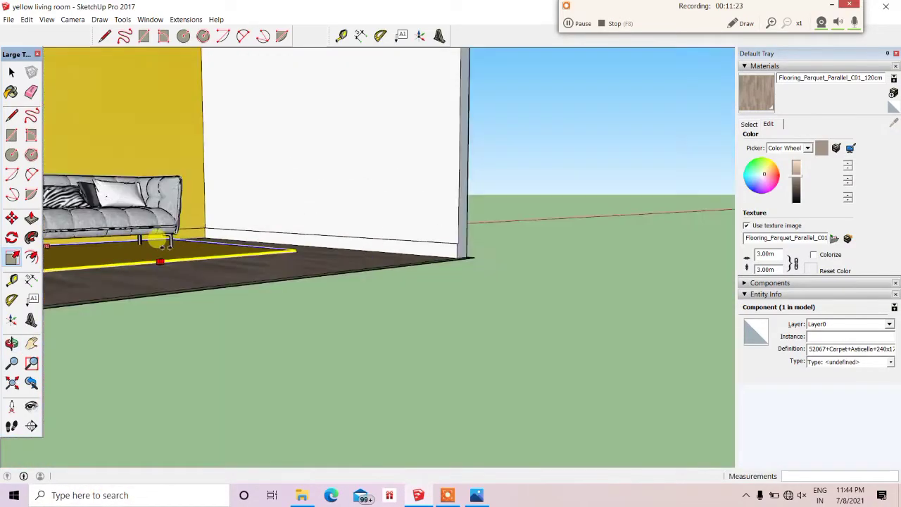
{"action": "middle_click_drag", "start_coordinate": [211, 329], "coordinate": [461, 348]}
{"action": "scroll", "coordinate": [237, 298], "scroll_direction": "up", "scroll_amount": 3}
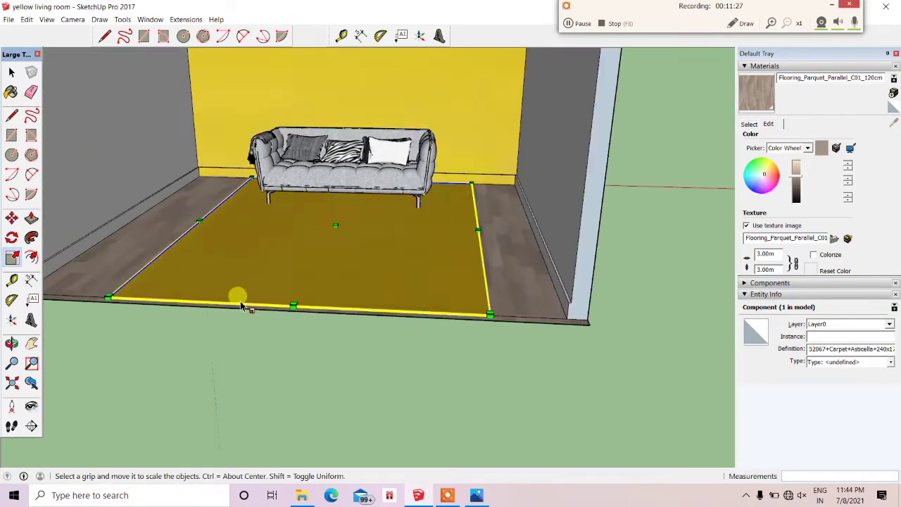
{"action": "scroll", "coordinate": [266, 314], "scroll_direction": "up", "scroll_amount": 3}
{"action": "middle_click_drag", "start_coordinate": [265, 314], "coordinate": [454, 279]}
{"action": "scroll", "coordinate": [454, 279], "scroll_direction": "up", "scroll_amount": 3}
{"action": "middle_click_drag", "start_coordinate": [401, 267], "coordinate": [402, 316]}
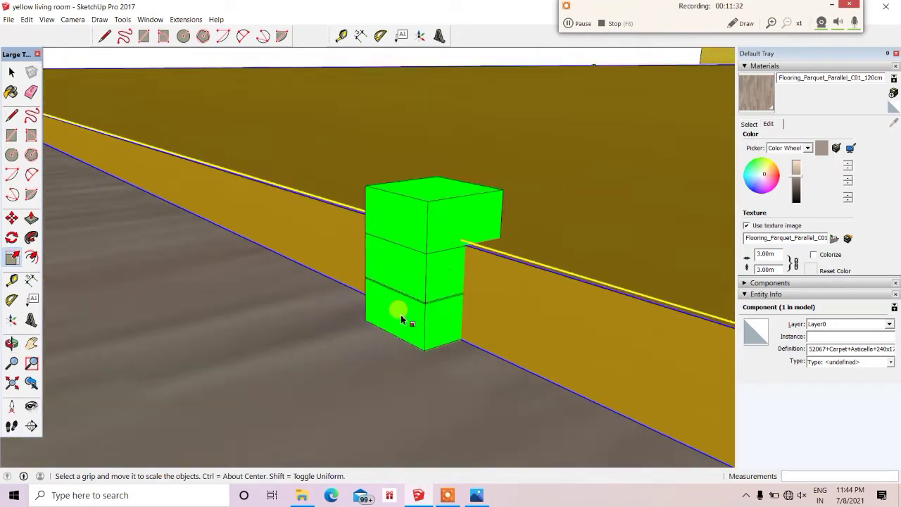
{"action": "scroll", "coordinate": [422, 303], "scroll_direction": "down", "scroll_amount": 3}
{"action": "scroll", "coordinate": [416, 289], "scroll_direction": "down", "scroll_amount": 2}
{"action": "scroll", "coordinate": [400, 348], "scroll_direction": "down", "scroll_amount": 3}
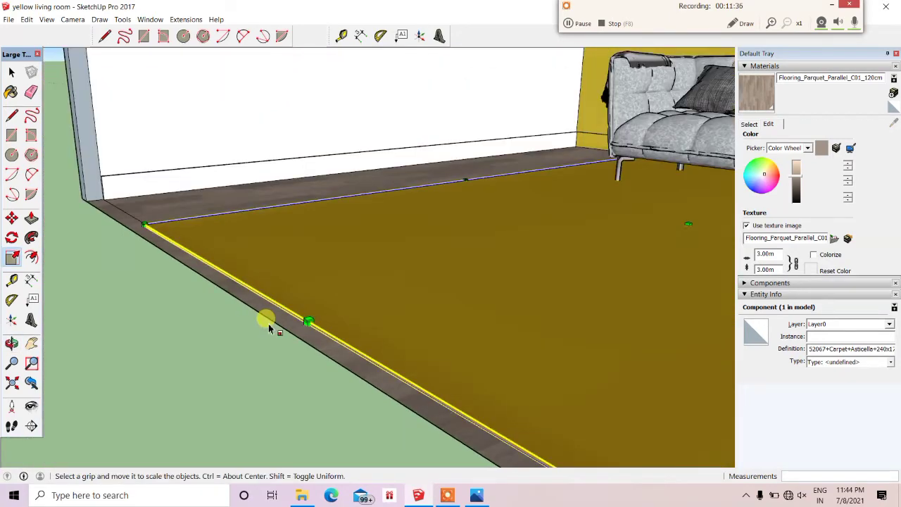
{"action": "scroll", "coordinate": [271, 326], "scroll_direction": "down", "scroll_amount": 3}
Deselect the rug and orbit to a front view of the room.
{"action": "left_click", "coordinate": [111, 311]}
{"action": "scroll", "coordinate": [111, 311], "scroll_direction": "down", "scroll_amount": 5}
{"action": "middle_click_drag", "start_coordinate": [136, 312], "coordinate": [322, 187]}
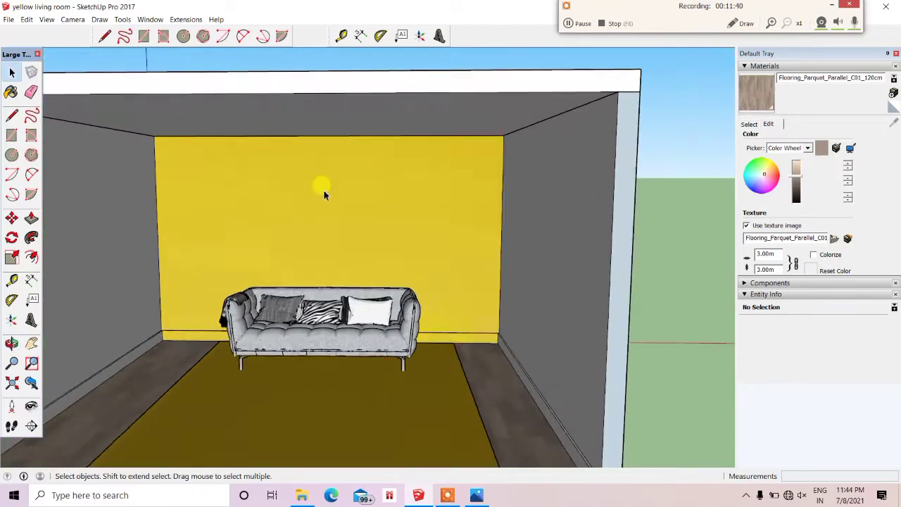
{"action": "scroll", "coordinate": [322, 188], "scroll_direction": "down", "scroll_amount": 2}
{"action": "scroll", "coordinate": [261, 302], "scroll_direction": "up", "scroll_amount": 2}
Pick the yellow Mosaic Hexagonal Tile from the In Model materials.
{"action": "left_click", "coordinate": [752, 124]}
{"action": "left_click", "coordinate": [766, 124]}
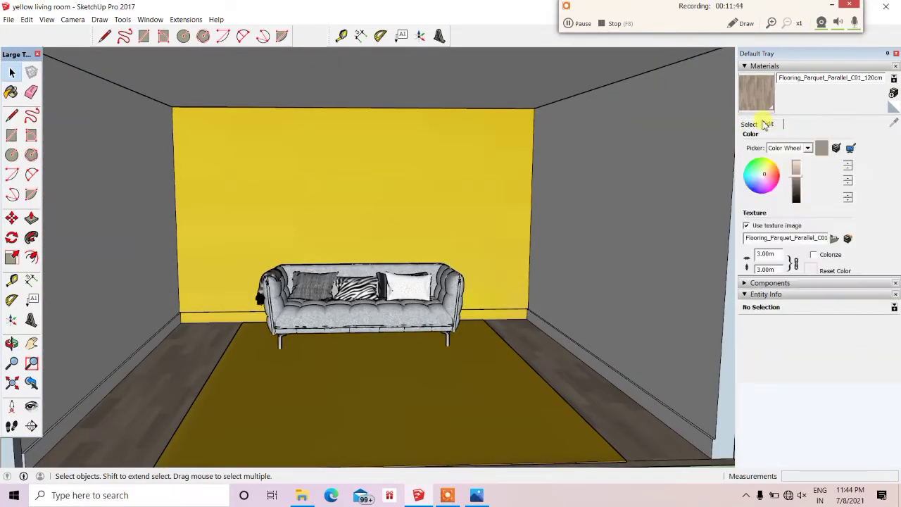
{"action": "left_click", "coordinate": [749, 123]}
{"action": "left_click", "coordinate": [772, 138]}
{"action": "scroll", "coordinate": [766, 185], "scroll_direction": "down", "scroll_amount": 2}
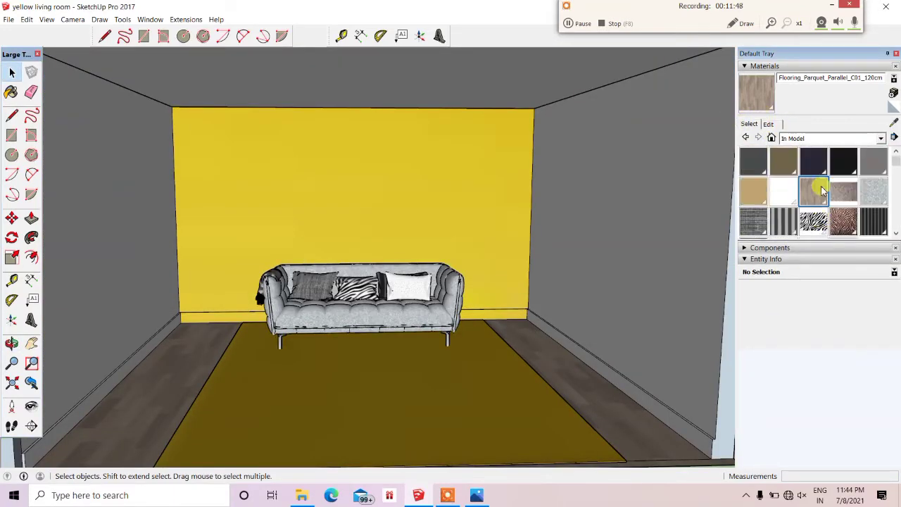
{"action": "left_click", "coordinate": [781, 197]}
{"action": "left_click", "coordinate": [10, 76]}
{"action": "middle_click_drag", "start_coordinate": [141, 212], "coordinate": [201, 252]}
Paint the sofa's seat cushions and left back cushion yellow.
{"action": "scroll", "coordinate": [288, 298], "scroll_direction": "up", "scroll_amount": 3}
{"action": "left_click", "coordinate": [288, 298]}
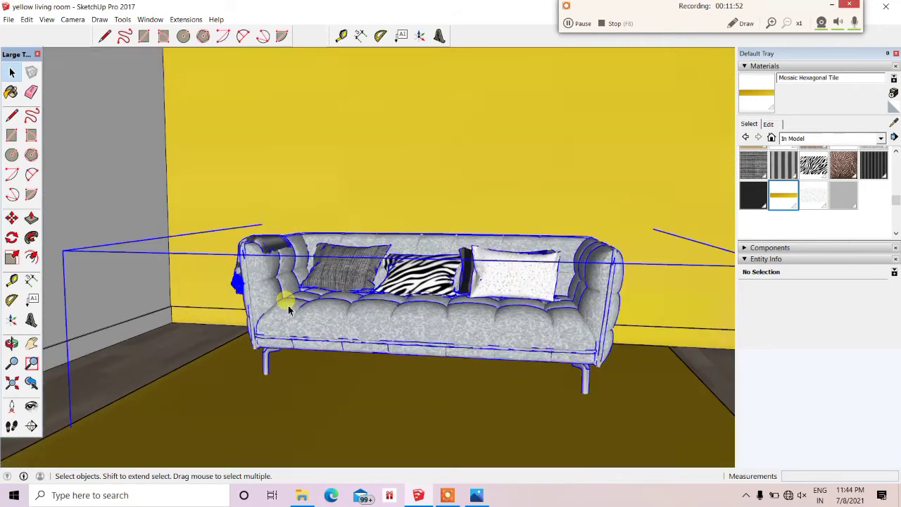
{"action": "middle_click_drag", "start_coordinate": [288, 298], "coordinate": [288, 310]}
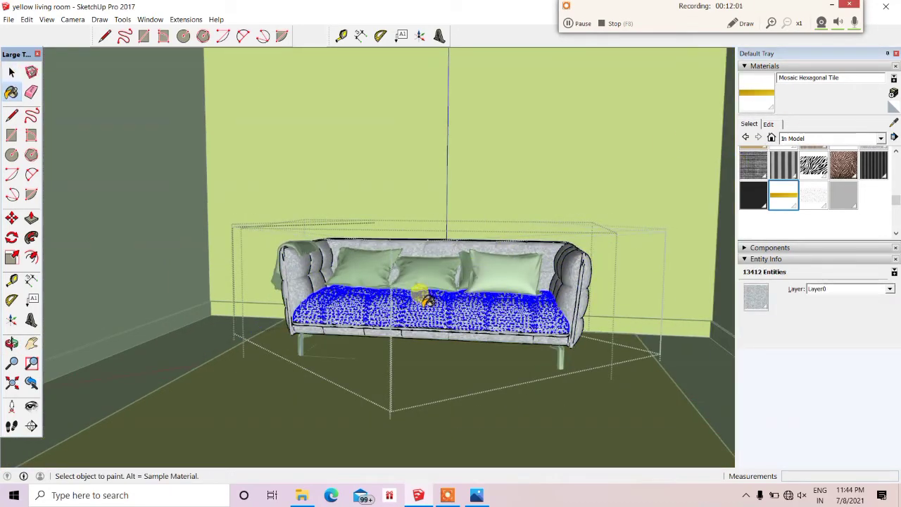
{"action": "left_click", "coordinate": [424, 299]}
{"action": "scroll", "coordinate": [425, 300], "scroll_direction": "down", "scroll_amount": 2}
{"action": "left_click", "coordinate": [11, 72]}
{"action": "scroll", "coordinate": [327, 281], "scroll_direction": "up", "scroll_amount": 4}
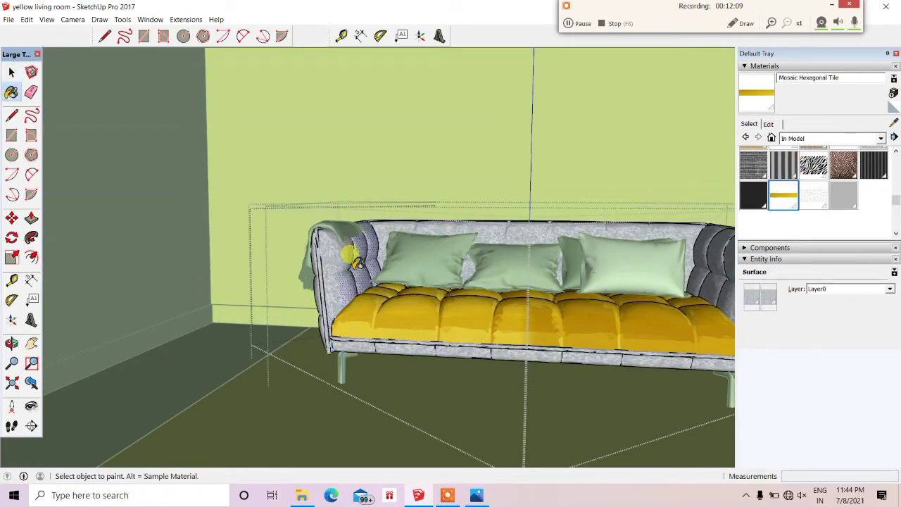
{"action": "scroll", "coordinate": [356, 260], "scroll_direction": "down", "scroll_amount": 2}
{"action": "left_click", "coordinate": [352, 267]}
Select the back cushion and base faces and apply the yellow Mosaic Hexagonal Tile.
{"action": "scroll", "coordinate": [345, 271], "scroll_direction": "up", "scroll_amount": 2}
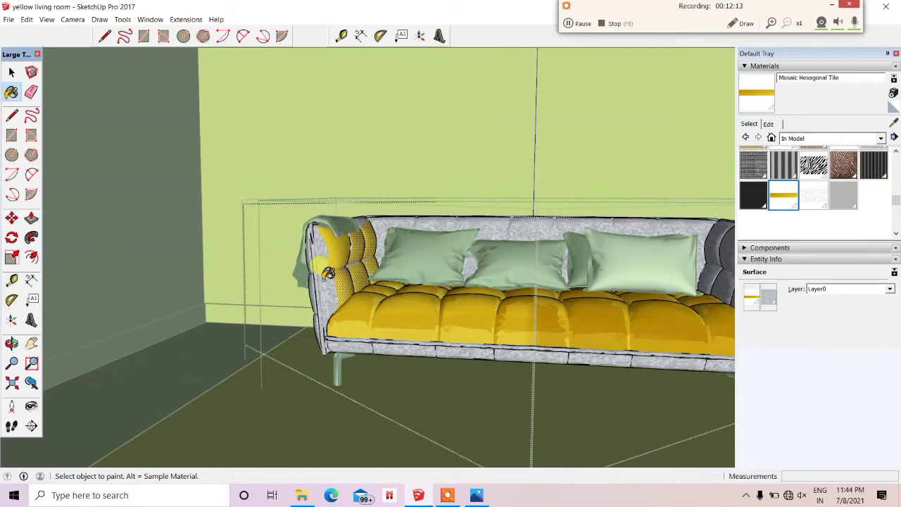
{"action": "scroll", "coordinate": [263, 213], "scroll_direction": "down", "scroll_amount": 3}
{"action": "middle_click_drag", "start_coordinate": [257, 207], "coordinate": [406, 228]}
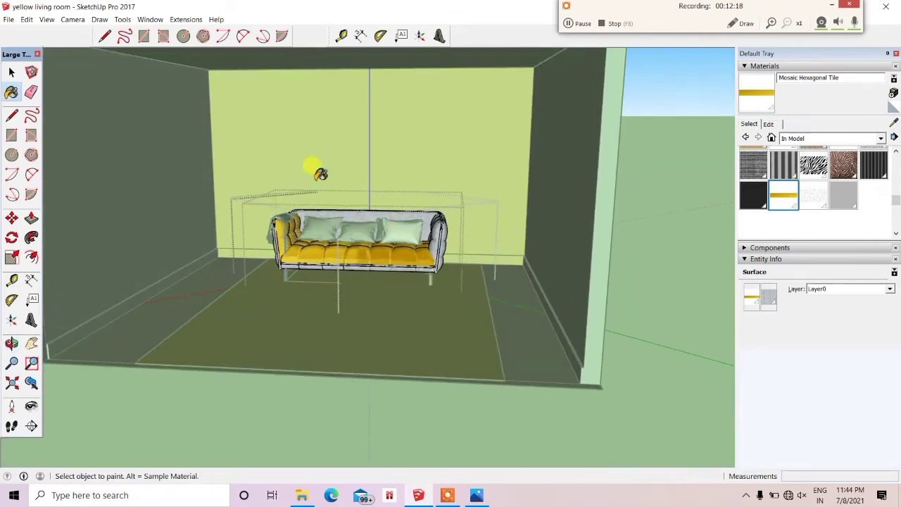
{"action": "scroll", "coordinate": [320, 174], "scroll_direction": "up", "scroll_amount": 3}
{"action": "triple_click", "coordinate": [263, 222]}
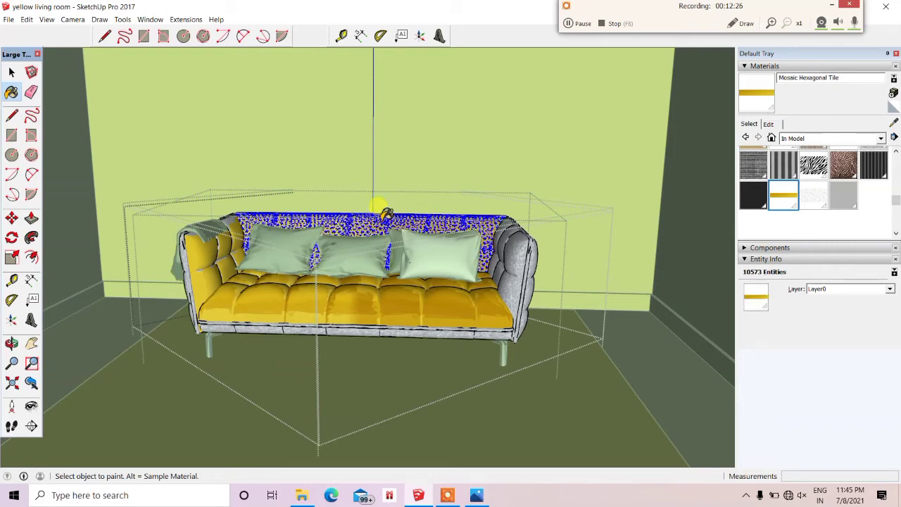
{"action": "scroll", "coordinate": [388, 213], "scroll_direction": "down", "scroll_amount": 3}
{"action": "left_click", "coordinate": [12, 72]}
{"action": "scroll", "coordinate": [293, 280], "scroll_direction": "up", "scroll_amount": 5}
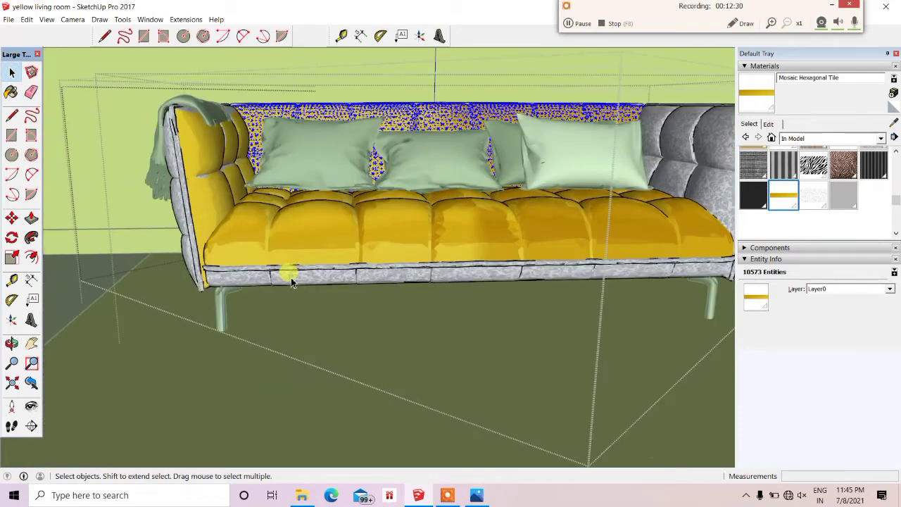
{"action": "left_click", "coordinate": [292, 280]}
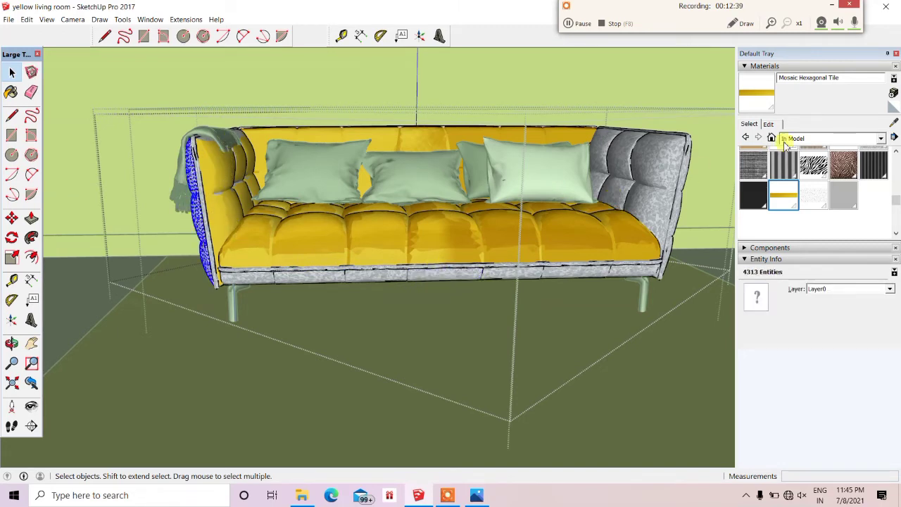
{"action": "double_click", "coordinate": [783, 194]}
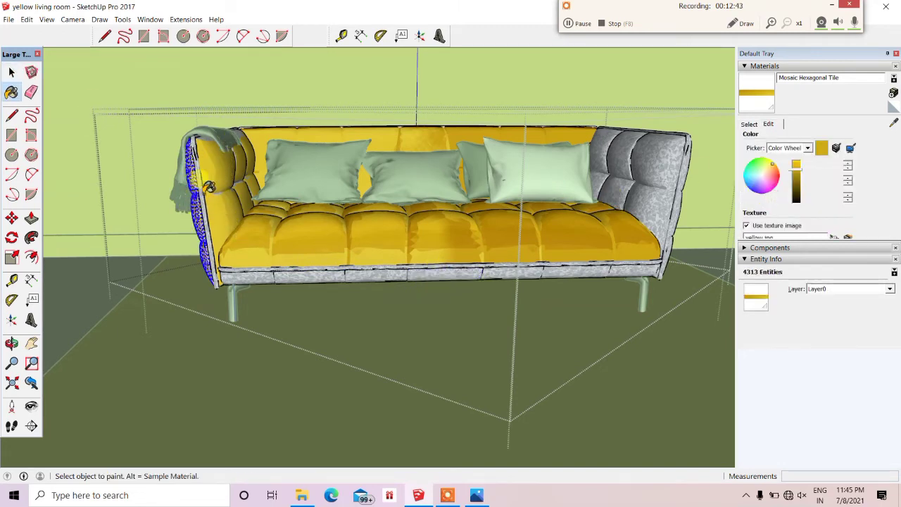
Orbit around the sofa and select its right arm.
{"action": "scroll", "coordinate": [210, 187], "scroll_direction": "up", "scroll_amount": 1}
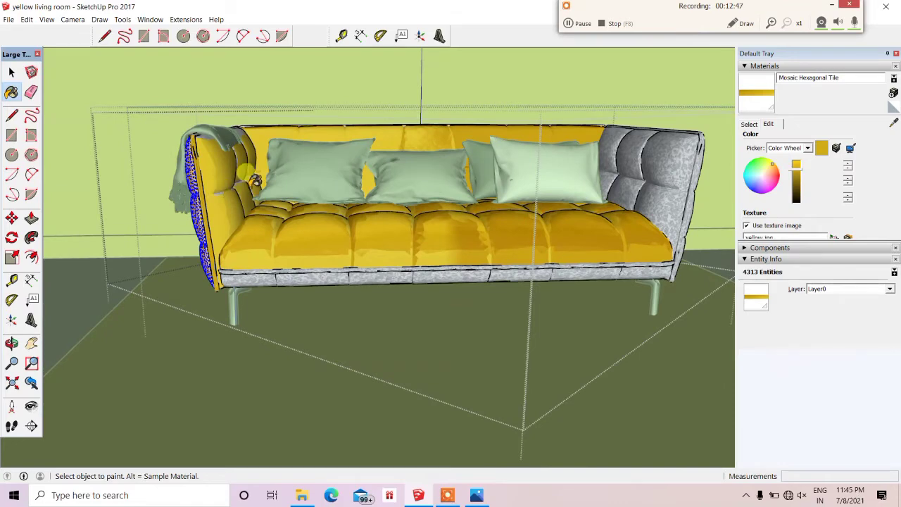
{"action": "middle_click_drag", "start_coordinate": [215, 136], "coordinate": [211, 131]}
{"action": "key", "text": "space"}
{"action": "scroll", "coordinate": [282, 211], "scroll_direction": "down", "scroll_amount": 3}
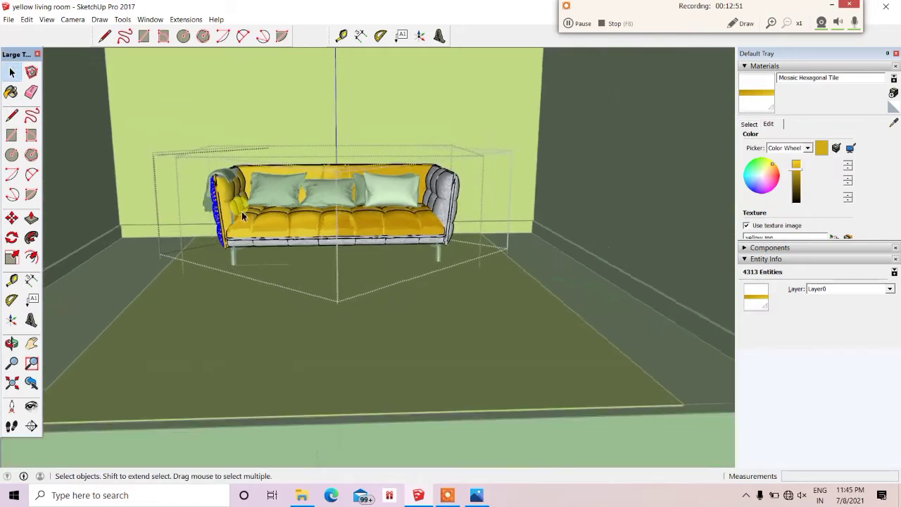
{"action": "middle_click_drag", "start_coordinate": [282, 211], "coordinate": [384, 205]}
{"action": "left_click", "coordinate": [383, 204]}
{"action": "scroll", "coordinate": [386, 197], "scroll_direction": "up", "scroll_amount": 2}
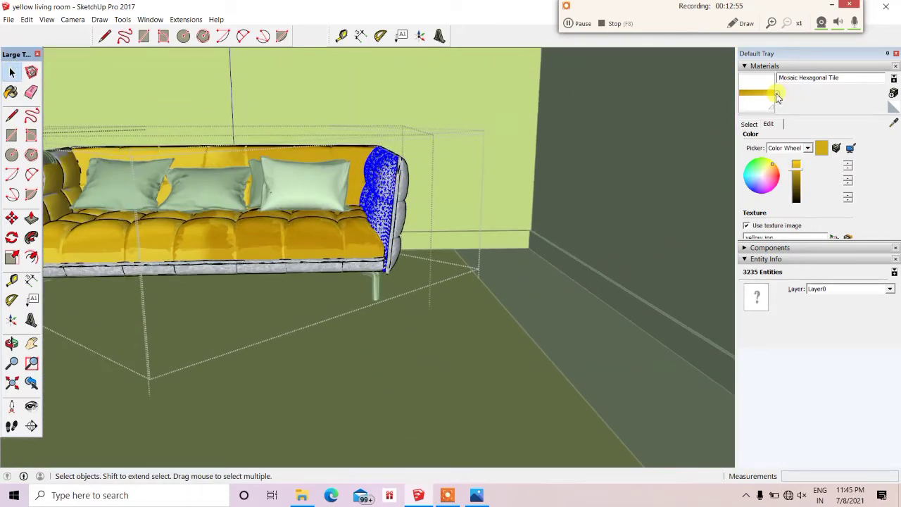
Inspect the sofa's left end and the throw blanket covering its arm.
{"action": "mouse_move", "coordinate": [396, 177]}
{"action": "middle_mouse_down"}
{"action": "mouse_move", "coordinate": [408, 180]}
{"action": "mouse_move", "coordinate": [382, 171]}
{"action": "mouse_move", "coordinate": [308, 303]}
{"action": "mouse_move", "coordinate": [330, 211]}
{"action": "middle_mouse_up"}
{"action": "scroll", "coordinate": [75, 88], "scroll_direction": "down", "scroll_amount": 5}
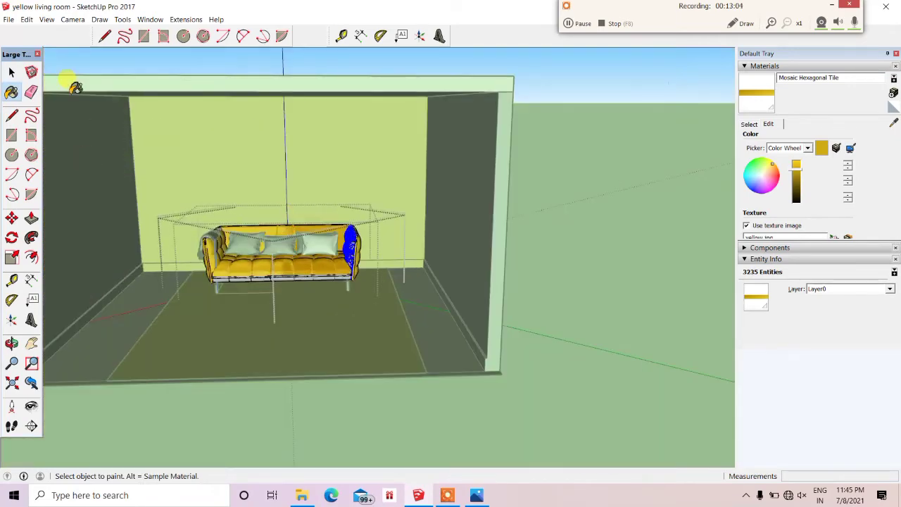
{"action": "left_click", "coordinate": [730, 332]}
{"action": "scroll", "coordinate": [268, 221], "scroll_direction": "up", "scroll_amount": 4}
{"action": "middle_click_drag", "start_coordinate": [269, 222], "coordinate": [211, 232]}
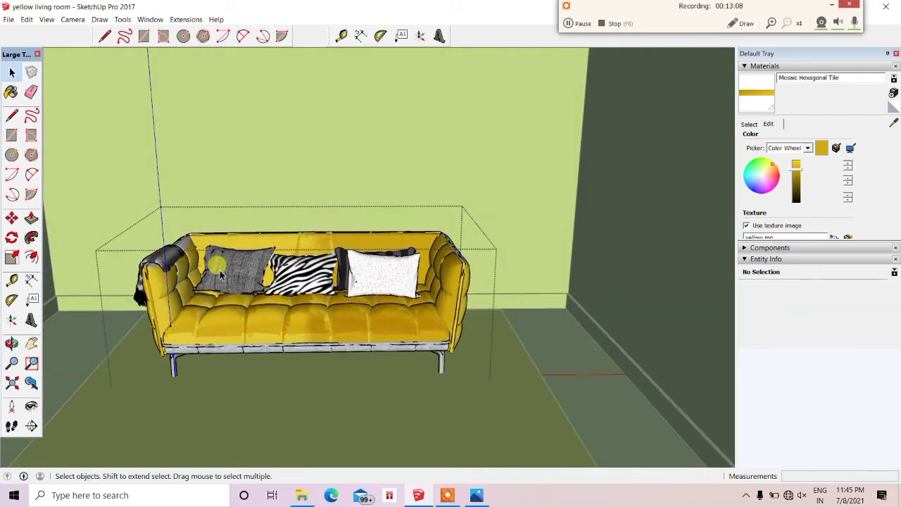
{"action": "scroll", "coordinate": [160, 235], "scroll_direction": "up", "scroll_amount": 3}
{"action": "left_click", "coordinate": [159, 234]}
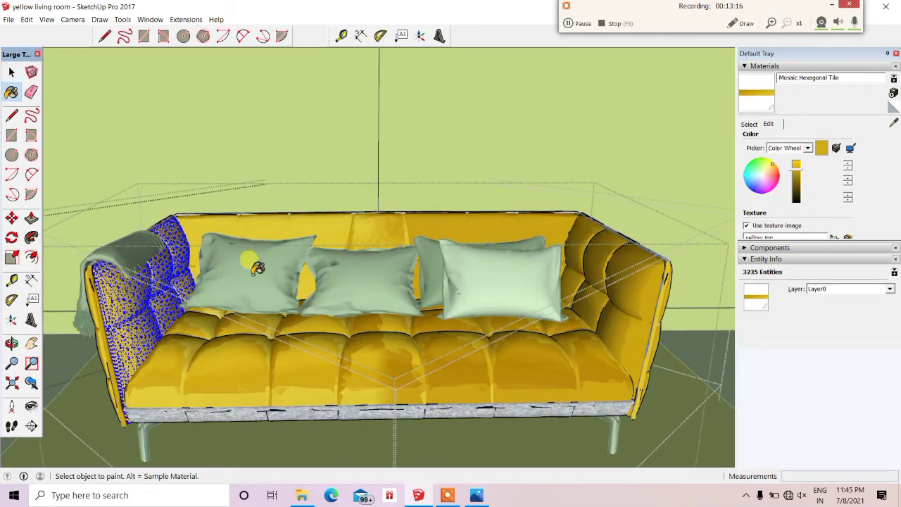
{"action": "scroll", "coordinate": [257, 268], "scroll_direction": "down", "scroll_amount": 5}
{"action": "scroll", "coordinate": [598, 328], "scroll_direction": "down", "scroll_amount": 3}
{"action": "left_click", "coordinate": [598, 327]}
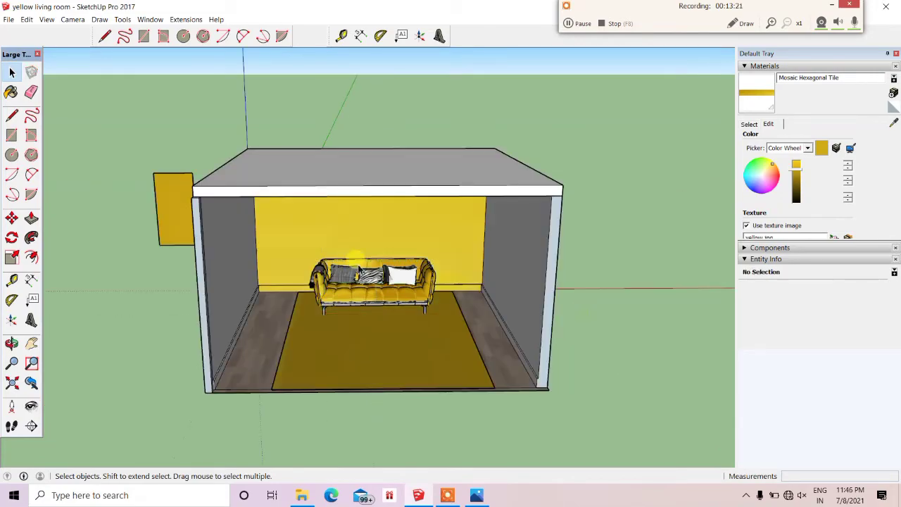
{"action": "scroll", "coordinate": [352, 261], "scroll_direction": "up", "scroll_amount": 5}
Enter the sofa component and paint its base strip yellow.
{"action": "middle_click_drag", "start_coordinate": [312, 255], "coordinate": [380, 251]}
{"action": "scroll", "coordinate": [380, 252], "scroll_direction": "down", "scroll_amount": 5}
{"action": "scroll", "coordinate": [428, 261], "scroll_direction": "up", "scroll_amount": 5}
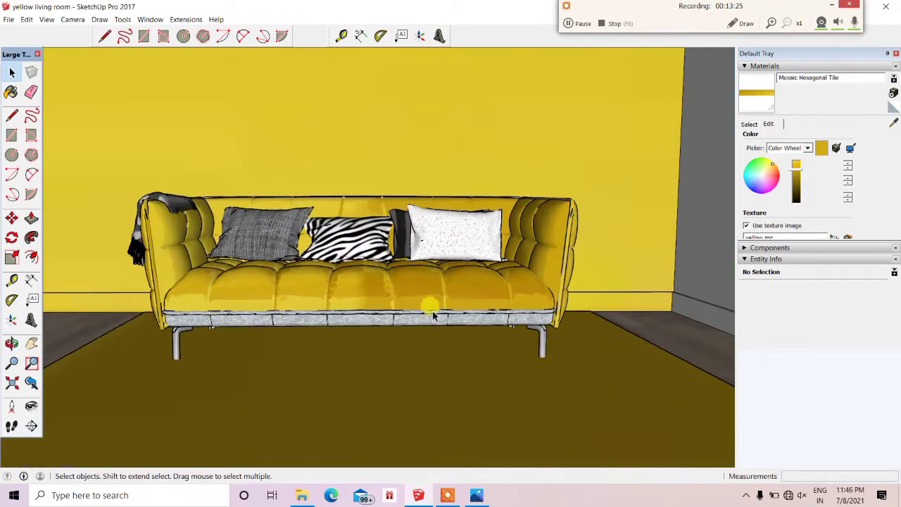
{"action": "left_click", "coordinate": [418, 316]}
{"action": "double_click", "coordinate": [454, 320]}
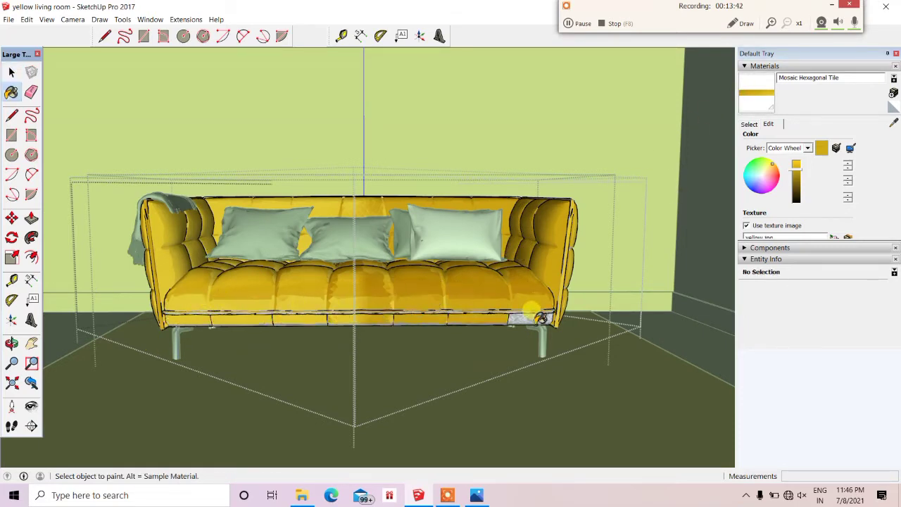
{"action": "scroll", "coordinate": [548, 306], "scroll_direction": "up", "scroll_amount": 2}
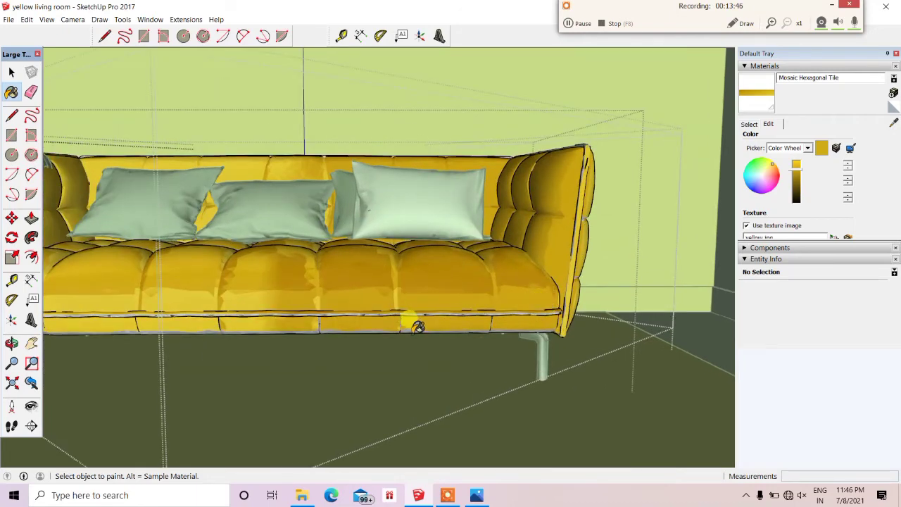
{"action": "scroll", "coordinate": [367, 312], "scroll_direction": "down", "scroll_amount": 5}
{"action": "left_click", "coordinate": [12, 72]}
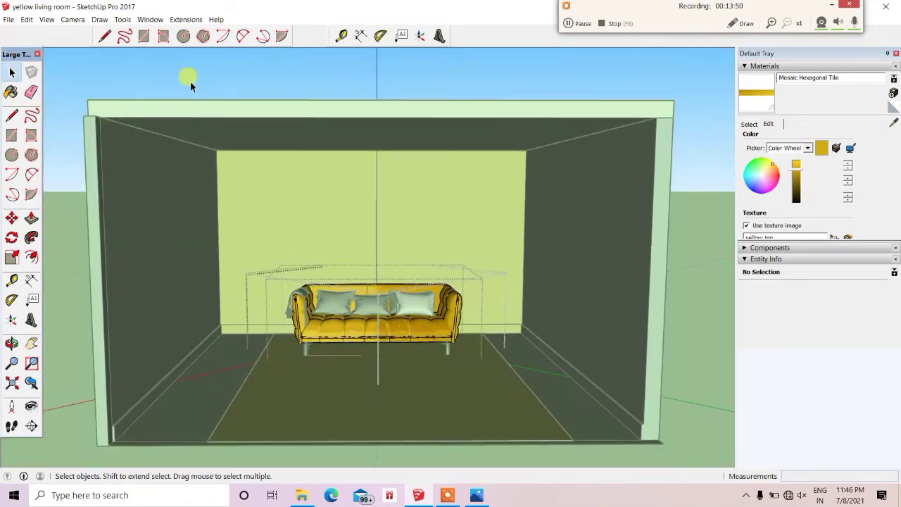
Place another V-Ray Rectangle Light on the ceiling.
{"action": "scroll", "coordinate": [465, 310], "scroll_direction": "up", "scroll_amount": 2}
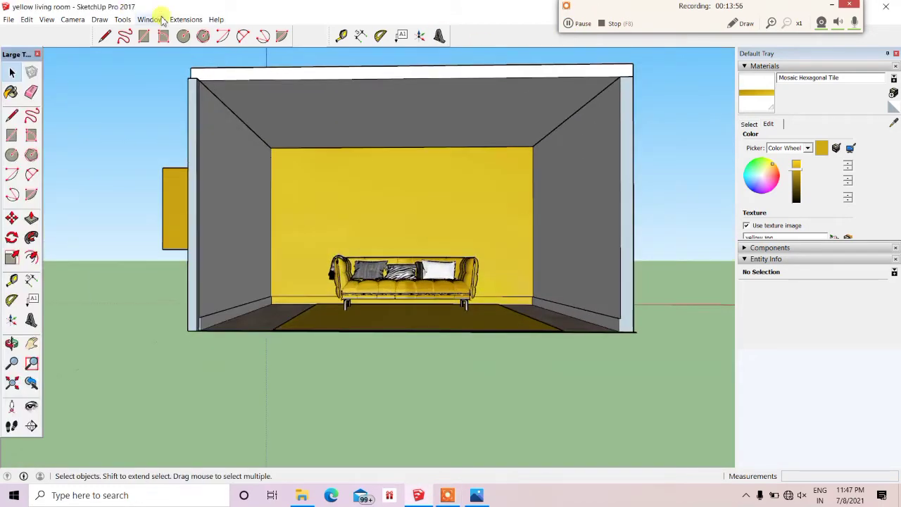
{"action": "left_click", "coordinate": [185, 19]}
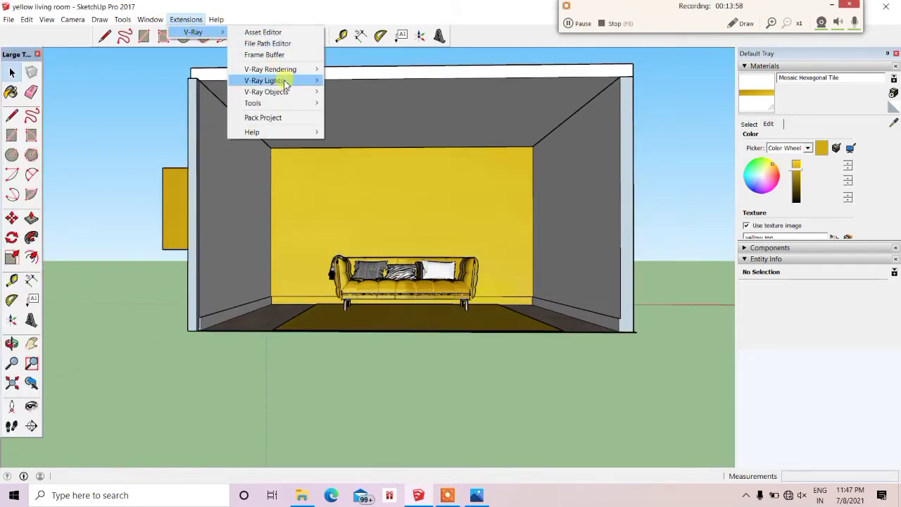
{"action": "left_click", "coordinate": [345, 140]}
{"action": "scroll", "coordinate": [284, 200], "scroll_direction": "up", "scroll_amount": 5}
{"action": "left_click", "coordinate": [278, 196]}
{"action": "scroll", "coordinate": [278, 196], "scroll_direction": "down", "scroll_amount": 3}
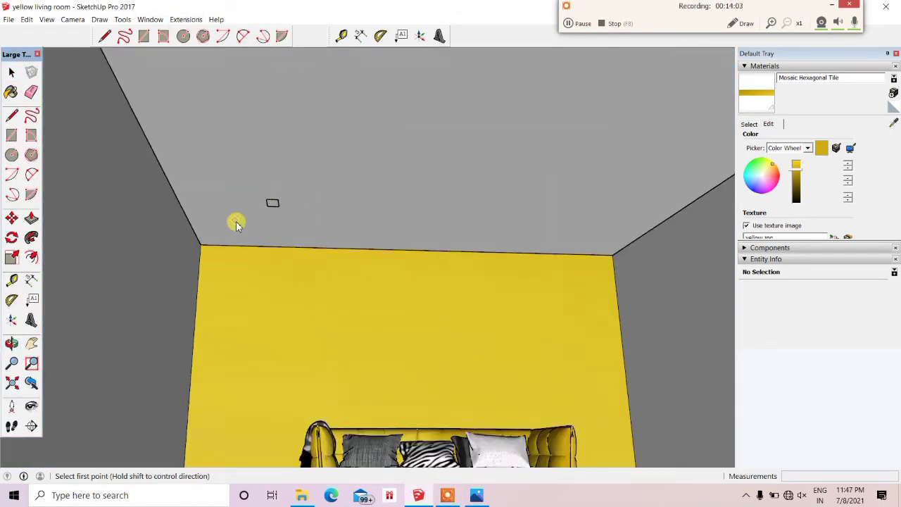
{"action": "scroll", "coordinate": [267, 143], "scroll_direction": "down", "scroll_amount": 4}
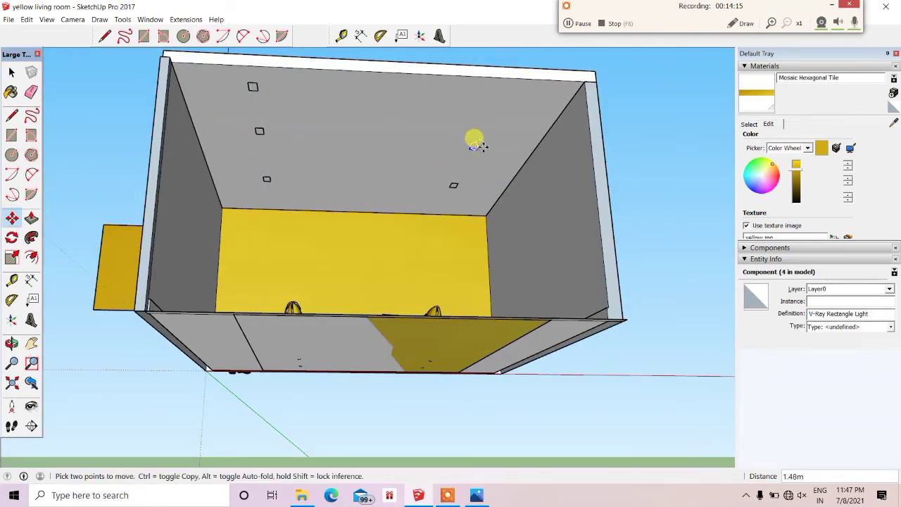
Orbit back to face the room and open the V-Ray lights editor.
{"action": "middle_click_drag", "start_coordinate": [278, 195], "coordinate": [237, 207]}
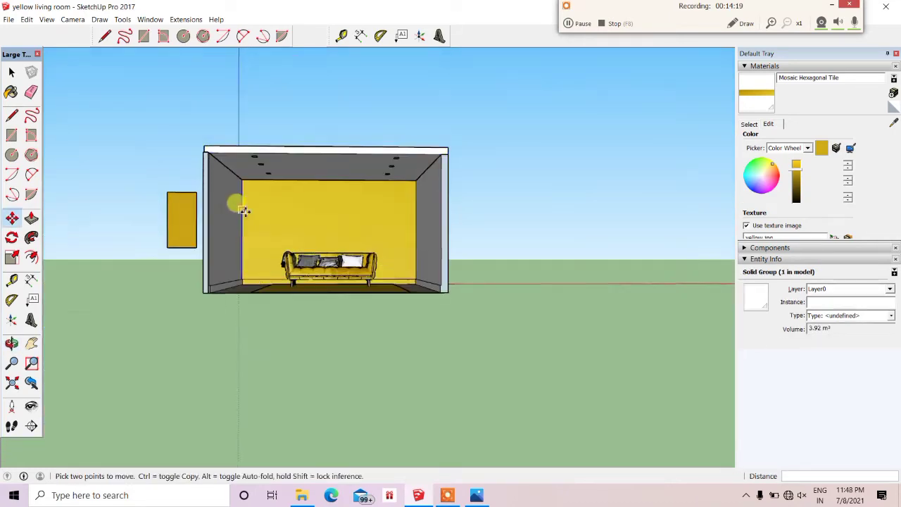
{"action": "scroll", "coordinate": [333, 165], "scroll_direction": "up", "scroll_amount": 4}
{"action": "scroll", "coordinate": [451, 134], "scroll_direction": "up", "scroll_amount": 2}
{"action": "scroll", "coordinate": [409, 197], "scroll_direction": "down", "scroll_amount": 3}
{"action": "scroll", "coordinate": [406, 209], "scroll_direction": "up", "scroll_amount": 5}
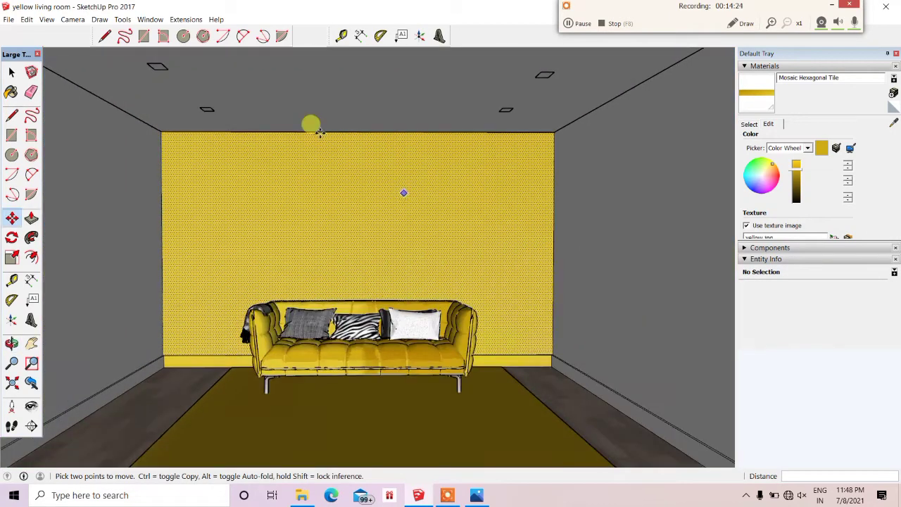
{"action": "left_click", "coordinate": [185, 20]}
{"action": "left_click", "coordinate": [266, 30]}
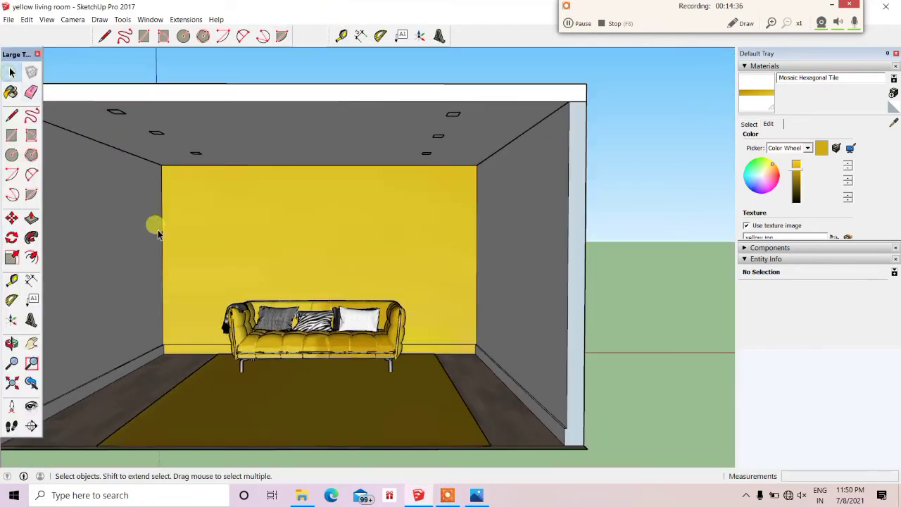
Draw a thin strip rectangle on the yellow wall above the sofa.
{"action": "left_click", "coordinate": [12, 136]}
{"action": "scroll", "coordinate": [338, 261], "scroll_direction": "up", "scroll_amount": 3}
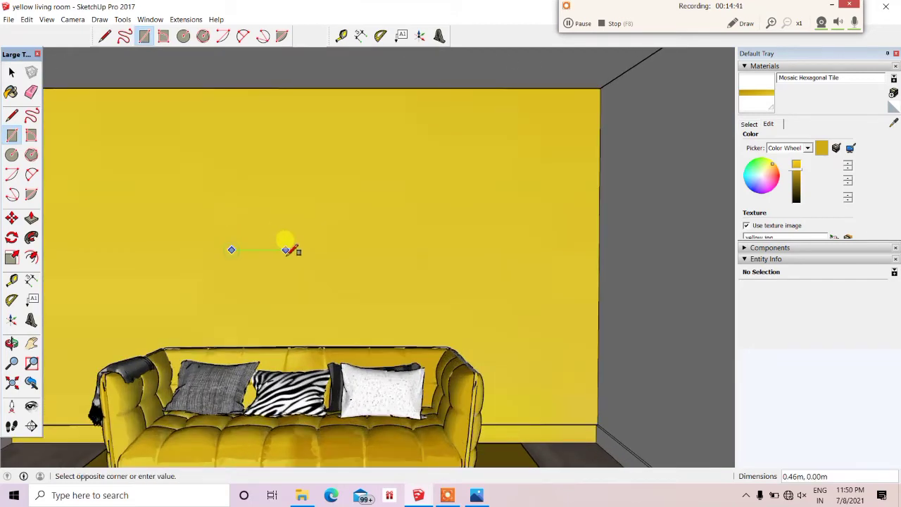
{"action": "scroll", "coordinate": [287, 250], "scroll_direction": "up", "scroll_amount": 2}
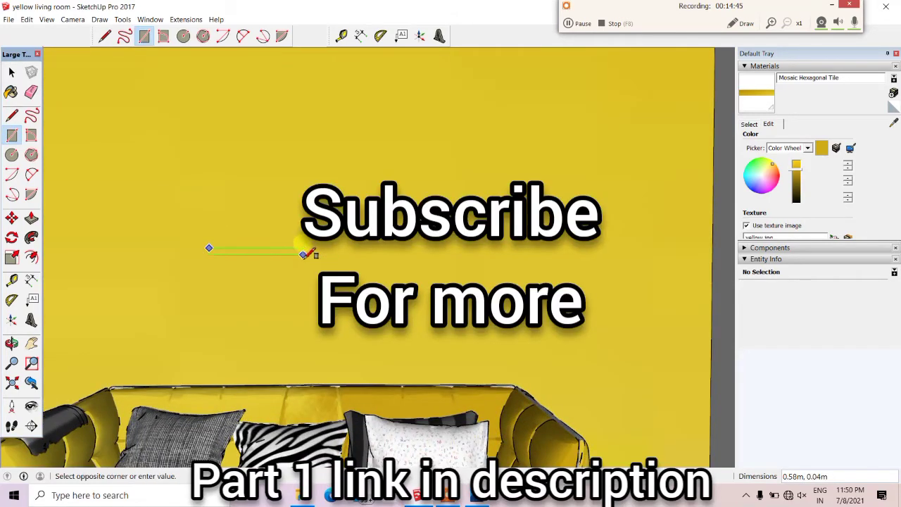
{"action": "left_click", "coordinate": [304, 254]}
{"action": "scroll", "coordinate": [304, 254], "scroll_direction": "down", "scroll_amount": 4}
{"action": "scroll", "coordinate": [210, 209], "scroll_direction": "up", "scroll_amount": 3}
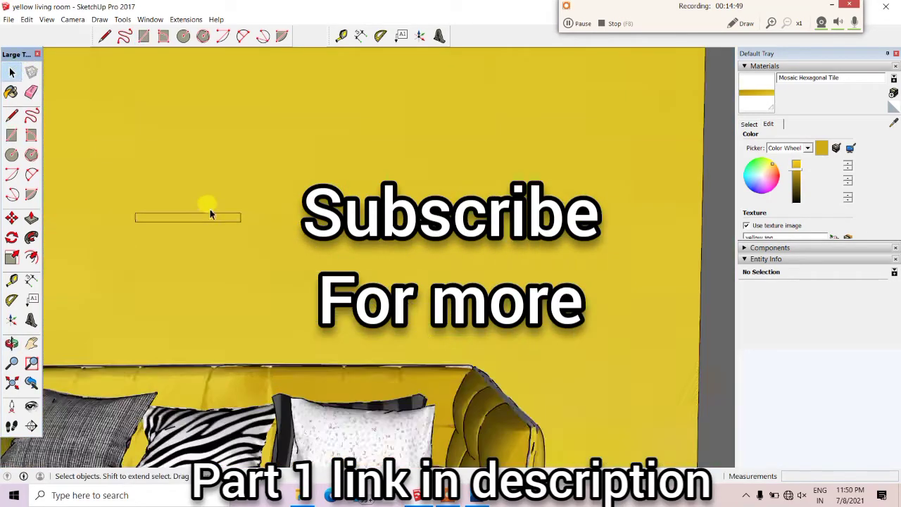
{"action": "scroll", "coordinate": [208, 217], "scroll_direction": "up", "scroll_amount": 2}
Make the strip a group, enter it and pull it out into a shelf.
{"action": "right_click", "coordinate": [210, 221]}
{"action": "left_click", "coordinate": [252, 312]}
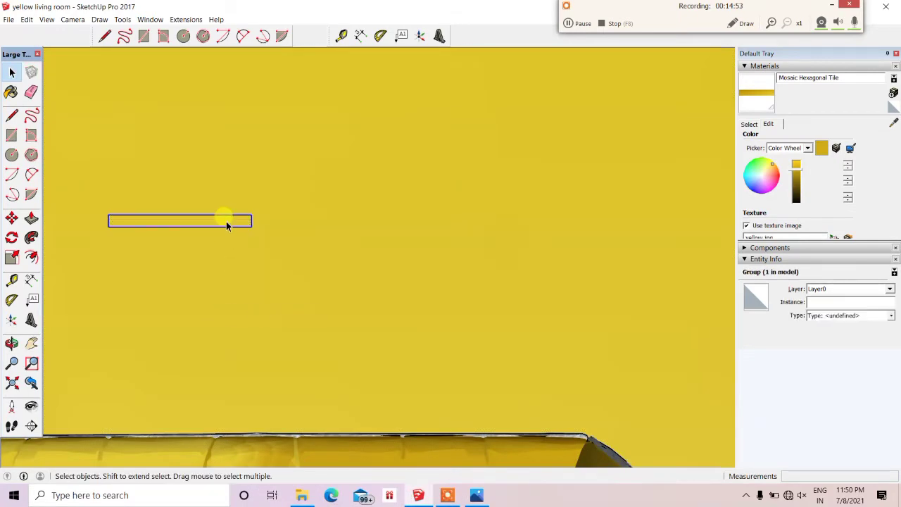
{"action": "double_click", "coordinate": [225, 217]}
{"action": "scroll", "coordinate": [359, 247], "scroll_direction": "down", "scroll_amount": 3}
{"action": "middle_click_drag", "start_coordinate": [358, 235], "coordinate": [358, 201]}
{"action": "scroll", "coordinate": [394, 201], "scroll_direction": "up", "scroll_amount": 2}
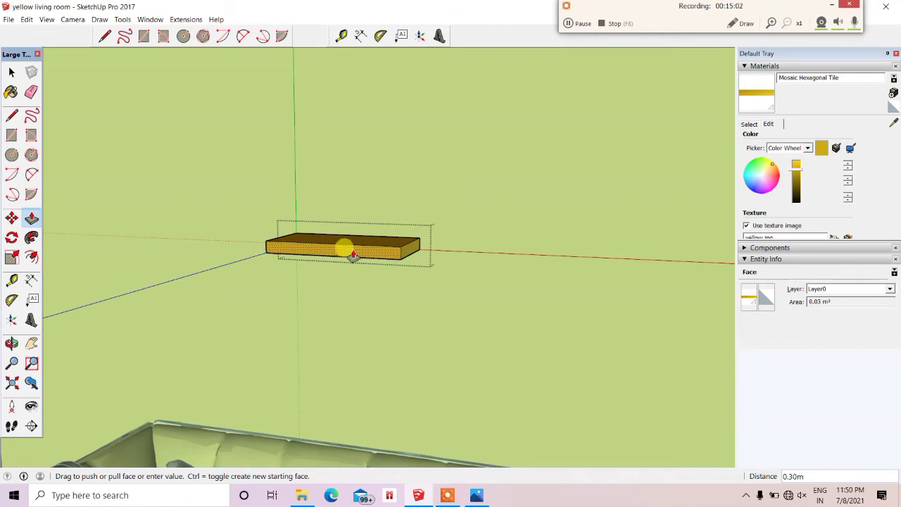
{"action": "scroll", "coordinate": [316, 246], "scroll_direction": "down", "scroll_amount": 4}
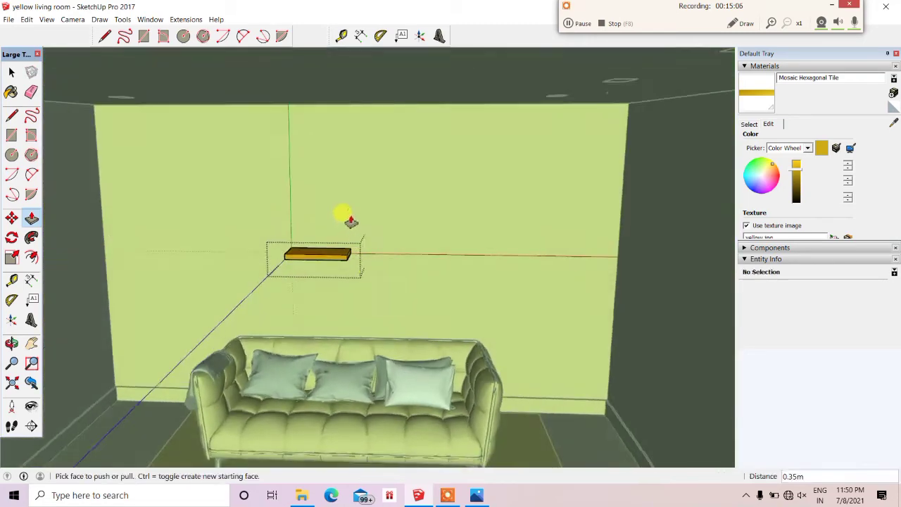
{"action": "scroll", "coordinate": [345, 218], "scroll_direction": "down", "scroll_amount": 1}
{"action": "scroll", "coordinate": [352, 227], "scroll_direction": "up", "scroll_amount": 5}
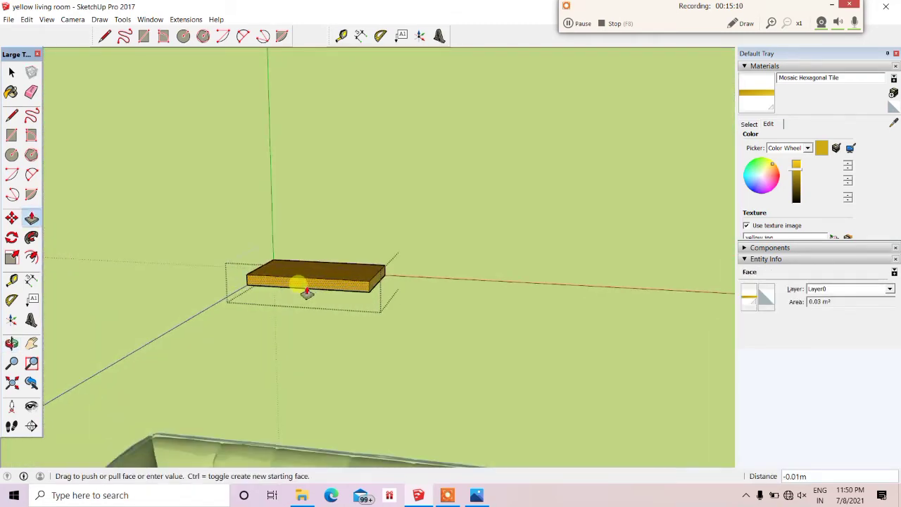
{"action": "middle_click_drag", "start_coordinate": [307, 291], "coordinate": [156, 200]}
{"action": "scroll", "coordinate": [420, 211], "scroll_direction": "down", "scroll_amount": 4}
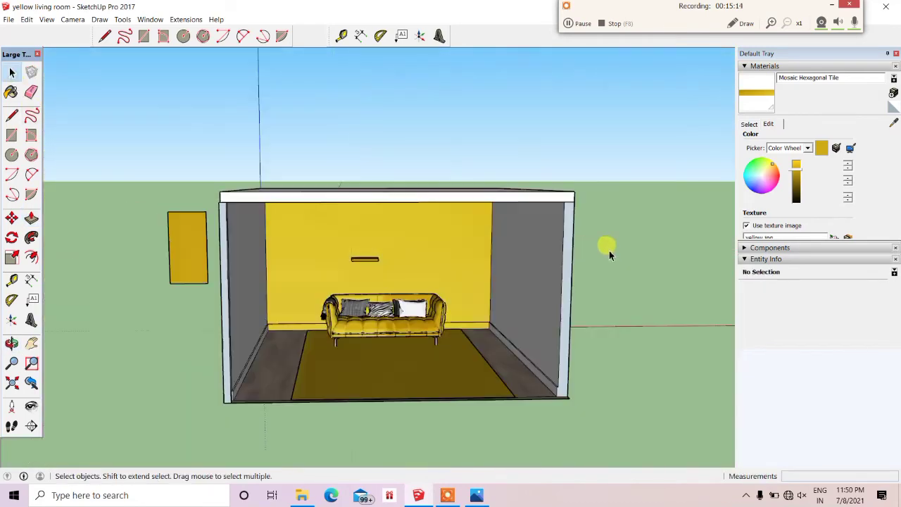
{"action": "scroll", "coordinate": [390, 214], "scroll_direction": "up", "scroll_amount": 4}
Choose the white Color M00 from the Colors material library.
{"action": "scroll", "coordinate": [388, 272], "scroll_direction": "down", "scroll_amount": 3}
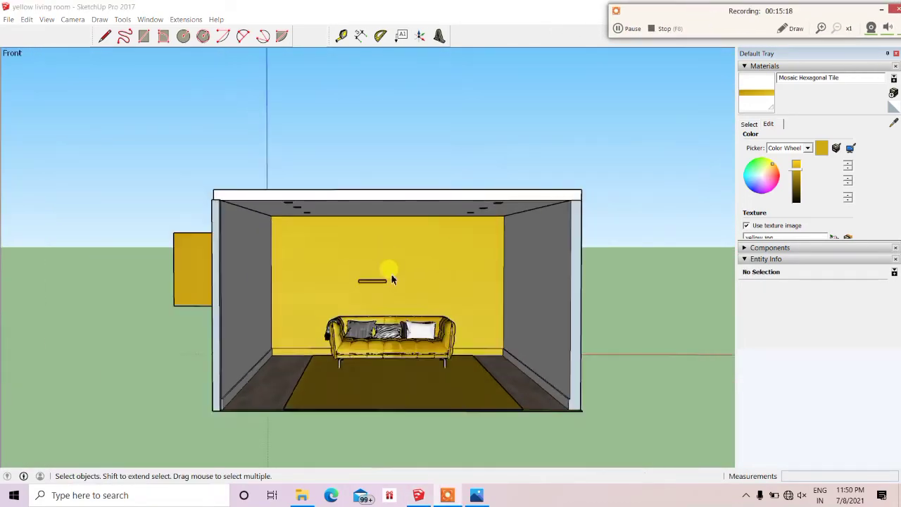
{"action": "scroll", "coordinate": [388, 272], "scroll_direction": "up", "scroll_amount": 4}
{"action": "left_click", "coordinate": [749, 124]}
{"action": "left_click", "coordinate": [880, 138]}
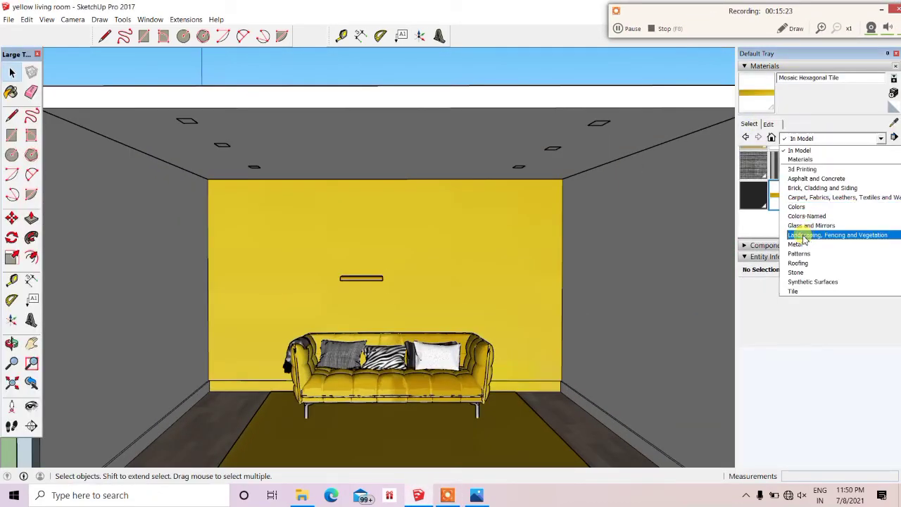
{"action": "left_click", "coordinate": [791, 201]}
{"action": "scroll", "coordinate": [791, 197], "scroll_direction": "down", "scroll_amount": 5}
{"action": "left_click", "coordinate": [784, 169]}
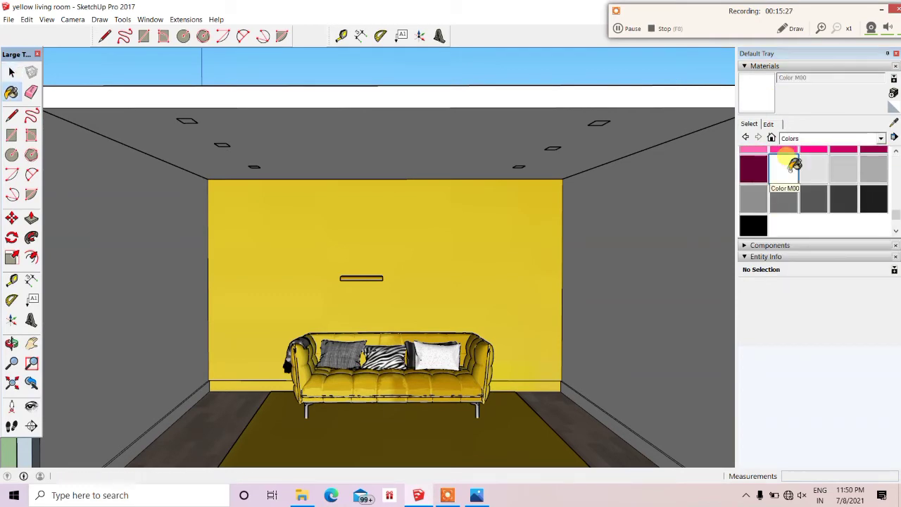
Paint the shelf group's faces with Color M00, then zoom to the whole room.
{"action": "scroll", "coordinate": [356, 266], "scroll_direction": "up", "scroll_amount": 5}
{"action": "scroll", "coordinate": [362, 260], "scroll_direction": "down", "scroll_amount": 1}
{"action": "scroll", "coordinate": [364, 261], "scroll_direction": "up", "scroll_amount": 3}
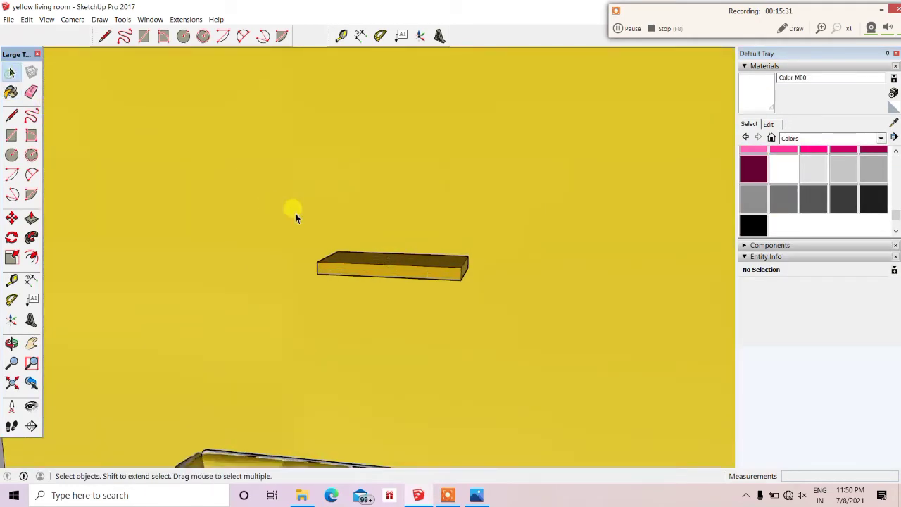
{"action": "double_click", "coordinate": [353, 267]}
{"action": "mouse_move", "coordinate": [444, 257]}
{"action": "middle_mouse_down"}
{"action": "mouse_move", "coordinate": [206, 297]}
{"action": "mouse_move", "coordinate": [248, 268]}
{"action": "middle_mouse_up"}
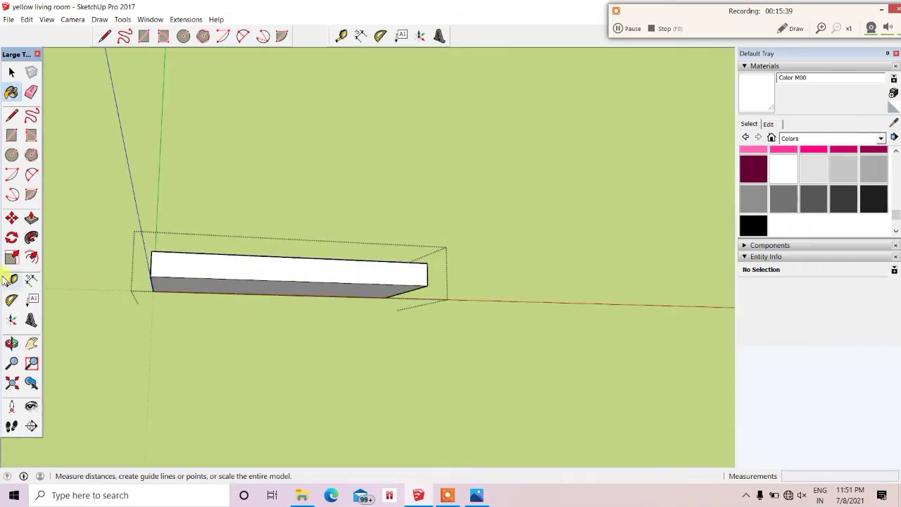
{"action": "key", "text": "shift+z"}
Exit the shelf group and move the white shelf to a new spot on the yellow wall.
{"action": "key", "text": "space"}
{"action": "left_click", "coordinate": [272, 101]}
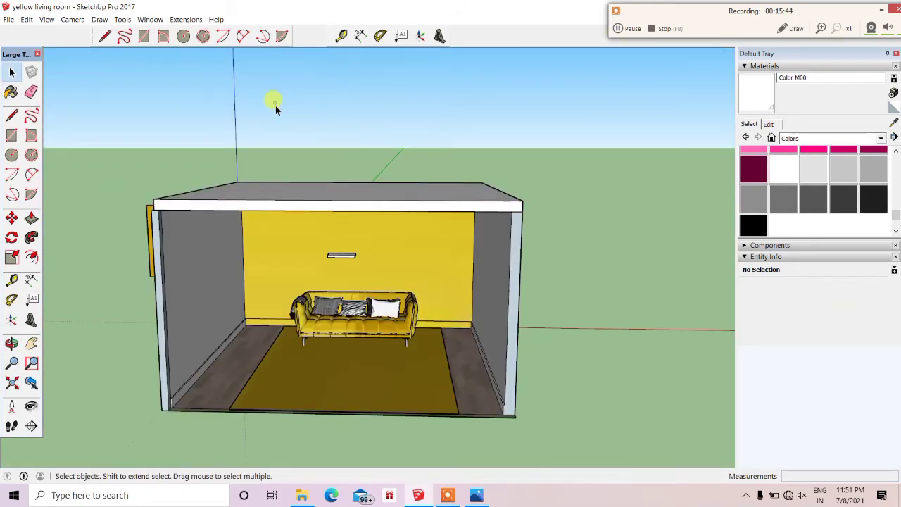
{"action": "scroll", "coordinate": [388, 209], "scroll_direction": "up", "scroll_amount": 5}
{"action": "middle_click_drag", "start_coordinate": [388, 209], "coordinate": [298, 257]}
{"action": "key", "text": "m"}
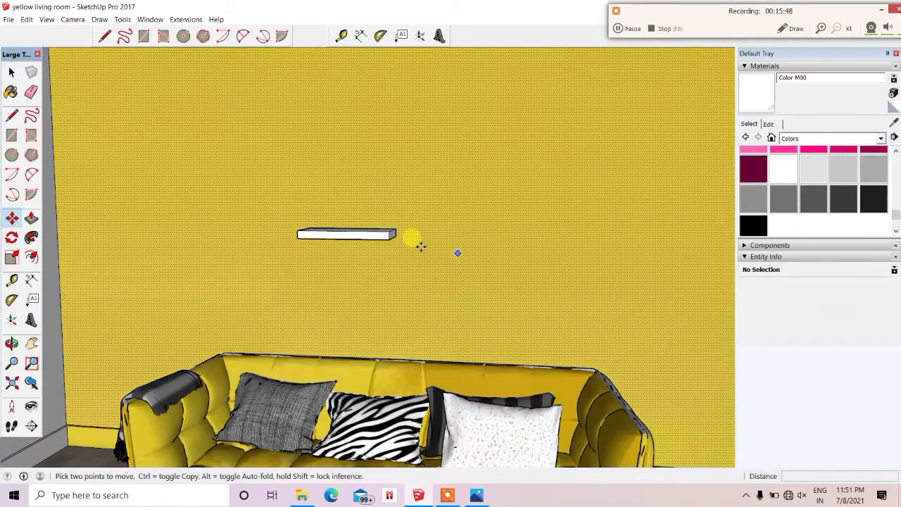
{"action": "scroll", "coordinate": [395, 227], "scroll_direction": "up", "scroll_amount": 2}
{"action": "left_click", "coordinate": [394, 227]}
{"action": "scroll", "coordinate": [392, 281], "scroll_direction": "down", "scroll_amount": 5}
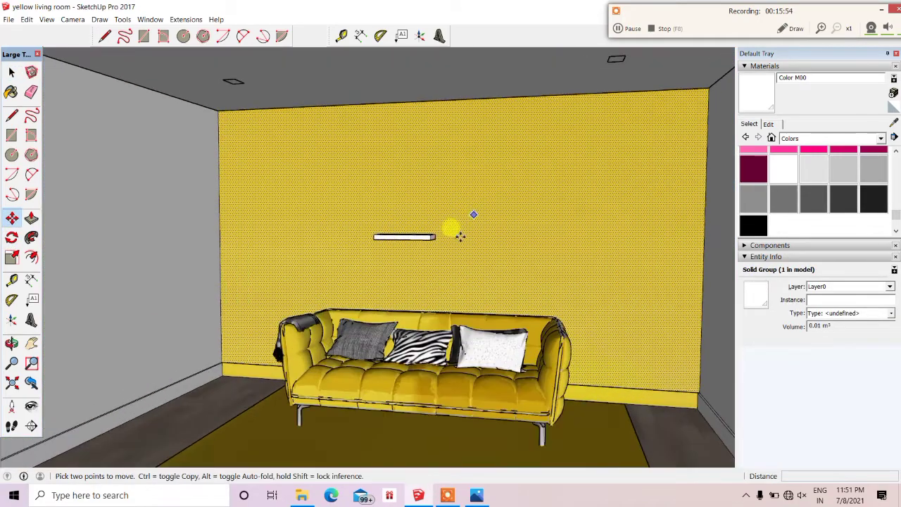
{"action": "scroll", "coordinate": [459, 237], "scroll_direction": "up", "scroll_amount": 4}
{"action": "mouse_move", "coordinate": [418, 228]}
{"action": "middle_mouse_down"}
{"action": "mouse_move", "coordinate": [395, 302]}
{"action": "mouse_move", "coordinate": [393, 173]}
{"action": "mouse_move", "coordinate": [503, 177]}
{"action": "middle_mouse_up"}
{"action": "scroll", "coordinate": [503, 177], "scroll_direction": "down", "scroll_amount": 4}
{"action": "scroll", "coordinate": [383, 252], "scroll_direction": "up", "scroll_amount": 3}
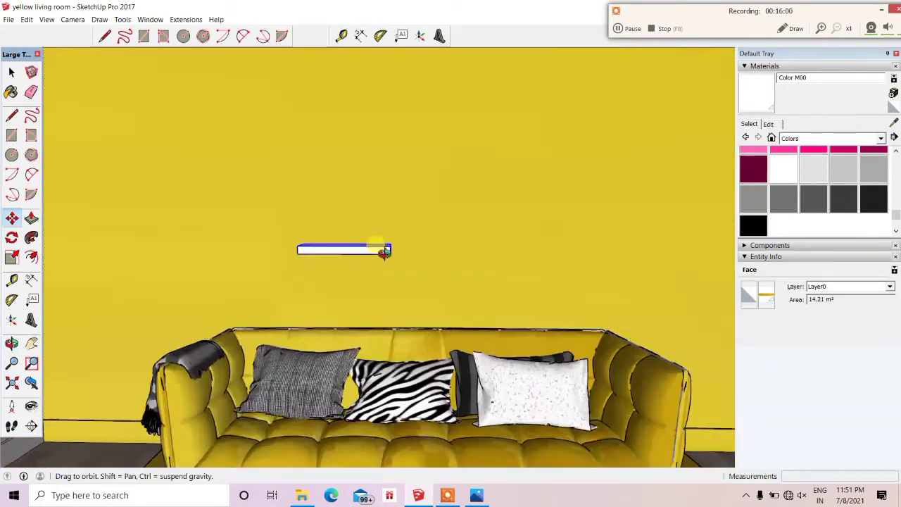
{"action": "scroll", "coordinate": [382, 252], "scroll_direction": "up", "scroll_amount": 2}
Stretch the shelf lengthwise to 1.35 times its length with the Scale tool.
{"action": "left_click", "coordinate": [336, 262]}
{"action": "scroll", "coordinate": [295, 278], "scroll_direction": "up", "scroll_amount": 3}
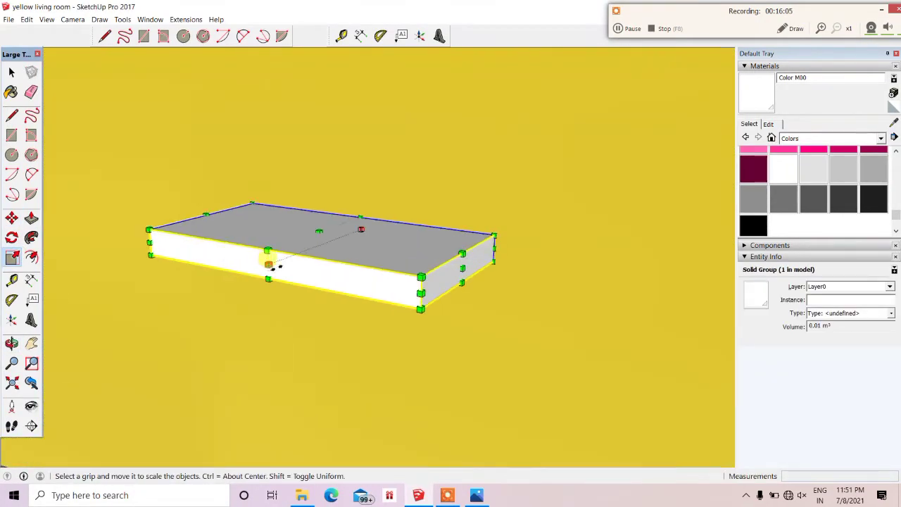
{"action": "left_click_drag", "start_coordinate": [467, 260], "coordinate": [579, 288]}
{"action": "scroll", "coordinate": [402, 257], "scroll_direction": "down", "scroll_amount": 2}
{"action": "scroll", "coordinate": [465, 221], "scroll_direction": "down", "scroll_amount": 3}
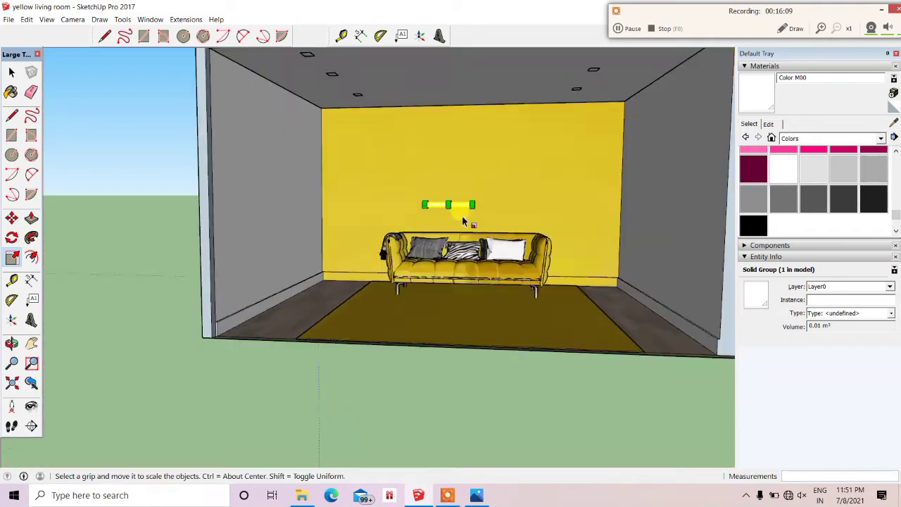
{"action": "left_click", "coordinate": [11, 72]}
{"action": "scroll", "coordinate": [421, 161], "scroll_direction": "up", "scroll_amount": 3}
{"action": "scroll", "coordinate": [421, 161], "scroll_direction": "up", "scroll_amount": 3}
Copy the white shelf twice up the yellow wall, giving three staggered shelves.
{"action": "scroll", "coordinate": [572, 181], "scroll_direction": "up", "scroll_amount": 3}
{"action": "key", "text": "m"}
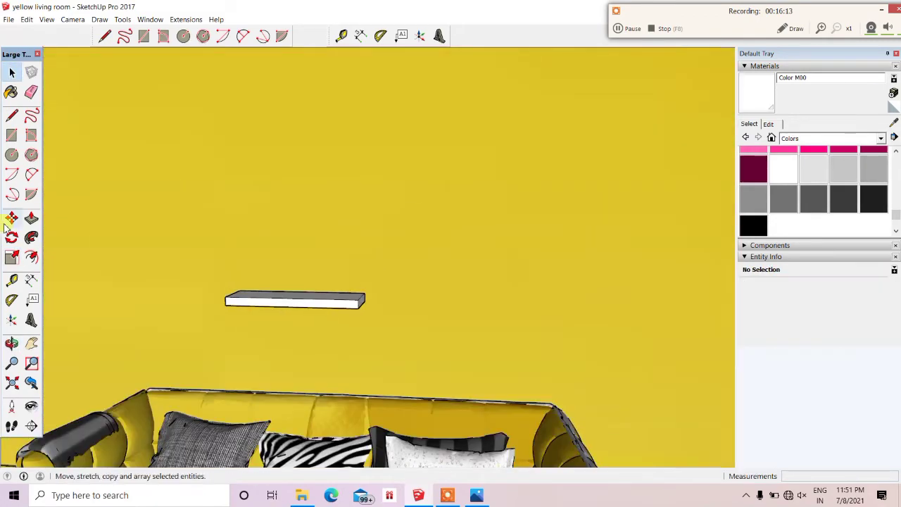
{"action": "key", "text": "ctrl"}
{"action": "left_click", "coordinate": [356, 285]}
{"action": "scroll", "coordinate": [442, 228], "scroll_direction": "down", "scroll_amount": 3}
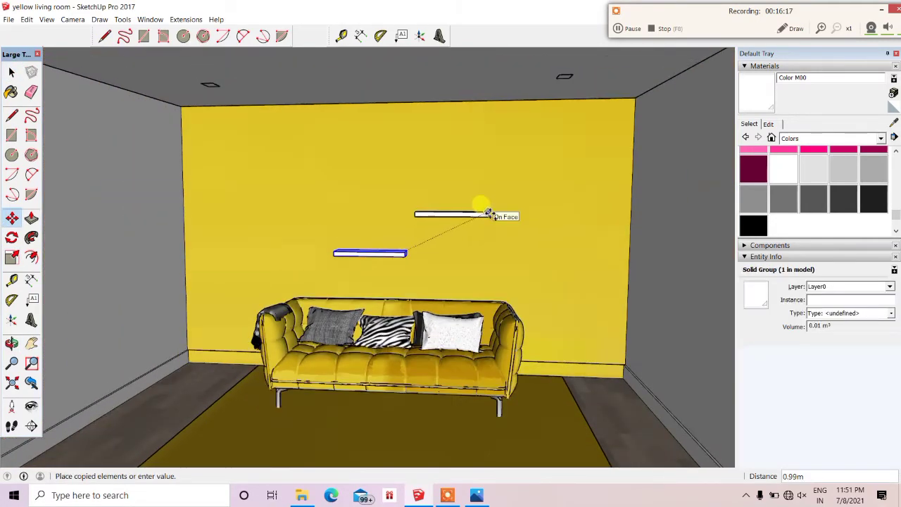
{"action": "left_click", "coordinate": [489, 214]}
{"action": "scroll", "coordinate": [450, 197], "scroll_direction": "down", "scroll_amount": 5}
{"action": "scroll", "coordinate": [371, 181], "scroll_direction": "up", "scroll_amount": 3}
{"action": "scroll", "coordinate": [483, 246], "scroll_direction": "up", "scroll_amount": 4}
{"action": "scroll", "coordinate": [489, 248], "scroll_direction": "up", "scroll_amount": 2}
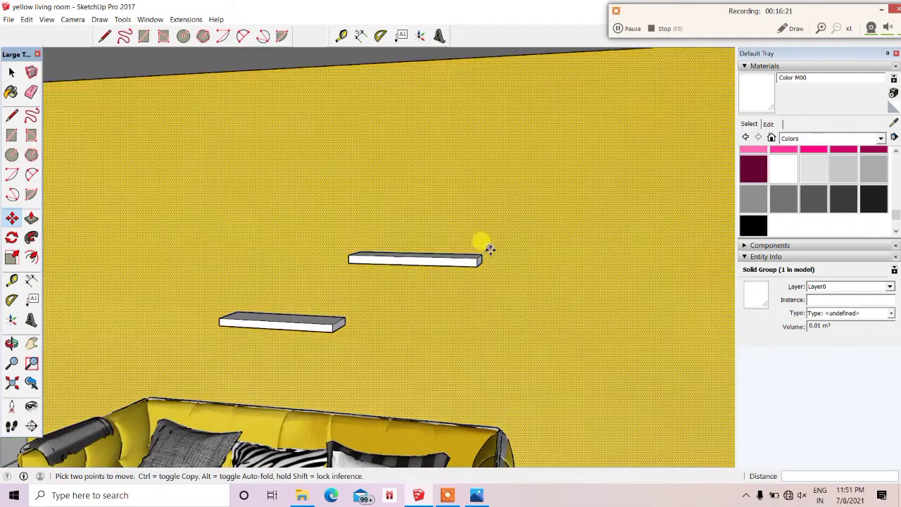
{"action": "left_click", "coordinate": [490, 248]}
{"action": "scroll", "coordinate": [504, 228], "scroll_direction": "up", "scroll_amount": 2}
{"action": "scroll", "coordinate": [465, 183], "scroll_direction": "down", "scroll_amount": 3}
{"action": "left_click", "coordinate": [443, 158]}
{"action": "scroll", "coordinate": [599, 278], "scroll_direction": "down", "scroll_amount": 3}
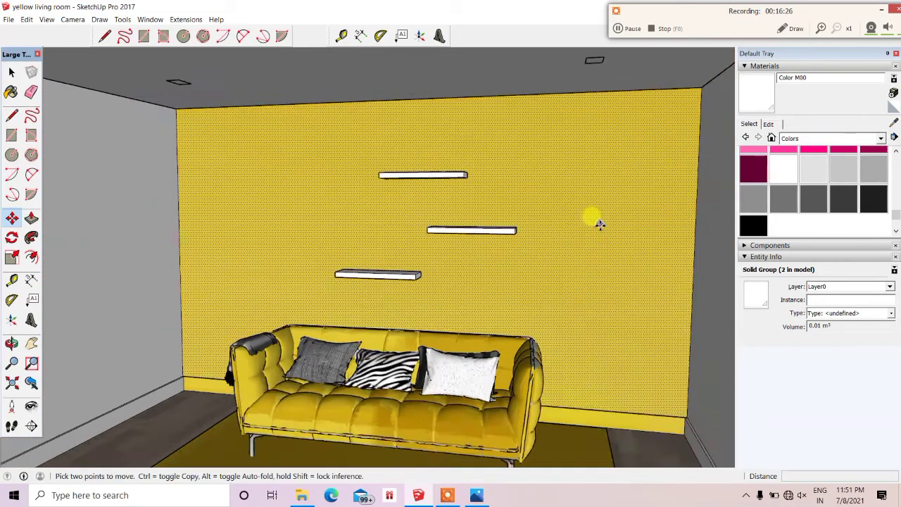
{"action": "scroll", "coordinate": [553, 237], "scroll_direction": "down", "scroll_amount": 2}
{"action": "scroll", "coordinate": [520, 221], "scroll_direction": "up", "scroll_amount": 5}
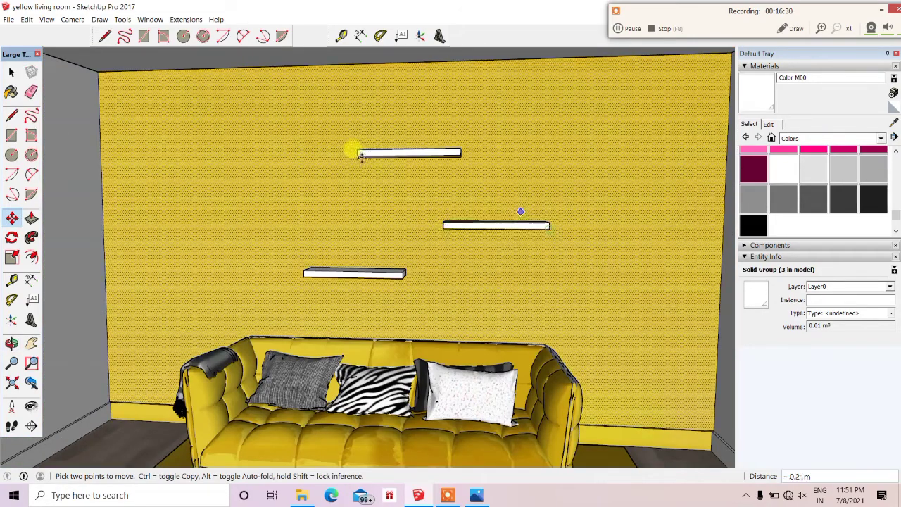
{"action": "scroll", "coordinate": [403, 162], "scroll_direction": "down", "scroll_amount": 2}
{"action": "scroll", "coordinate": [492, 149], "scroll_direction": "down", "scroll_amount": 3}
{"action": "scroll", "coordinate": [331, 120], "scroll_direction": "up", "scroll_amount": 3}
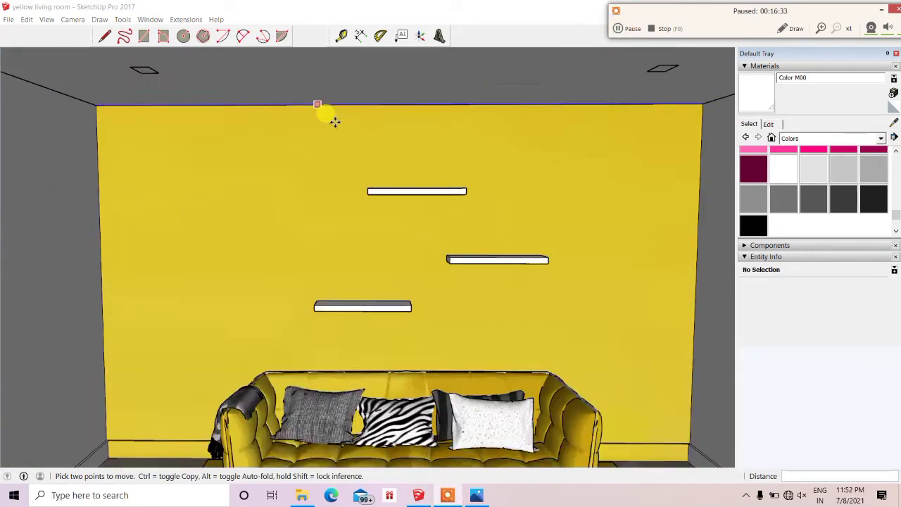
{"action": "scroll", "coordinate": [423, 184], "scroll_direction": "up", "scroll_amount": 3}
Scale the top shelf along green to 0.38 to make it shallower.
{"action": "key", "text": "s"}
{"action": "left_click", "coordinate": [472, 204]}
{"action": "scroll", "coordinate": [402, 188], "scroll_direction": "up", "scroll_amount": 3}
{"action": "left_click_drag", "start_coordinate": [402, 186], "coordinate": [402, 197]}
{"action": "scroll", "coordinate": [423, 148], "scroll_direction": "down", "scroll_amount": 3}
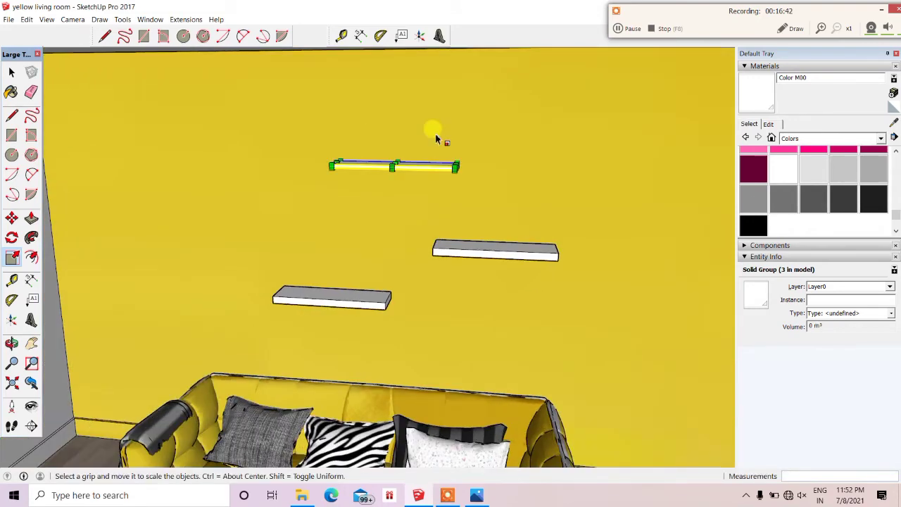
{"action": "left_click", "coordinate": [11, 72]}
{"action": "scroll", "coordinate": [596, 296], "scroll_direction": "down", "scroll_amount": 5}
{"action": "left_click", "coordinate": [596, 296]}
{"action": "scroll", "coordinate": [375, 175], "scroll_direction": "up", "scroll_amount": 5}
{"action": "scroll", "coordinate": [376, 175], "scroll_direction": "down", "scroll_amount": 3}
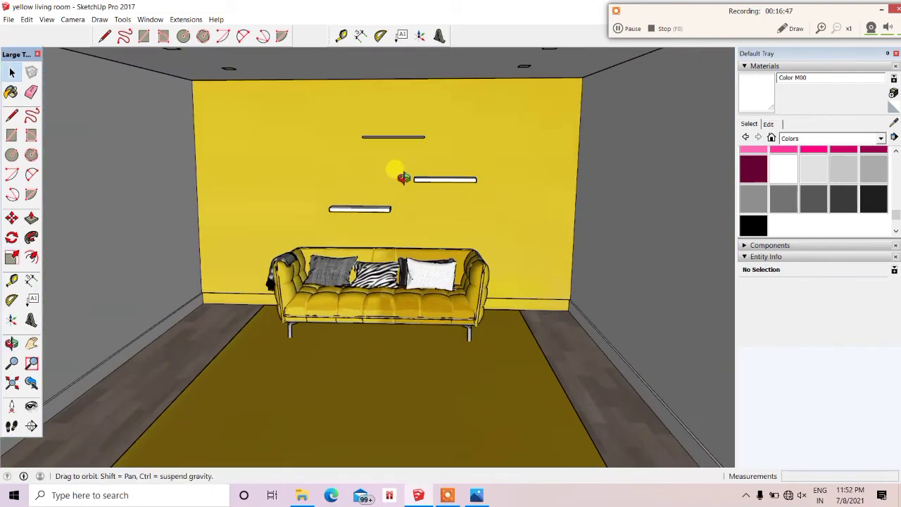
{"action": "key", "text": "space"}
{"action": "scroll", "coordinate": [376, 148], "scroll_direction": "down", "scroll_amount": 2}
{"action": "scroll", "coordinate": [537, 275], "scroll_direction": "down", "scroll_amount": 4}
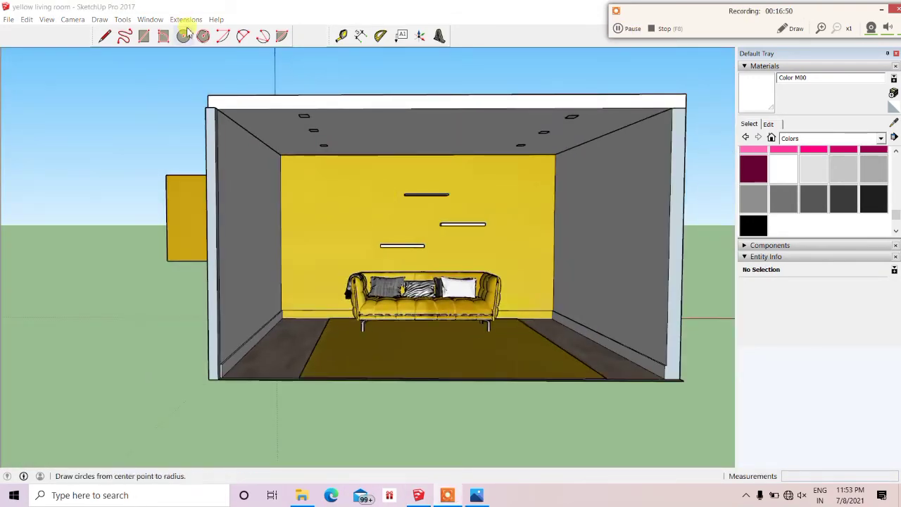
Draw a square rectangle on the yellow wall left of the shelves.
{"action": "left_click", "coordinate": [144, 35]}
{"action": "scroll", "coordinate": [332, 201], "scroll_direction": "up", "scroll_amount": 3}
{"action": "scroll", "coordinate": [292, 181], "scroll_direction": "up", "scroll_amount": 1}
{"action": "scroll", "coordinate": [258, 173], "scroll_direction": "up", "scroll_amount": 2}
{"action": "left_click", "coordinate": [258, 173]}
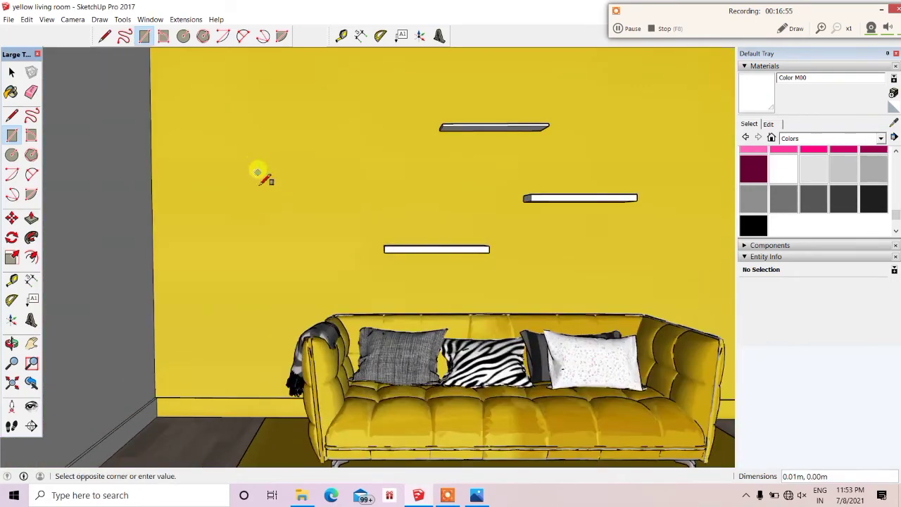
{"action": "left_click", "coordinate": [328, 226]}
{"action": "scroll", "coordinate": [328, 227], "scroll_direction": "down", "scroll_amount": 3}
{"action": "scroll", "coordinate": [338, 157], "scroll_direction": "up", "scroll_amount": 3}
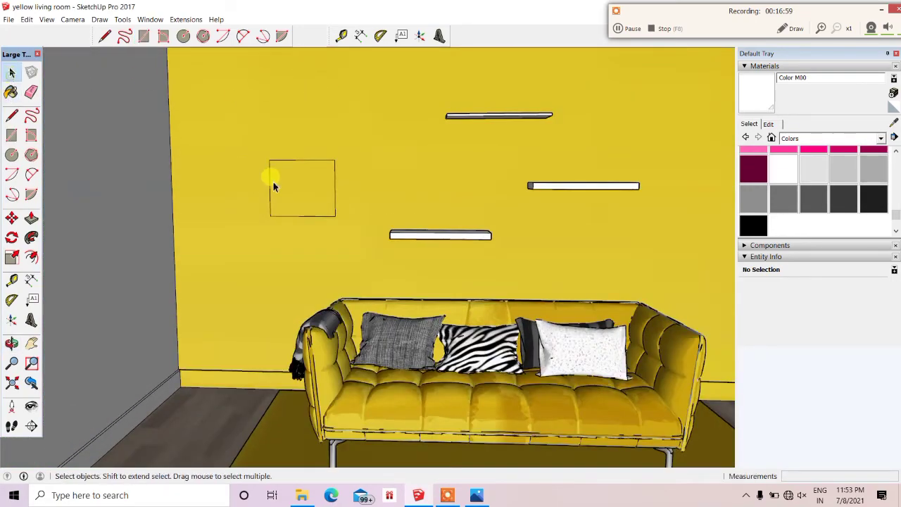
{"action": "scroll", "coordinate": [294, 183], "scroll_direction": "up", "scroll_amount": 2}
Select the rectangle and offset an inner border inside it.
{"action": "triple_click", "coordinate": [296, 183]}
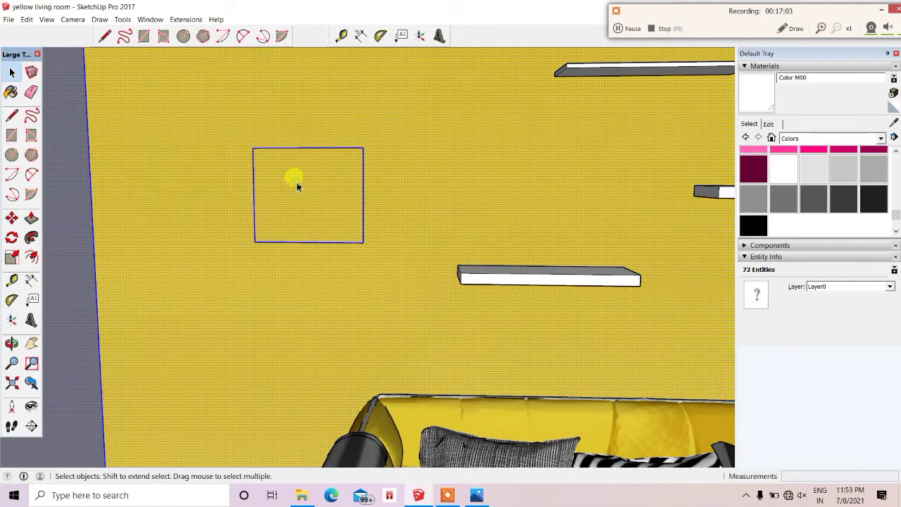
{"action": "scroll", "coordinate": [296, 183], "scroll_direction": "down", "scroll_amount": 5}
{"action": "double_click", "coordinate": [297, 192]}
{"action": "scroll", "coordinate": [300, 186], "scroll_direction": "up", "scroll_amount": 2}
{"action": "right_click", "coordinate": [301, 185]}
{"action": "scroll", "coordinate": [298, 178], "scroll_direction": "down", "scroll_amount": 1}
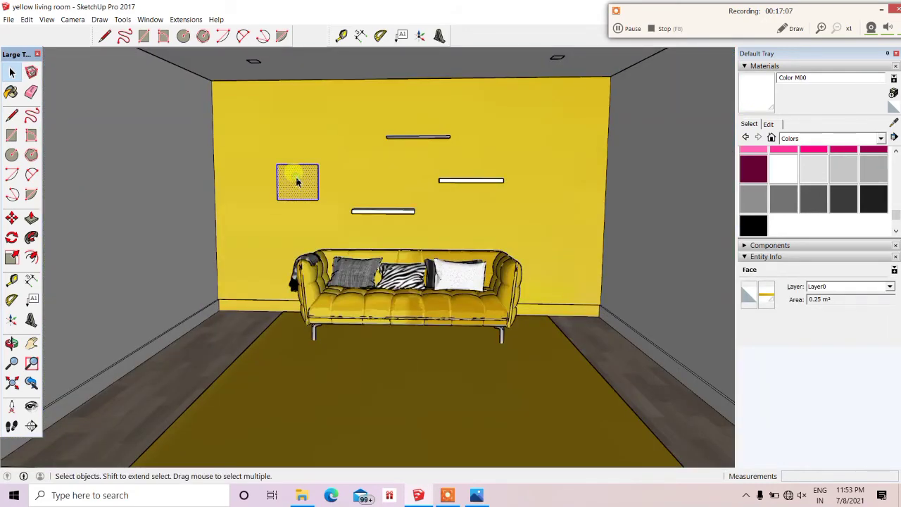
{"action": "right_click", "coordinate": [295, 176]}
{"action": "scroll", "coordinate": [345, 281], "scroll_direction": "down", "scroll_amount": 1}
{"action": "scroll", "coordinate": [296, 182], "scroll_direction": "up", "scroll_amount": 5}
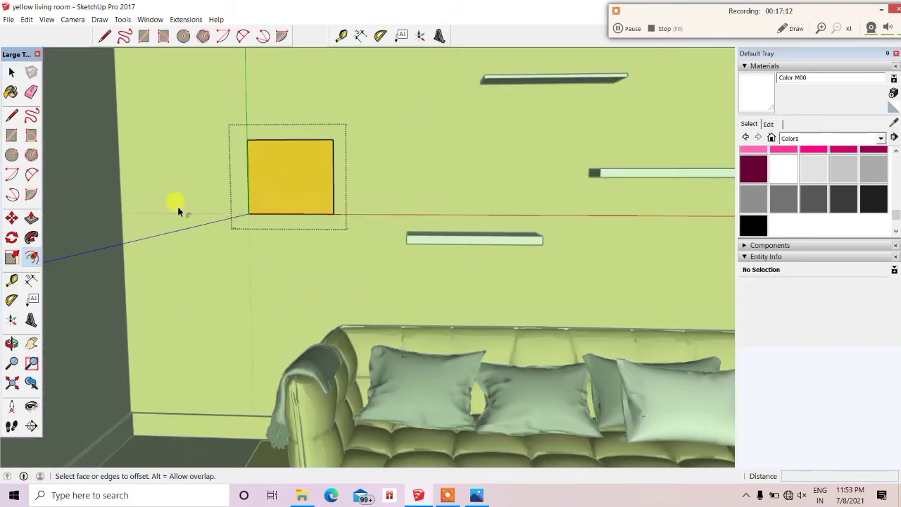
{"action": "scroll", "coordinate": [197, 201], "scroll_direction": "up", "scroll_amount": 2}
{"action": "left_click", "coordinate": [271, 185]}
{"action": "left_click", "coordinate": [271, 184]}
{"action": "scroll", "coordinate": [204, 204], "scroll_direction": "down", "scroll_amount": 3}
Push/pull the border outward from the wall to form the box frame.
{"action": "left_click", "coordinate": [31, 218]}
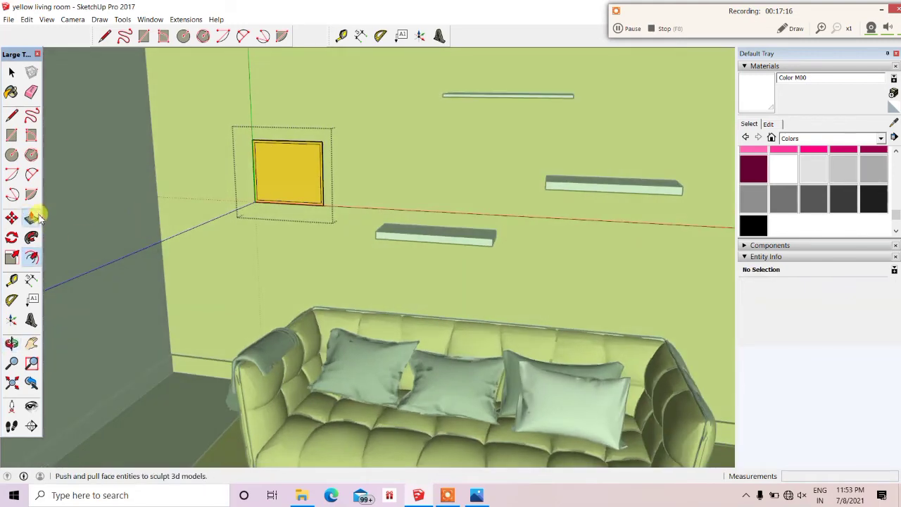
{"action": "scroll", "coordinate": [312, 201], "scroll_direction": "up", "scroll_amount": 3}
{"action": "left_click", "coordinate": [300, 210]}
{"action": "left_click", "coordinate": [374, 259]}
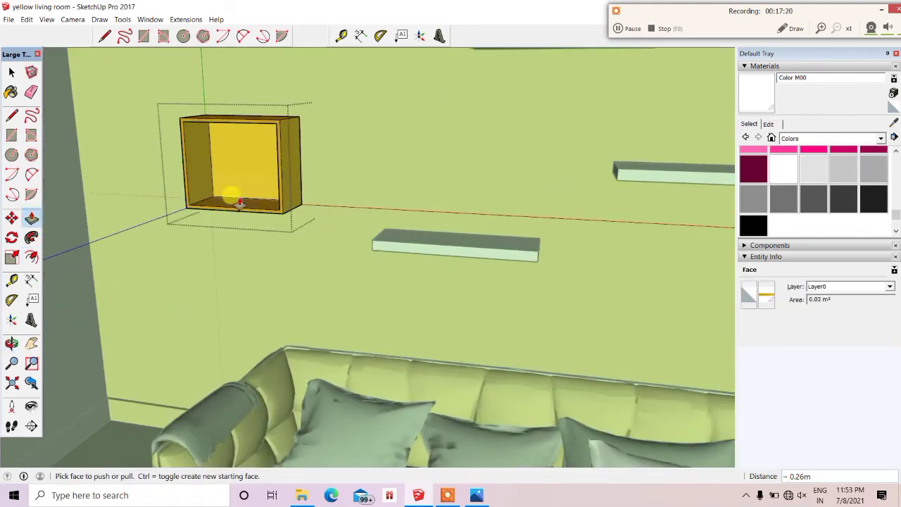
{"action": "scroll", "coordinate": [231, 195], "scroll_direction": "down", "scroll_amount": 5}
Shrink the box frame group with the Scale tool's corner grip.
{"action": "scroll", "coordinate": [225, 197], "scroll_direction": "up", "scroll_amount": 2}
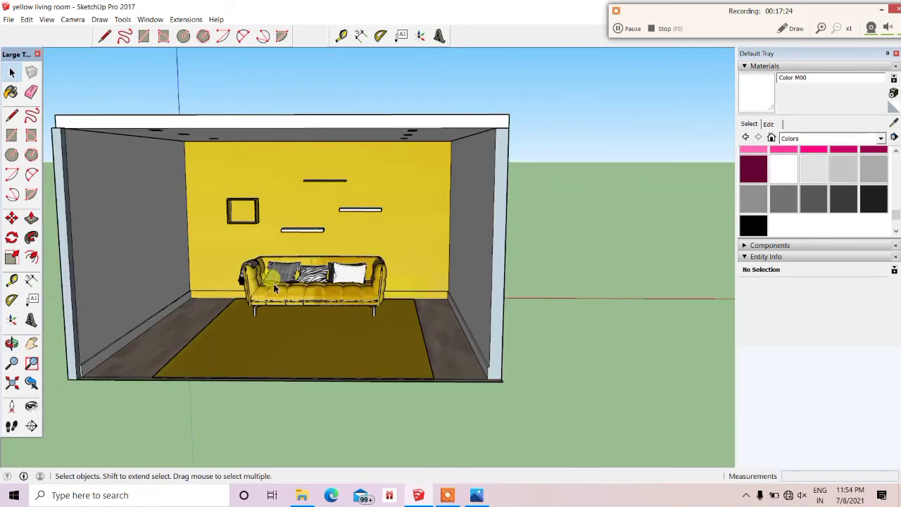
{"action": "scroll", "coordinate": [212, 195], "scroll_direction": "up", "scroll_amount": 3}
{"action": "scroll", "coordinate": [321, 251], "scroll_direction": "up", "scroll_amount": 3}
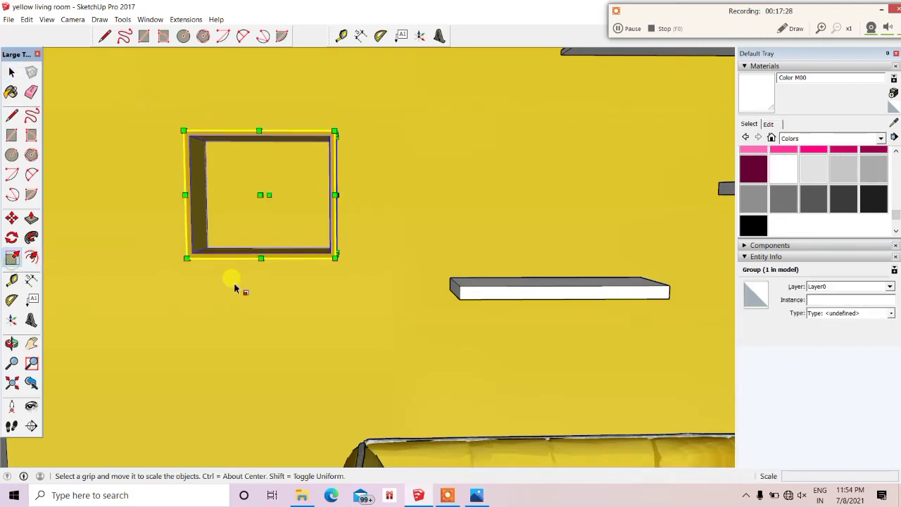
{"action": "left_click_drag", "start_coordinate": [335, 259], "coordinate": [294, 242]}
{"action": "scroll", "coordinate": [275, 252], "scroll_direction": "down", "scroll_amount": 3}
{"action": "scroll", "coordinate": [268, 246], "scroll_direction": "down", "scroll_amount": 2}
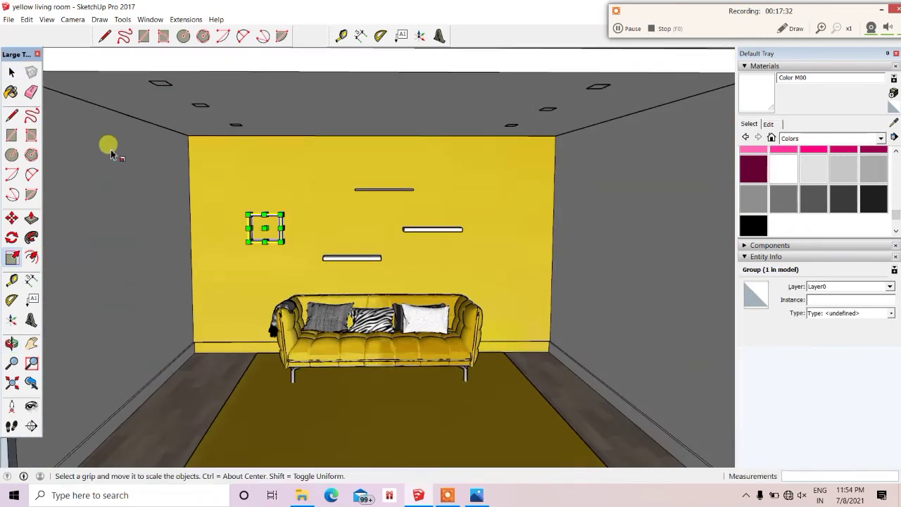
{"action": "left_click", "coordinate": [19, 72]}
{"action": "scroll", "coordinate": [381, 250], "scroll_direction": "down", "scroll_amount": 3}
{"action": "scroll", "coordinate": [287, 211], "scroll_direction": "up", "scroll_amount": 5}
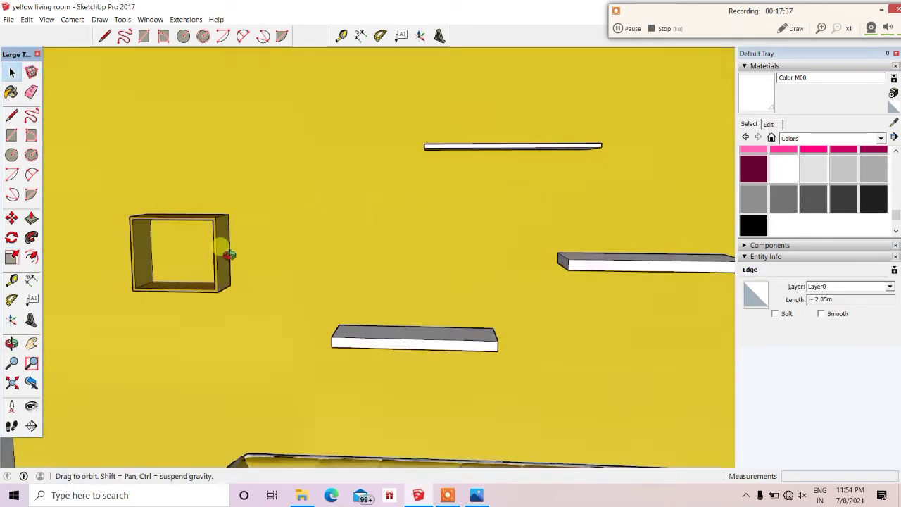
{"action": "scroll", "coordinate": [231, 288], "scroll_direction": "down", "scroll_amount": 3}
{"action": "scroll", "coordinate": [258, 263], "scroll_direction": "up", "scroll_amount": 3}
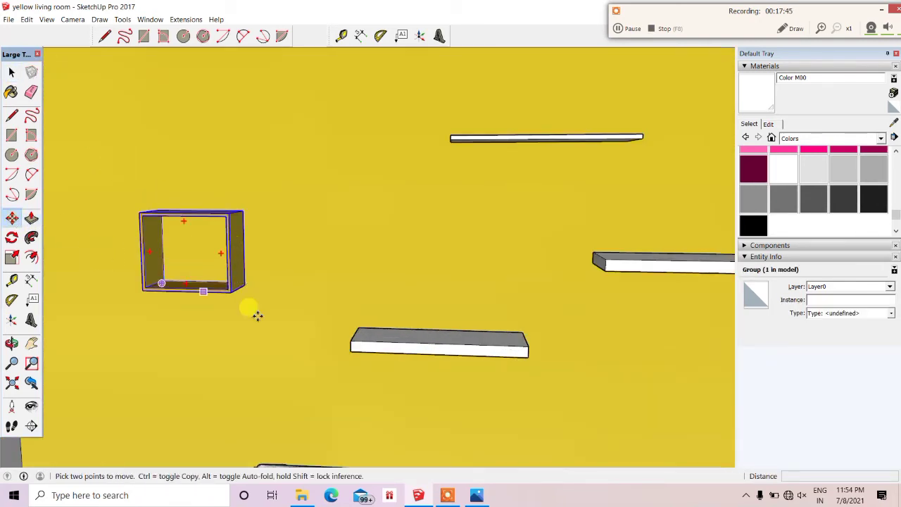
Move the smaller frame up and to the right on the yellow wall.
{"action": "left_click", "coordinate": [245, 286]}
{"action": "left_click", "coordinate": [286, 247]}
{"action": "scroll", "coordinate": [296, 241], "scroll_direction": "down", "scroll_amount": 3}
{"action": "scroll", "coordinate": [282, 254], "scroll_direction": "up", "scroll_amount": 3}
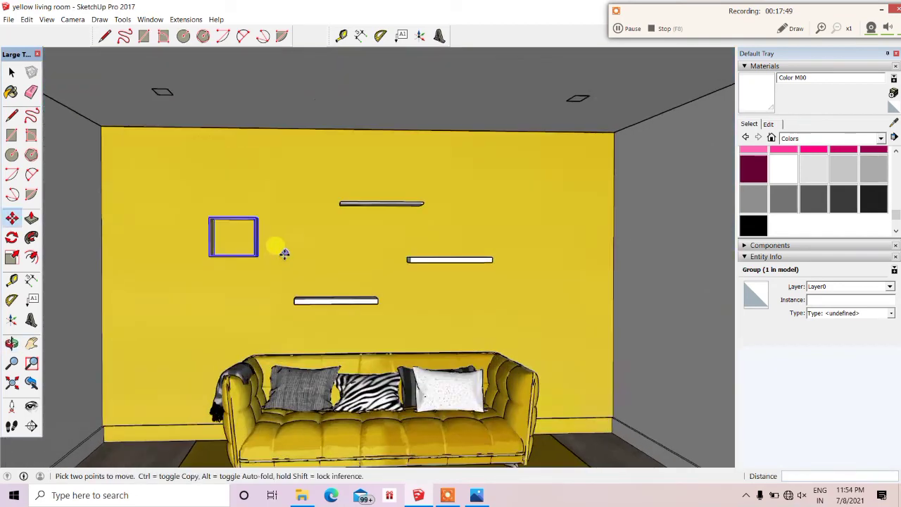
{"action": "scroll", "coordinate": [286, 258], "scroll_direction": "down", "scroll_amount": 3}
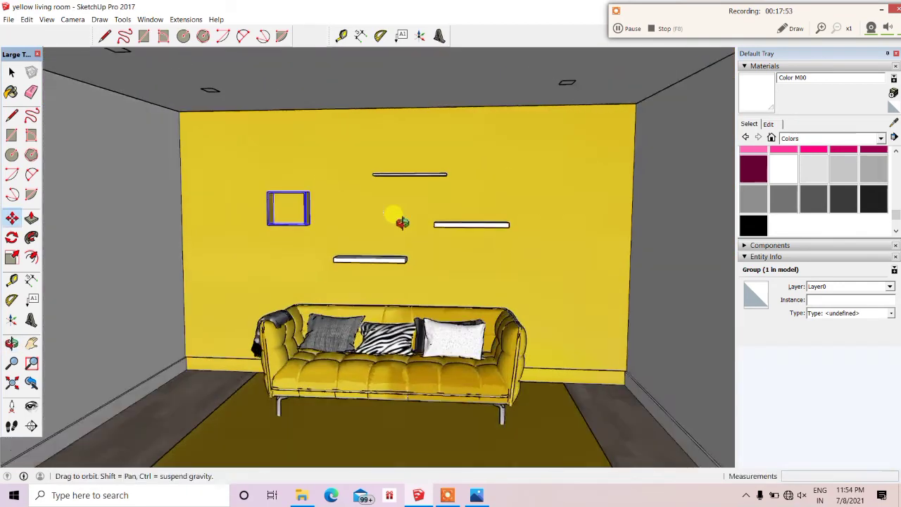
{"action": "scroll", "coordinate": [312, 176], "scroll_direction": "up", "scroll_amount": 3}
Pick white Color M00 and paint the box frame's front rim.
{"action": "scroll", "coordinate": [291, 236], "scroll_direction": "up", "scroll_amount": 2}
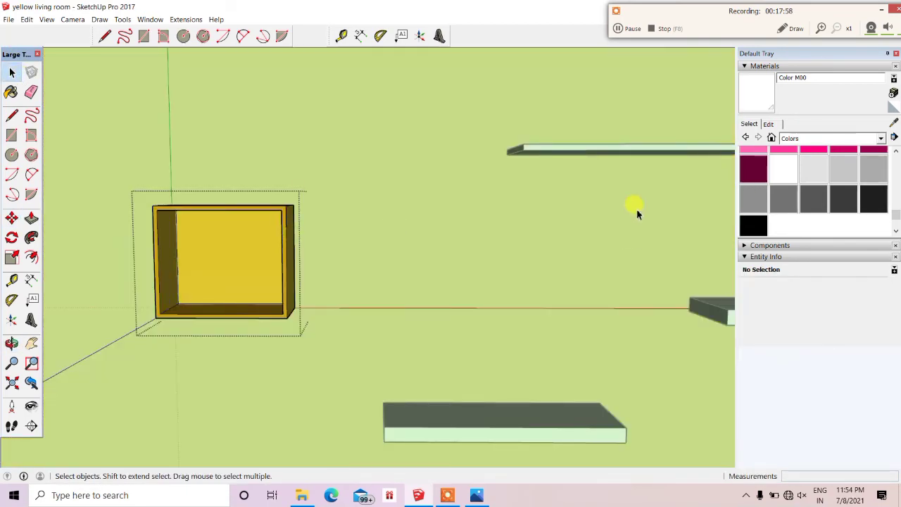
{"action": "left_click", "coordinate": [780, 176]}
{"action": "scroll", "coordinate": [257, 209], "scroll_direction": "up", "scroll_amount": 2}
{"action": "scroll", "coordinate": [298, 209], "scroll_direction": "up", "scroll_amount": 1}
{"action": "left_click", "coordinate": [298, 209]}
{"action": "scroll", "coordinate": [282, 214], "scroll_direction": "down", "scroll_amount": 1}
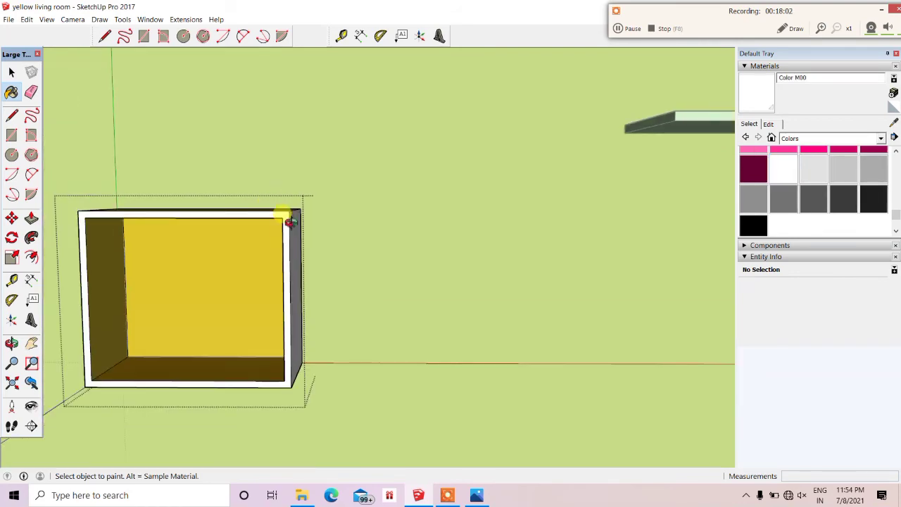
{"action": "scroll", "coordinate": [282, 204], "scroll_direction": "up", "scroll_amount": 1}
{"action": "scroll", "coordinate": [282, 204], "scroll_direction": "down", "scroll_amount": 2}
Paint the box's inner back, lower outer and top inner faces white.
{"action": "left_click", "coordinate": [204, 275]}
{"action": "middle_click_drag", "start_coordinate": [242, 303], "coordinate": [346, 96]}
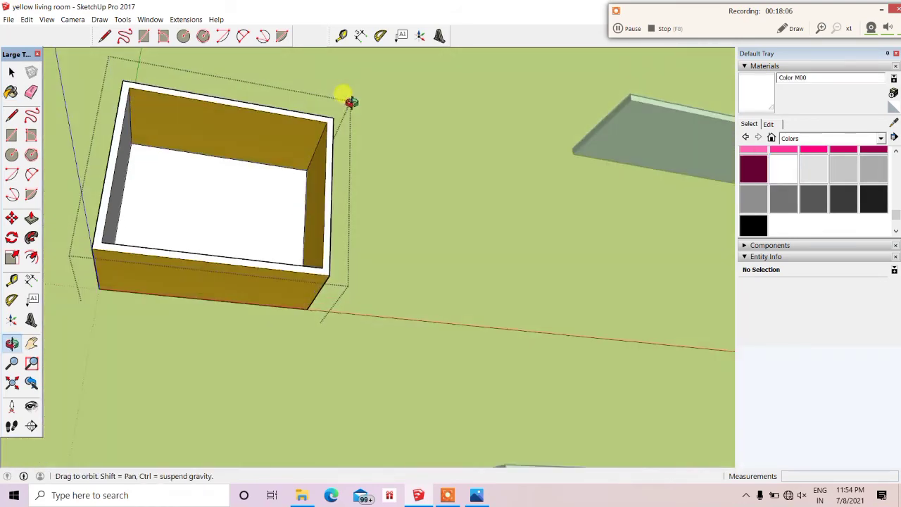
{"action": "left_click", "coordinate": [308, 275]}
{"action": "scroll", "coordinate": [291, 181], "scroll_direction": "up", "scroll_amount": 2}
{"action": "left_click", "coordinate": [291, 176]}
{"action": "scroll", "coordinate": [338, 275], "scroll_direction": "down", "scroll_amount": 3}
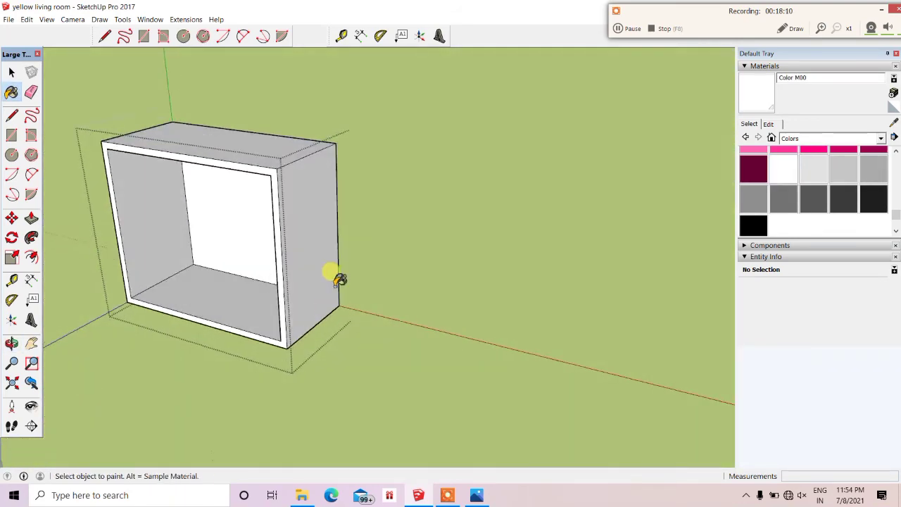
{"action": "left_click", "coordinate": [11, 382]}
{"action": "scroll", "coordinate": [628, 284], "scroll_direction": "up", "scroll_amount": 2}
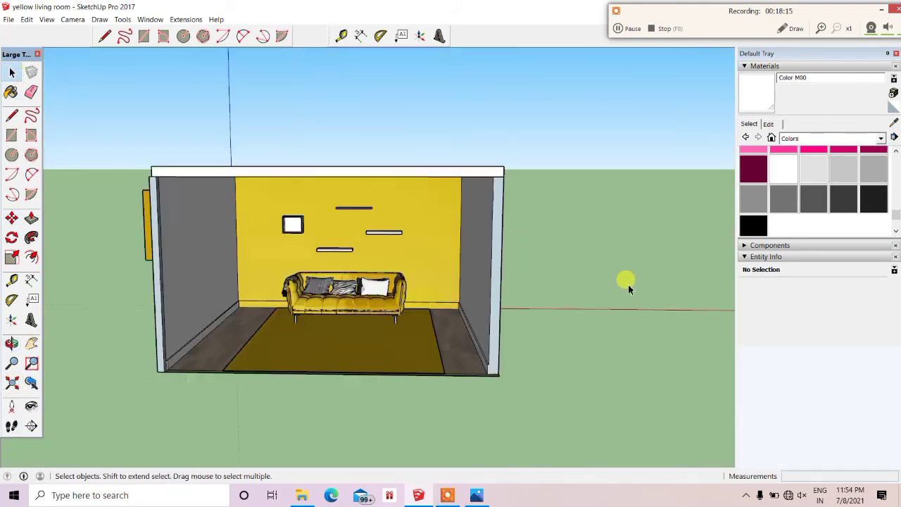
{"action": "scroll", "coordinate": [420, 257], "scroll_direction": "up", "scroll_amount": 2}
{"action": "scroll", "coordinate": [235, 197], "scroll_direction": "up", "scroll_amount": 2}
{"action": "scroll", "coordinate": [262, 202], "scroll_direction": "up", "scroll_amount": 1}
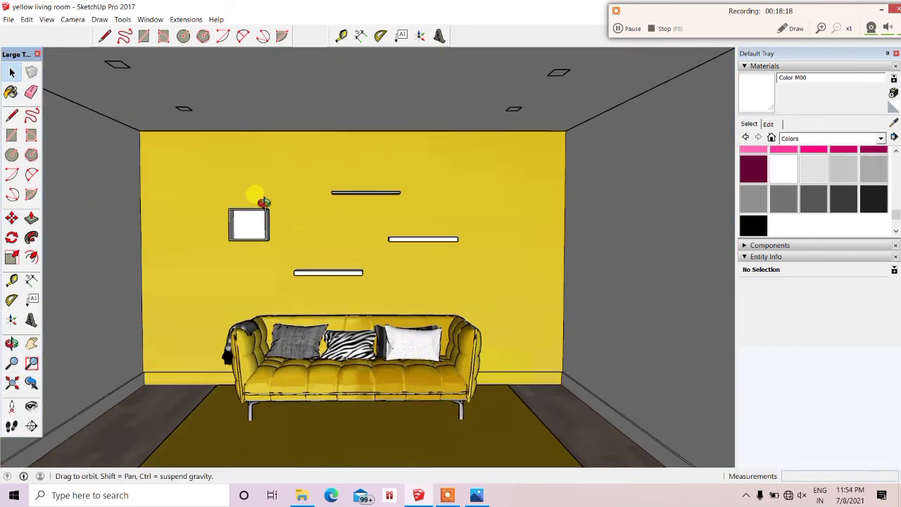
{"action": "scroll", "coordinate": [263, 202], "scroll_direction": "down", "scroll_amount": 2}
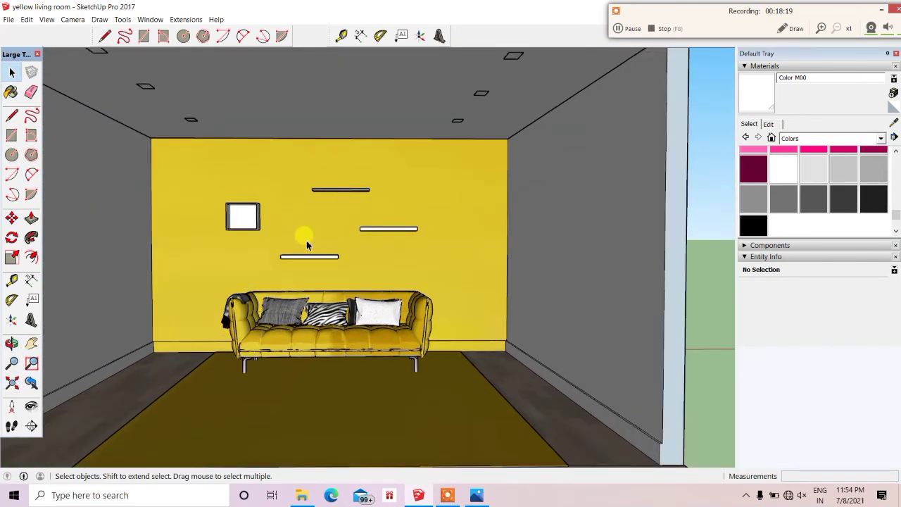
{"action": "scroll", "coordinate": [303, 237], "scroll_direction": "down", "scroll_amount": 1}
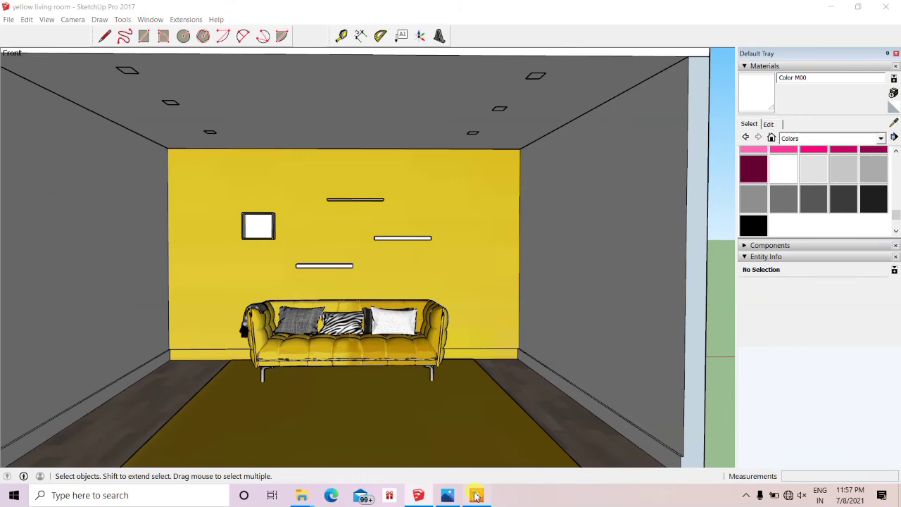
Copy the white box frame to the lower right of the wall, above the sofa's right end.
{"action": "left_click", "coordinate": [476, 496]}
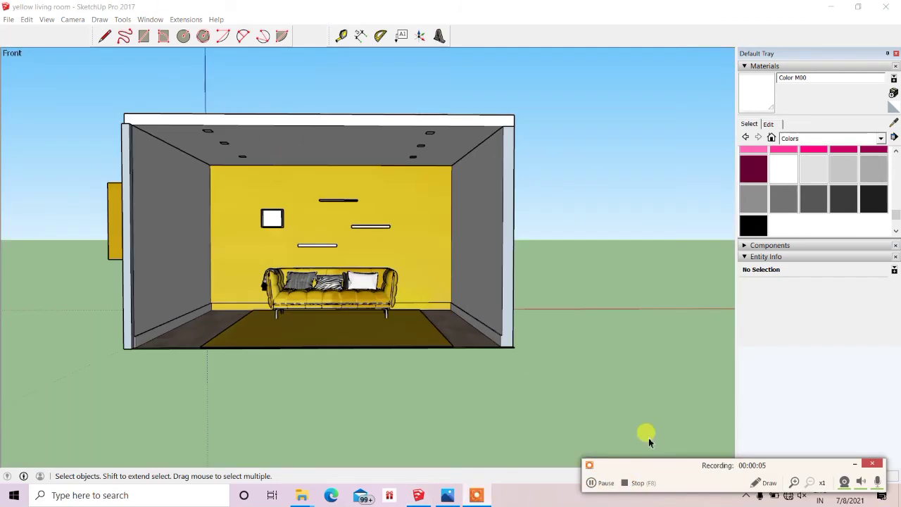
{"action": "left_click_drag", "start_coordinate": [655, 464], "coordinate": [676, 8]}
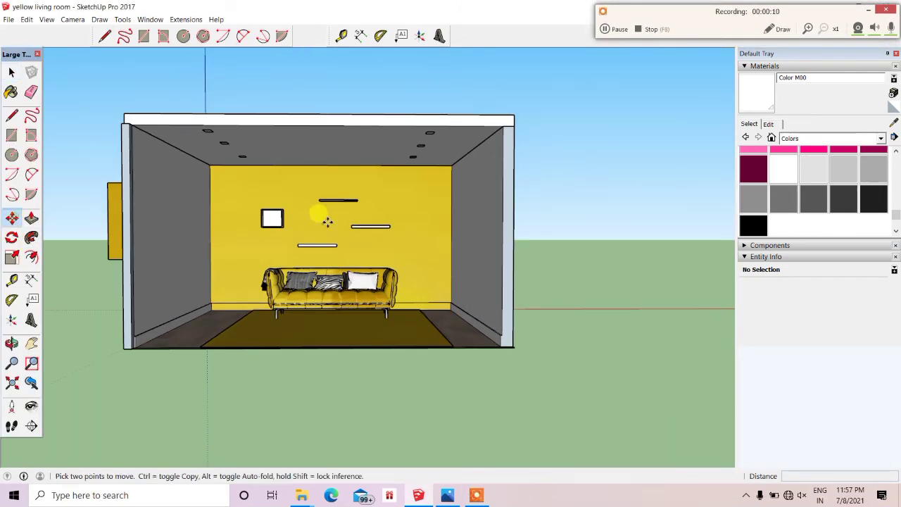
{"action": "scroll", "coordinate": [328, 222], "scroll_direction": "up", "scroll_amount": 5}
{"action": "middle_click_drag", "start_coordinate": [136, 251], "coordinate": [185, 239]}
{"action": "left_click", "coordinate": [185, 239], "text": "ctrl"}
{"action": "scroll", "coordinate": [466, 312], "scroll_direction": "down", "scroll_amount": 3}
{"action": "scroll", "coordinate": [478, 313], "scroll_direction": "up", "scroll_amount": 3}
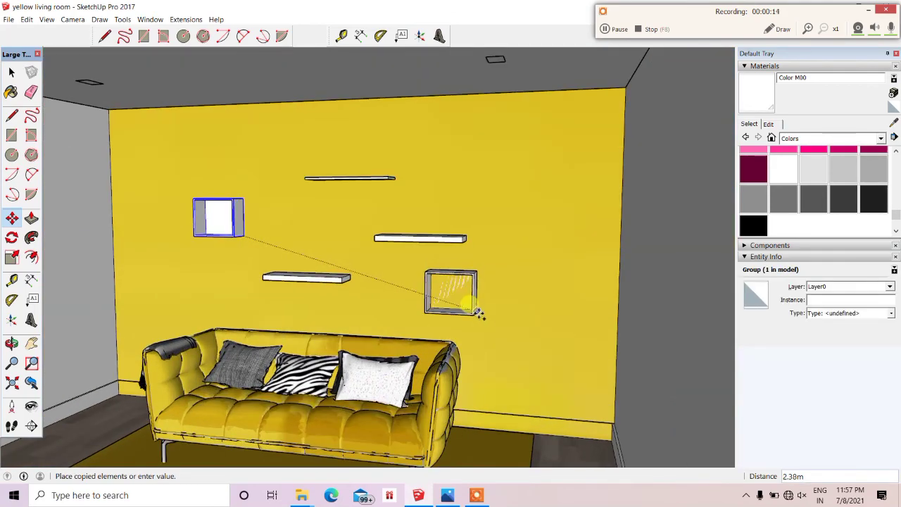
{"action": "scroll", "coordinate": [477, 313], "scroll_direction": "down", "scroll_amount": 3}
Orbit to face the yellow wall head-on and check the copied frame's placement.
{"action": "middle_click_drag", "start_coordinate": [477, 313], "coordinate": [539, 235]}
{"action": "scroll", "coordinate": [446, 277], "scroll_direction": "up", "scroll_amount": 2}
{"action": "scroll", "coordinate": [459, 285], "scroll_direction": "up", "scroll_amount": 2}
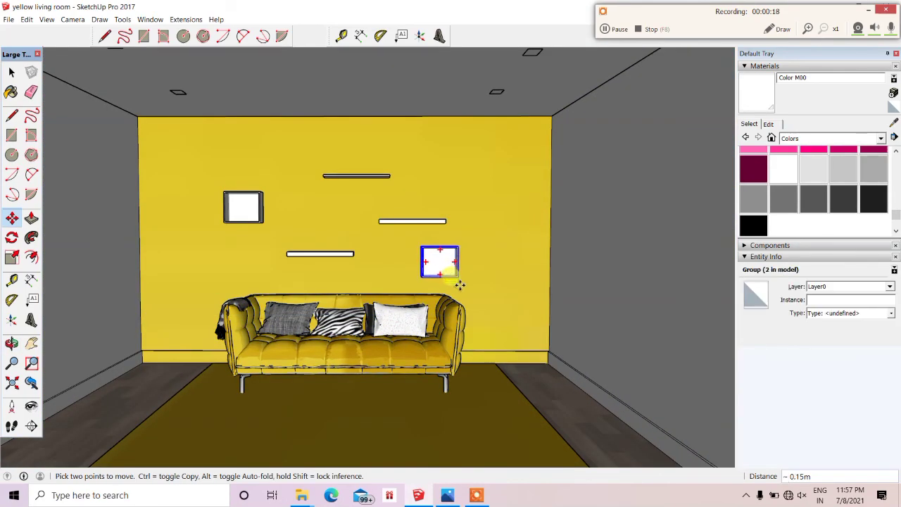
{"action": "scroll", "coordinate": [479, 284], "scroll_direction": "down", "scroll_amount": 3}
{"action": "scroll", "coordinate": [402, 195], "scroll_direction": "up", "scroll_amount": 3}
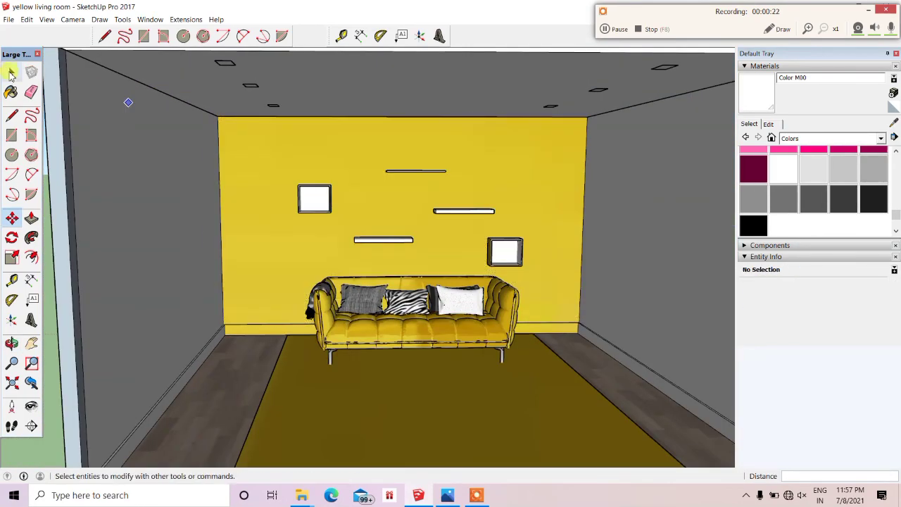
{"action": "scroll", "coordinate": [402, 195], "scroll_direction": "down", "scroll_amount": 3}
{"action": "scroll", "coordinate": [373, 201], "scroll_direction": "up", "scroll_amount": 3}
{"action": "mouse_move", "coordinate": [372, 201]}
{"action": "middle_mouse_down"}
{"action": "mouse_move", "coordinate": [311, 212]}
{"action": "mouse_move", "coordinate": [366, 204]}
{"action": "middle_mouse_up"}
{"action": "left_click", "coordinate": [614, 27]}
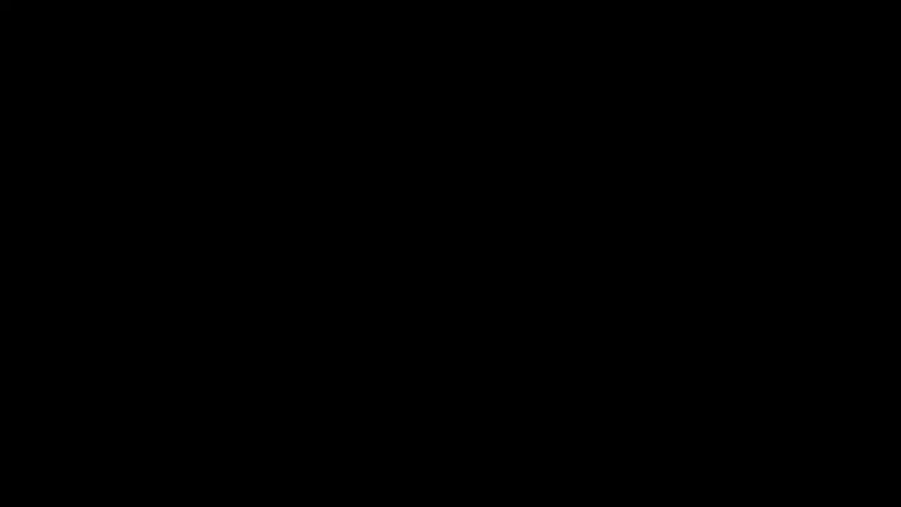